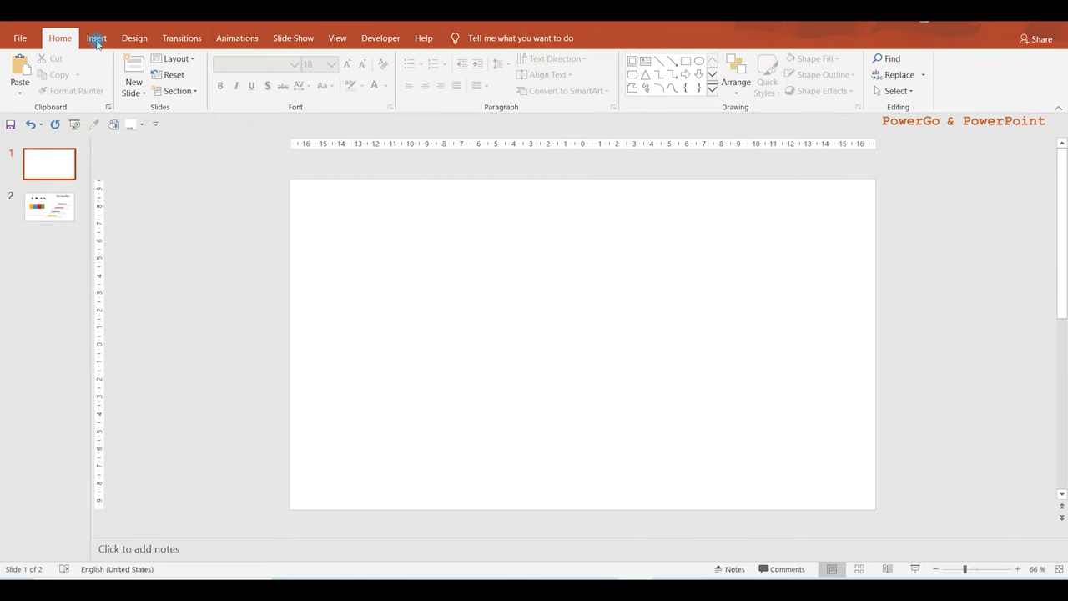
- Draw a large rectangle over the middle of the blank slide and give it no outline
click(96, 38)
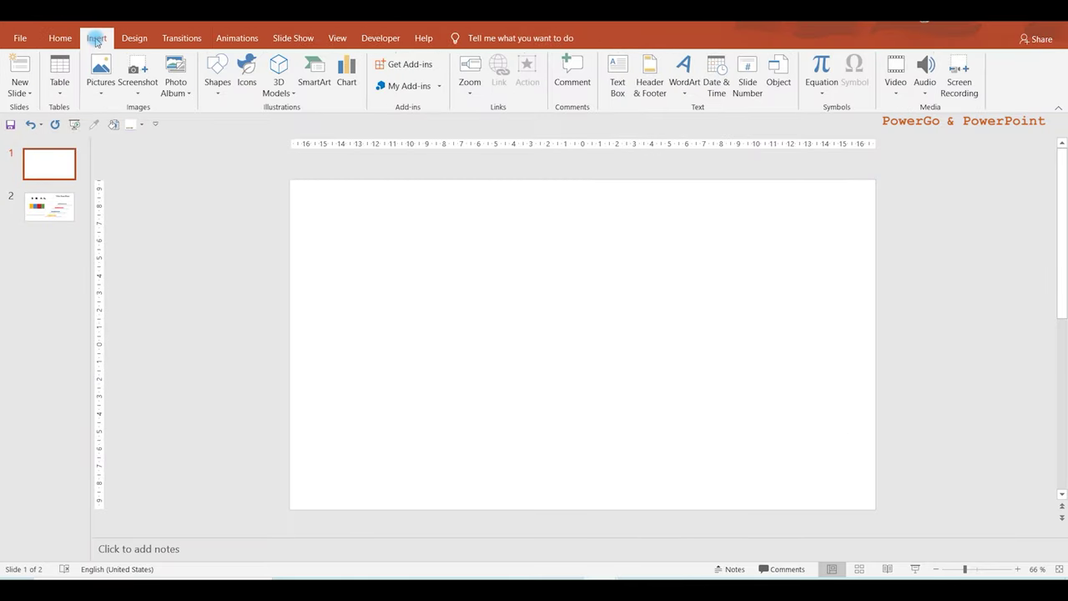
click(219, 73)
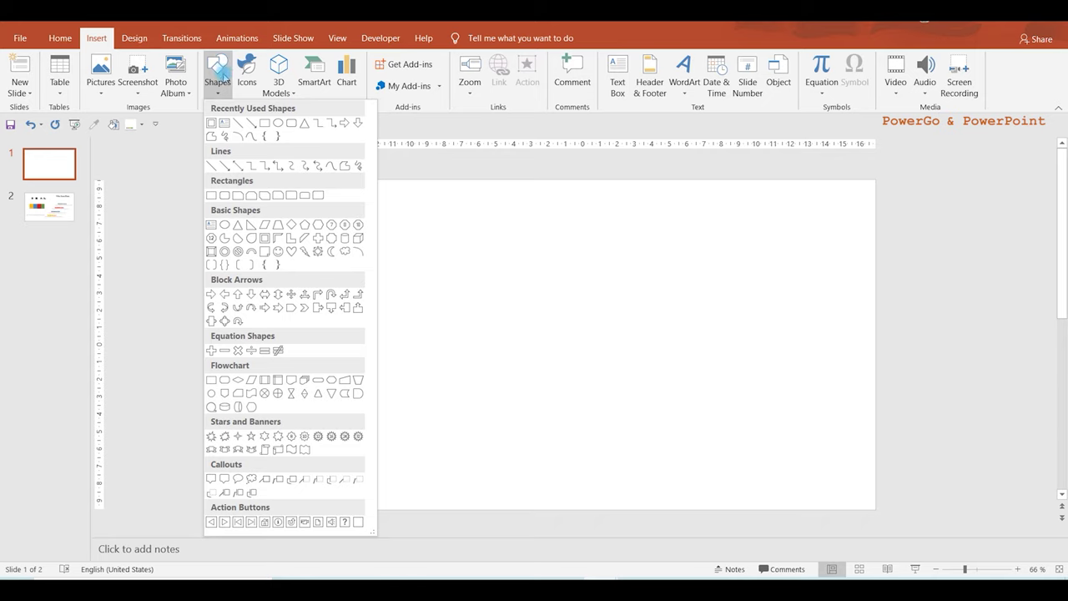
click(265, 123)
mouse_move(428, 211)
mouse_down()
mouse_move(676, 464)
mouse_move(730, 557)
mouse_up()
click(515, 74)
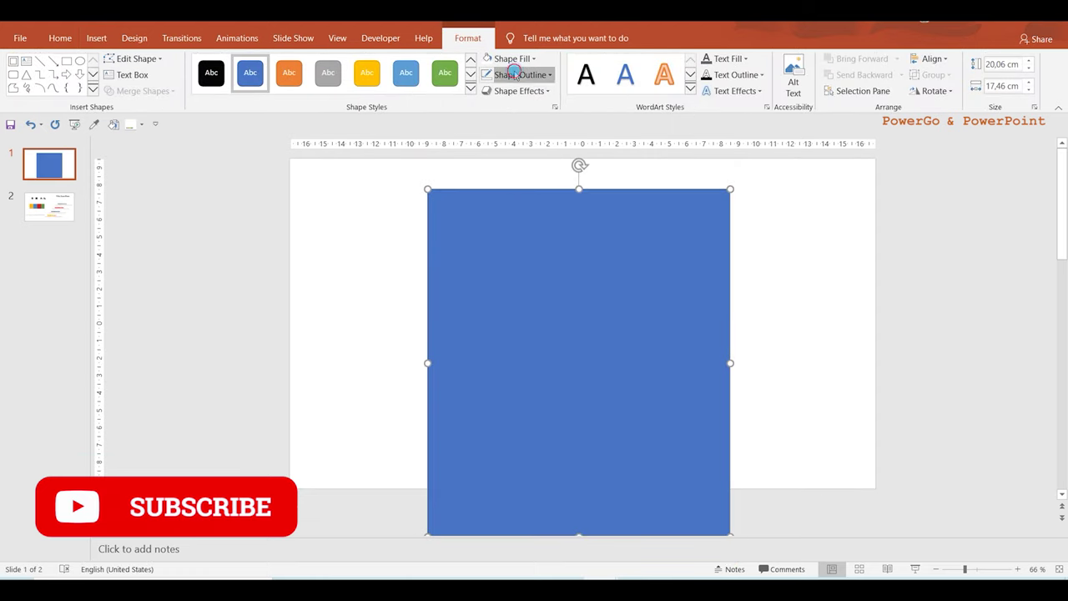
click(531, 233)
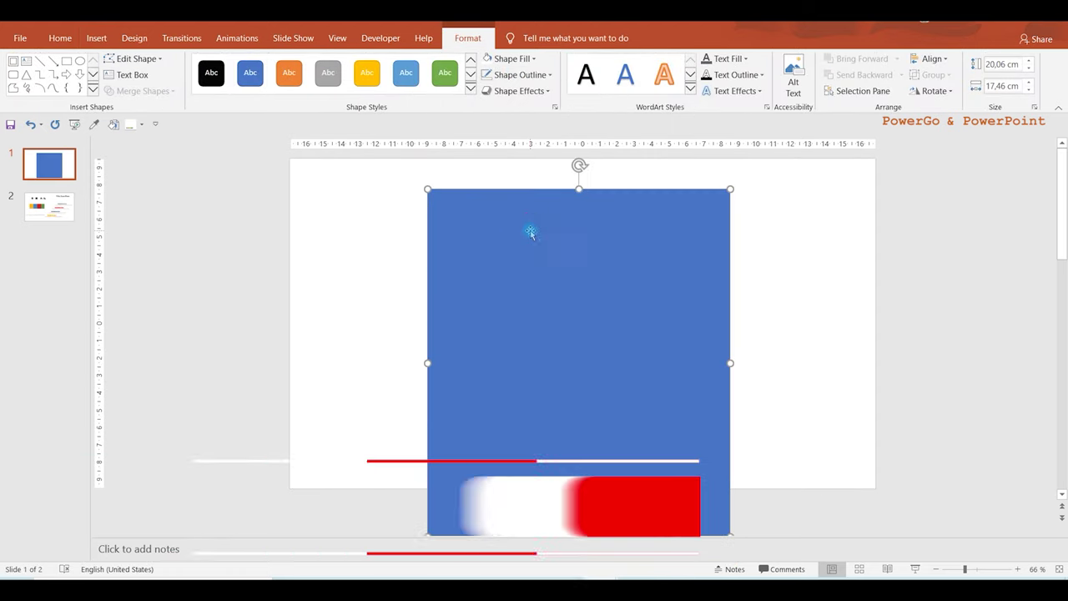
- Set the rectangle's height to 21 cm, width to 19 cm and rotation to 40°
right_click(578, 256)
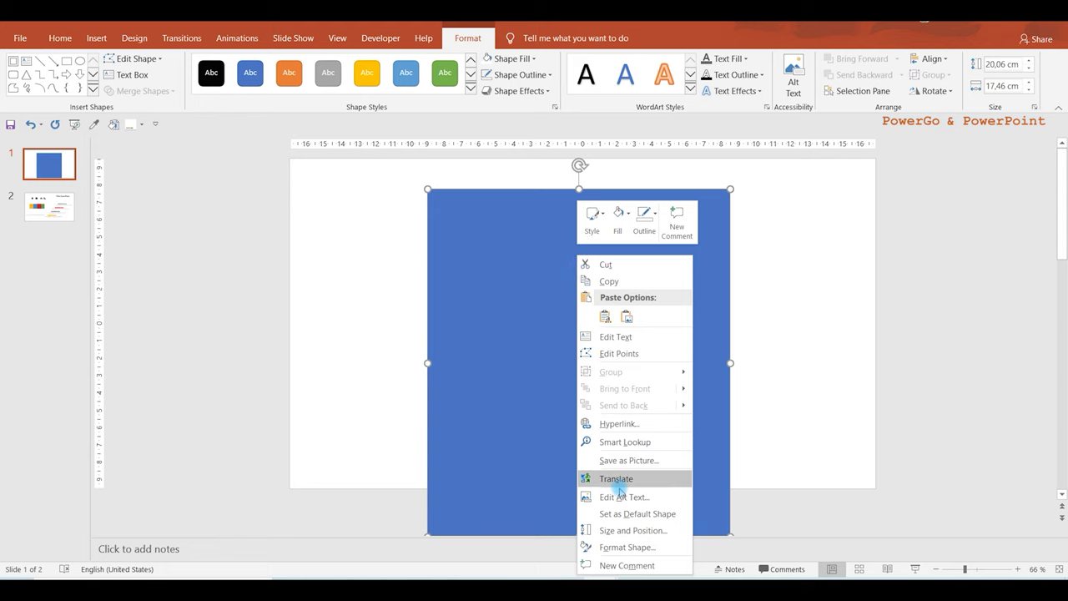
click(630, 546)
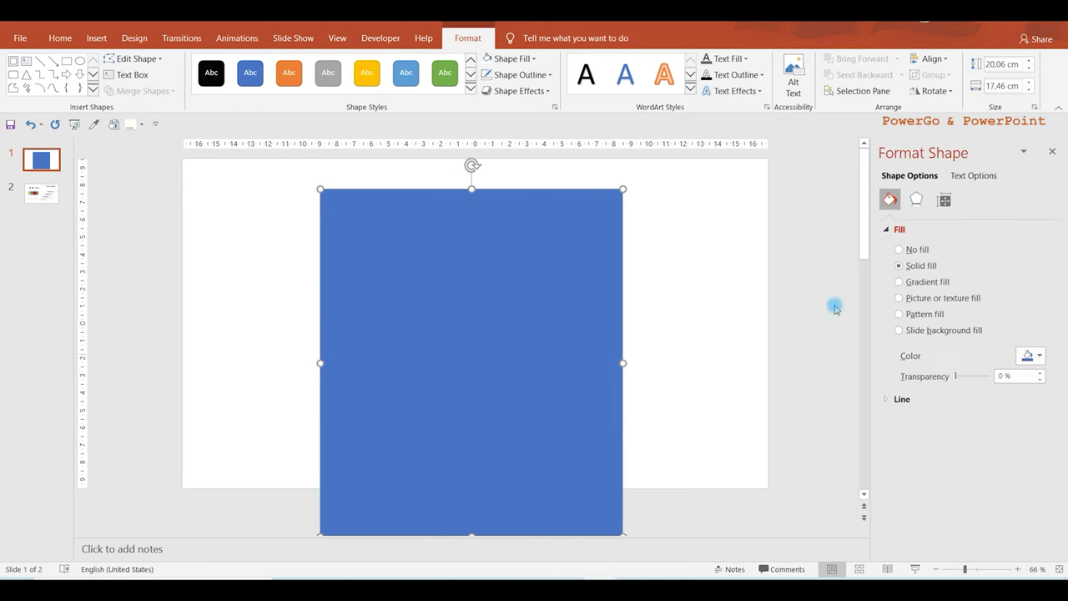
click(951, 201)
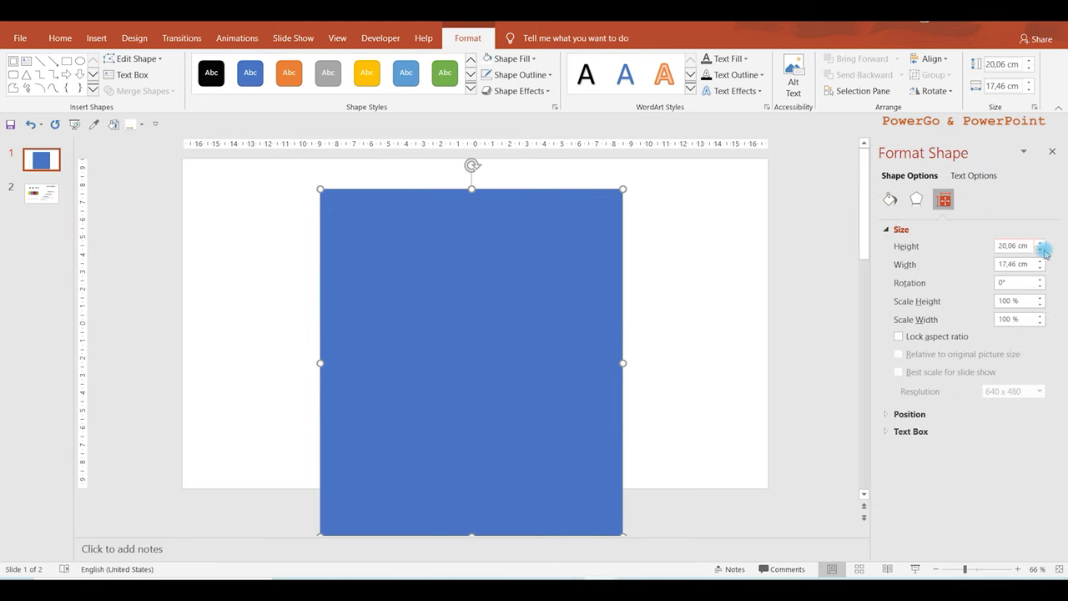
click(1040, 242)
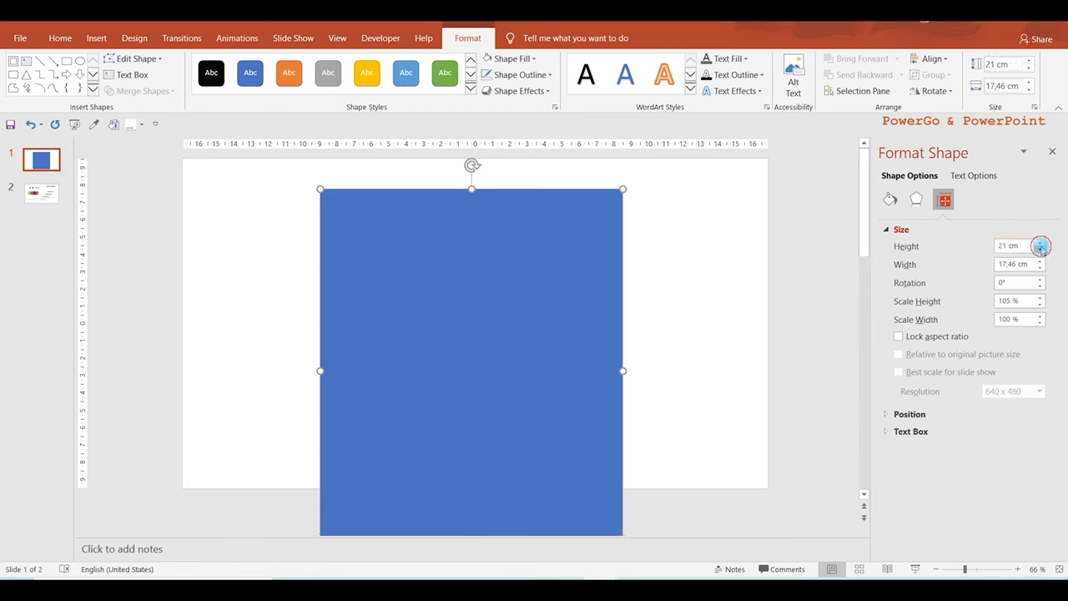
click(1041, 261)
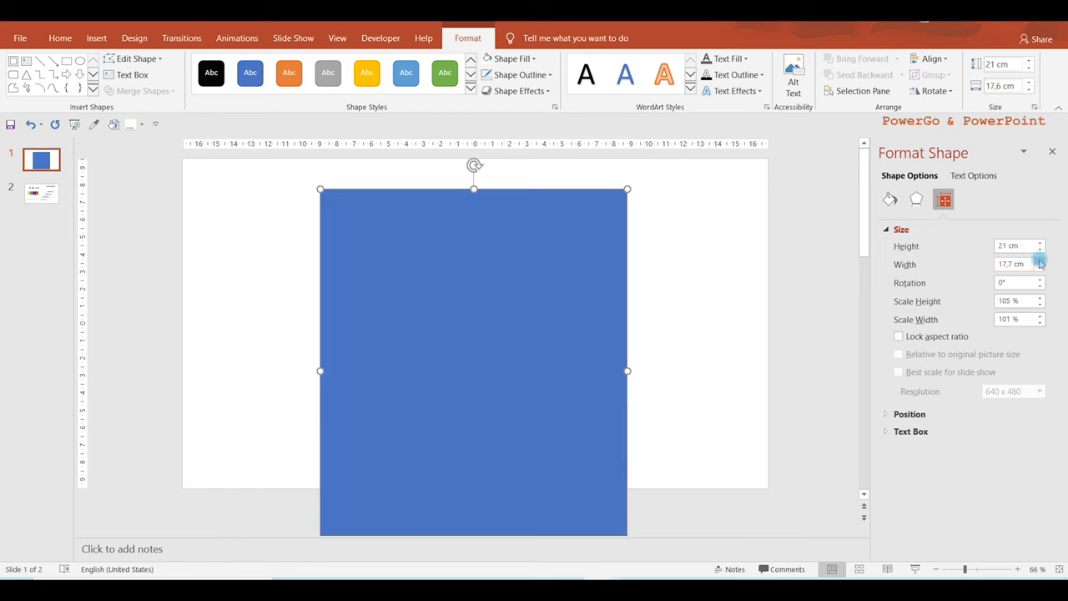
click(1040, 261)
click(1040, 261)
click(1040, 261)
click(1040, 261)
click(1040, 261)
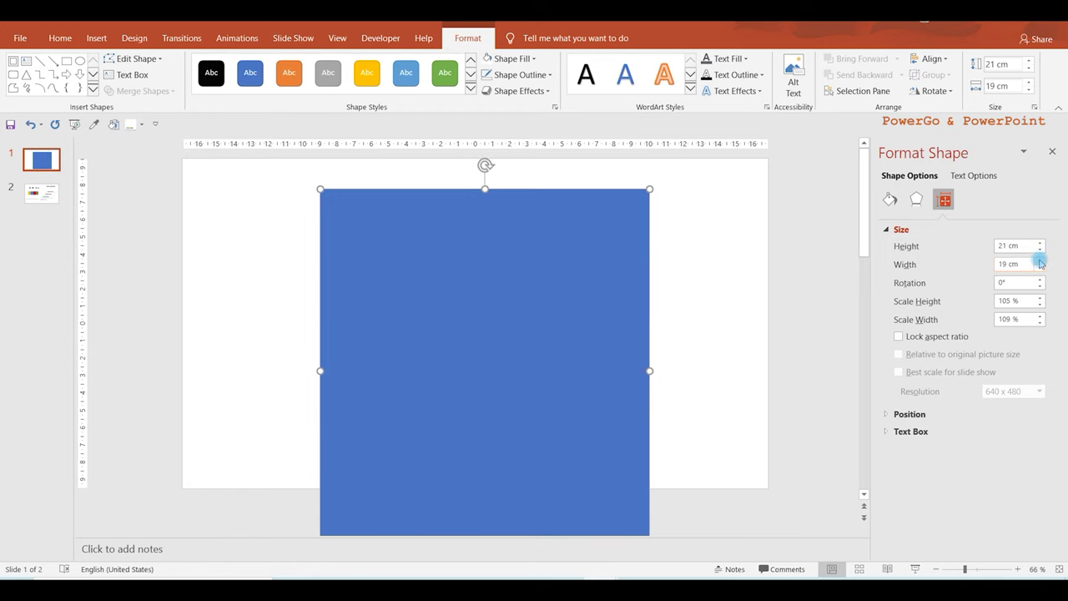
click(1001, 284)
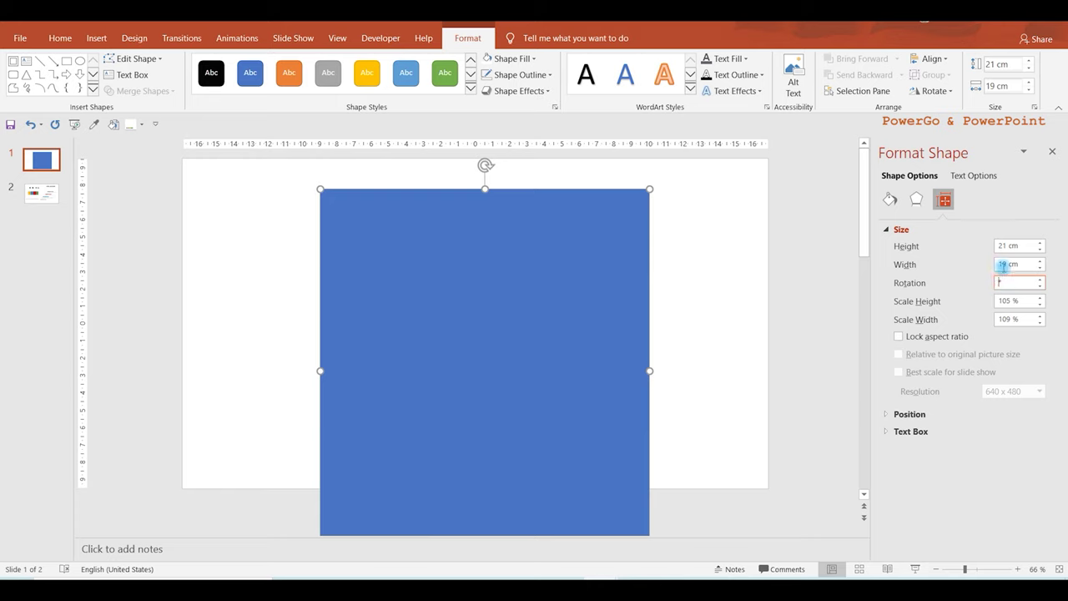
text(40)
key(Return)
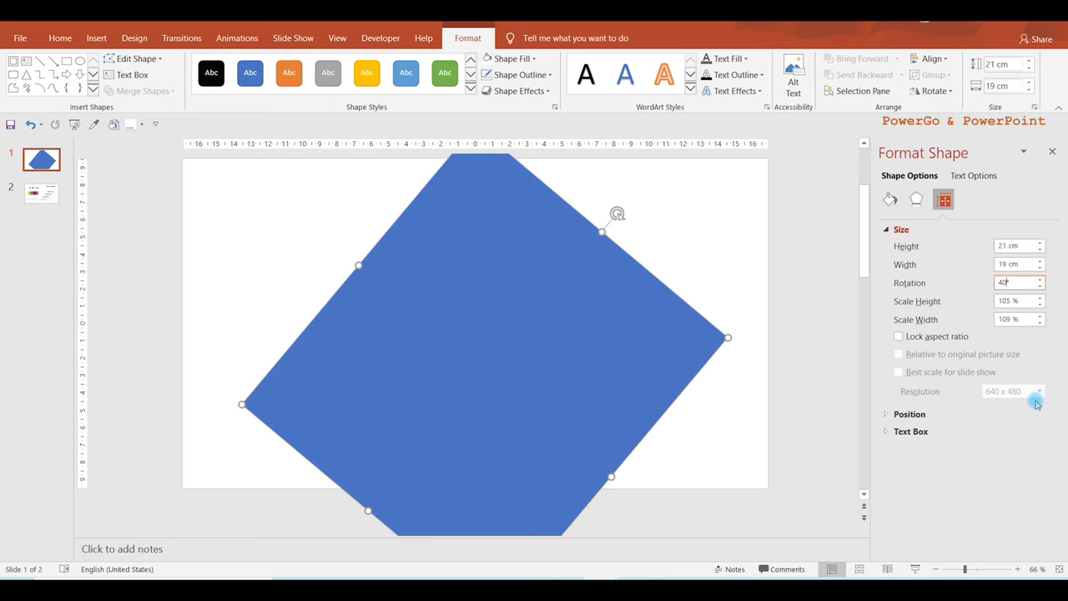
- Move the rotated rectangle up and left so it overhangs the slide's upper-left corner
drag(626, 374, 431, 293)
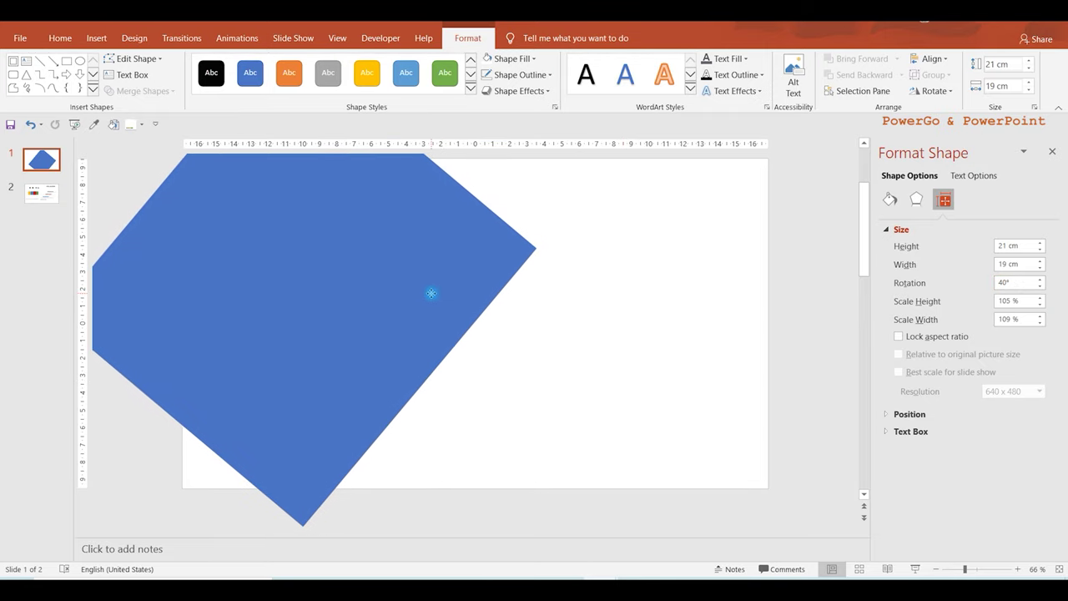
drag(430, 293, 432, 294)
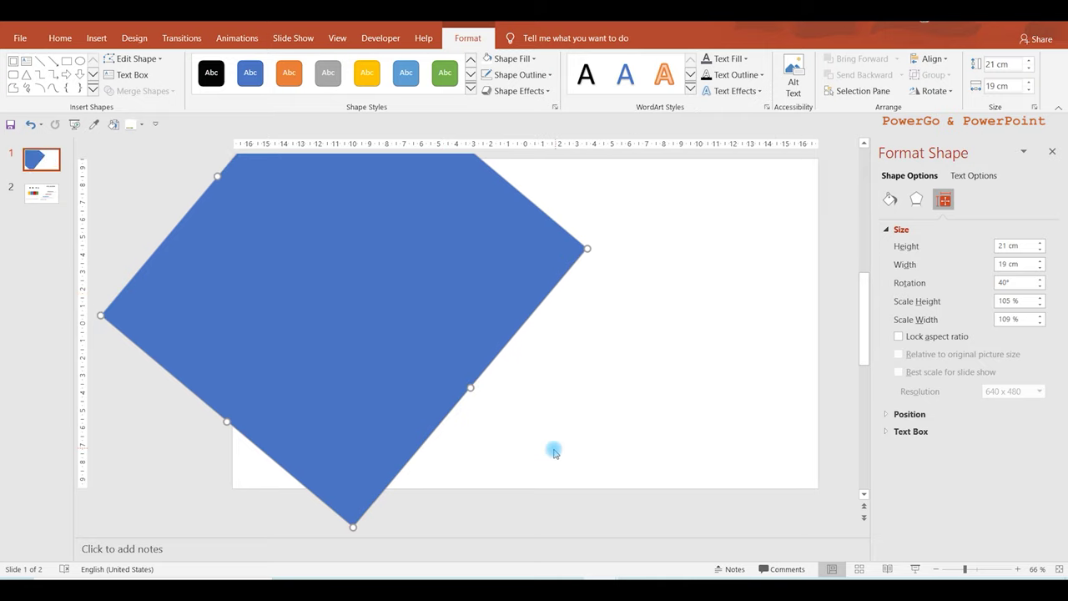
scroll(551, 448, down, 3)
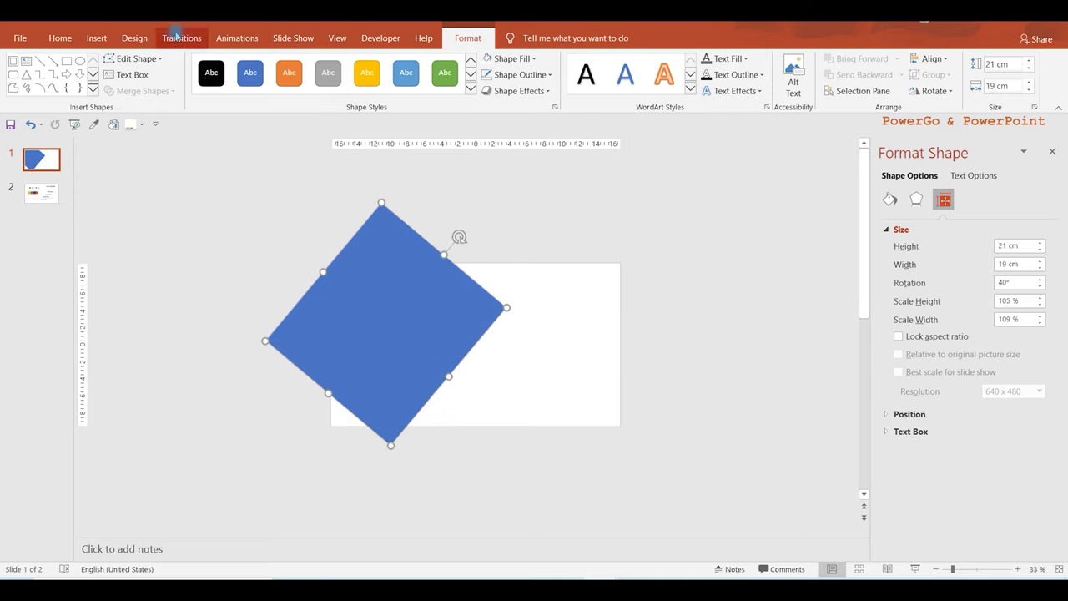
- Draw a taller rectangle bar along the top of the rotated shape
click(96, 38)
click(217, 71)
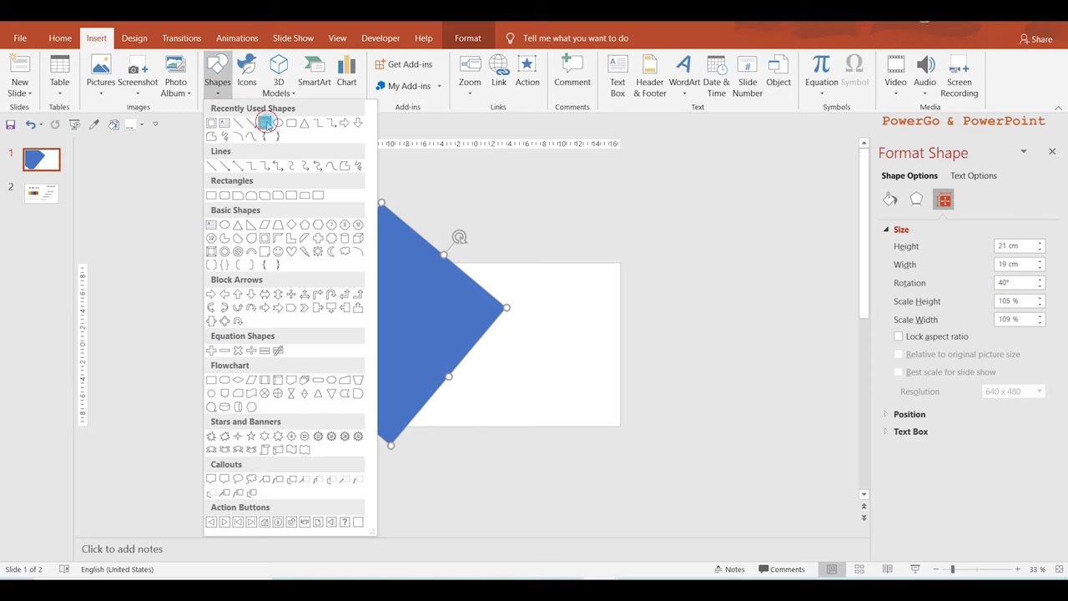
click(265, 123)
drag(297, 210, 518, 262)
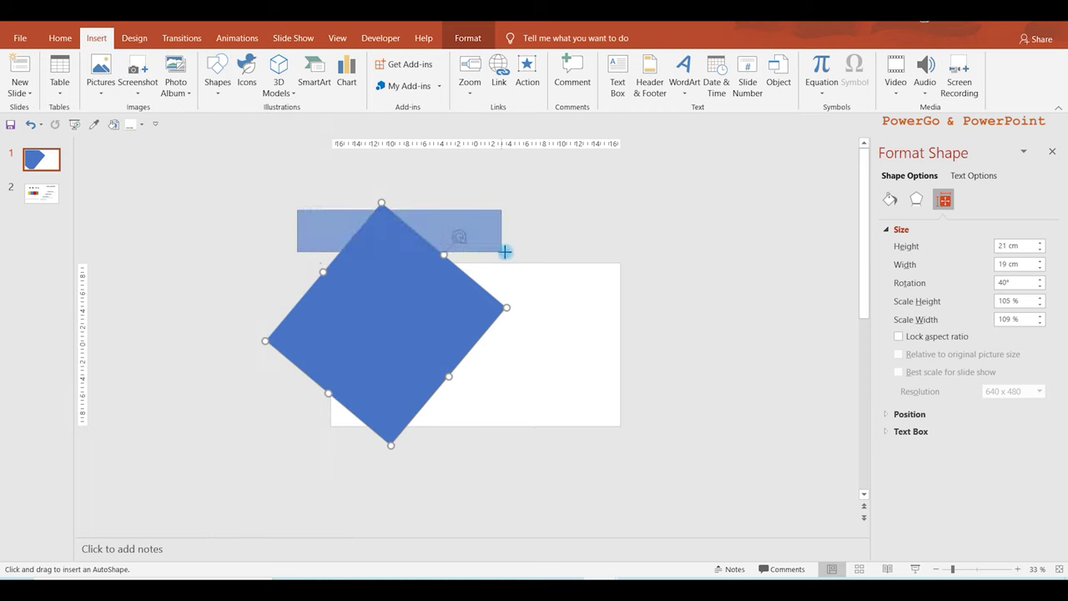
drag(407, 206, 409, 189)
- Copy the bar below and to the left, stand the left one upright, and select all shapes
mouse_move(460, 217)
mouse_down()
mouse_move(468, 459)
mouse_move(271, 349)
mouse_up()
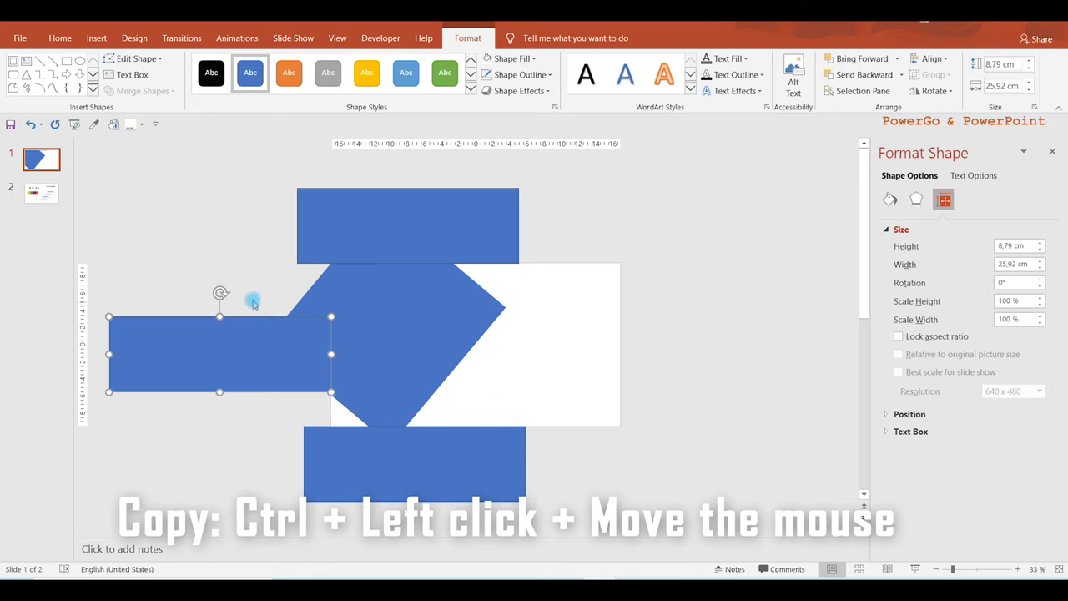
mouse_move(218, 289)
mouse_down()
mouse_move(267, 347)
mouse_move(303, 359)
mouse_up()
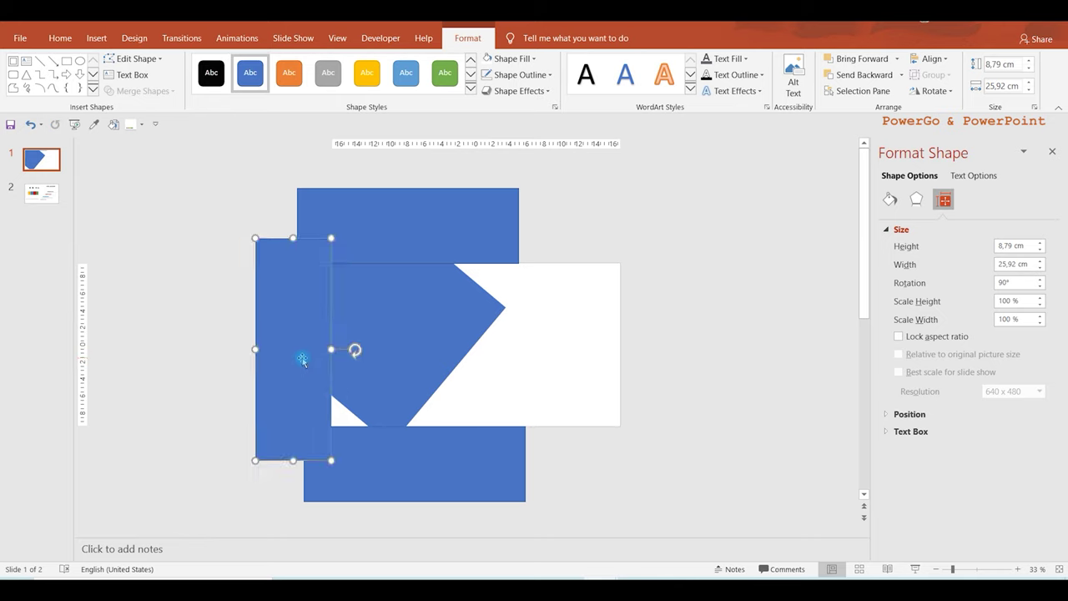
shift+click(454, 335)
shift+click(472, 219)
shift+click(395, 487)
- Subtract the bars from the rotated shape and copy the resulting angled five-sided shape
click(142, 91)
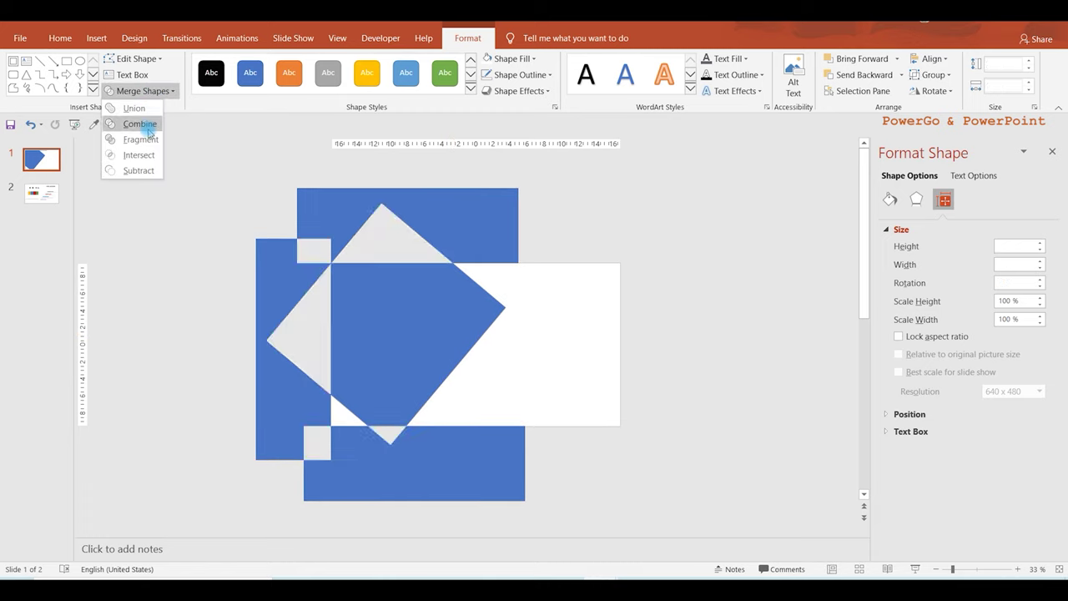
click(139, 170)
click(594, 211)
click(436, 309)
right_click(437, 306)
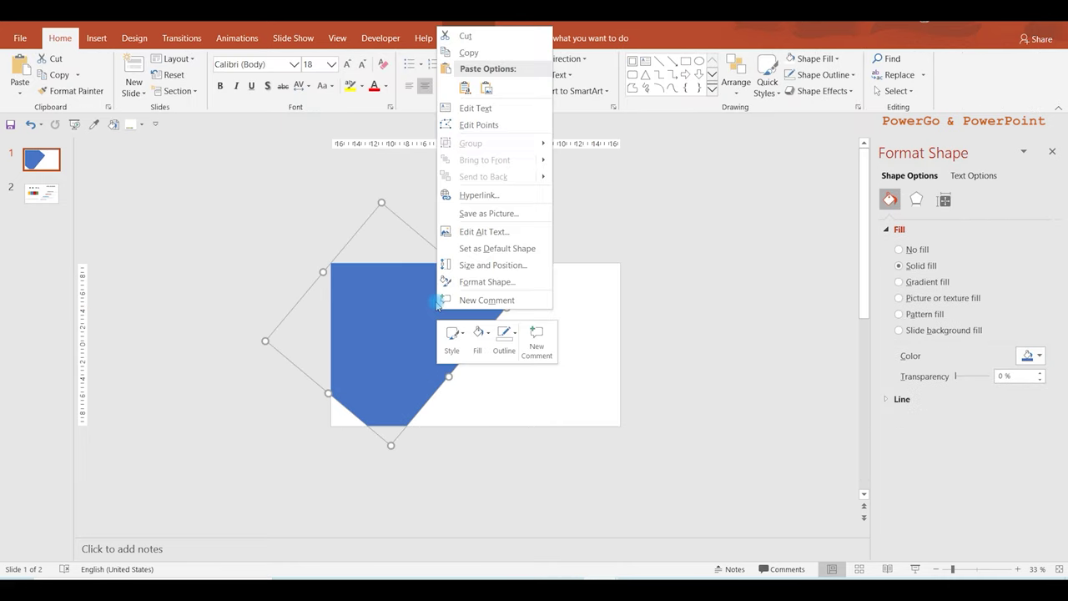
click(472, 52)
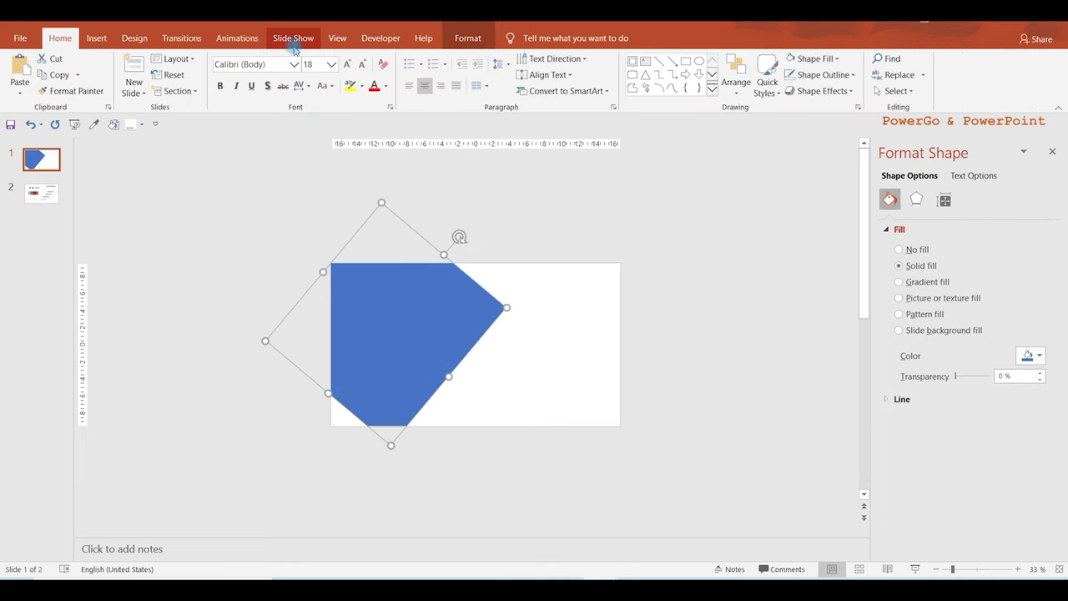
- In Slide Master, duplicate the blank layout and rename it 'Rectangle 40°'
click(338, 38)
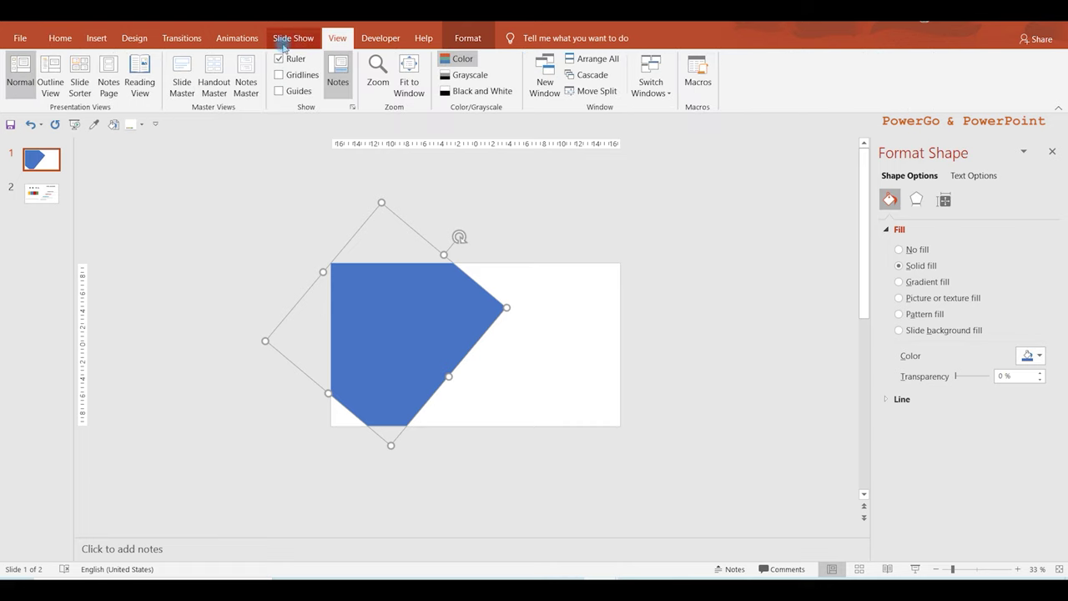
click(182, 82)
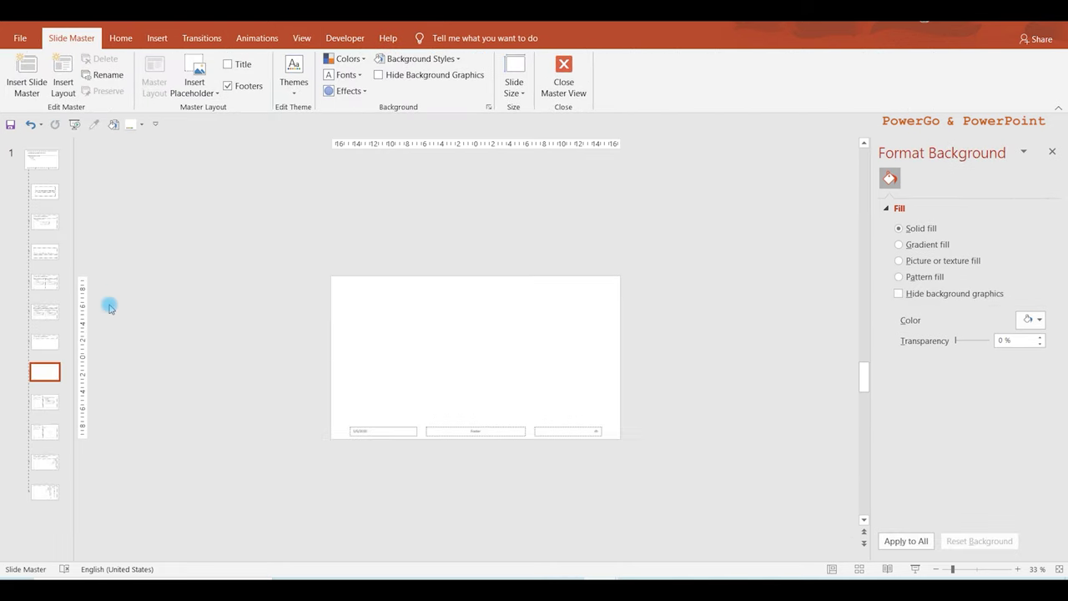
right_click(44, 373)
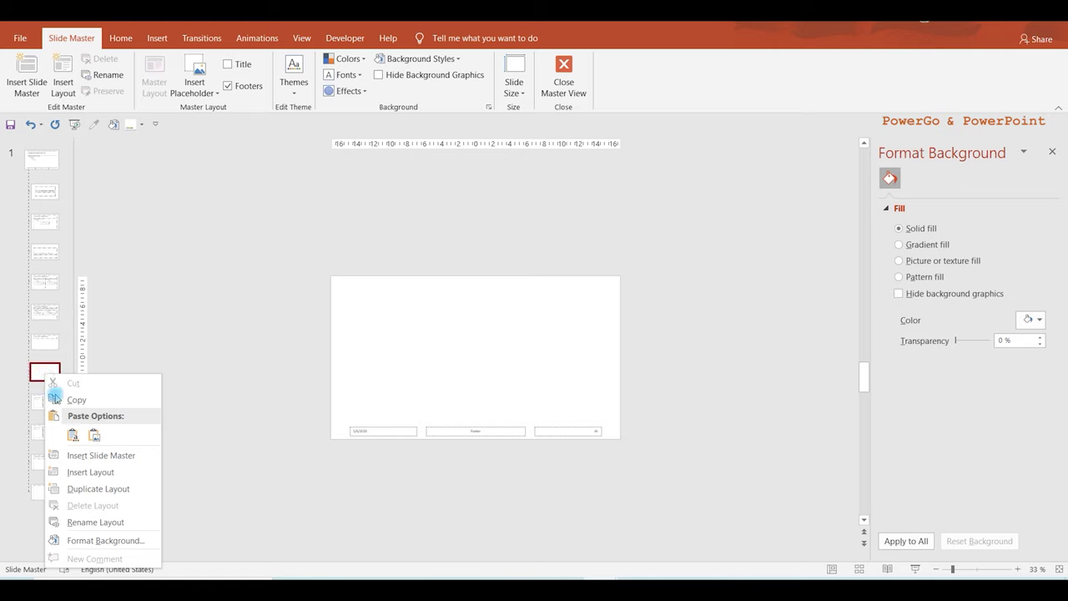
click(91, 487)
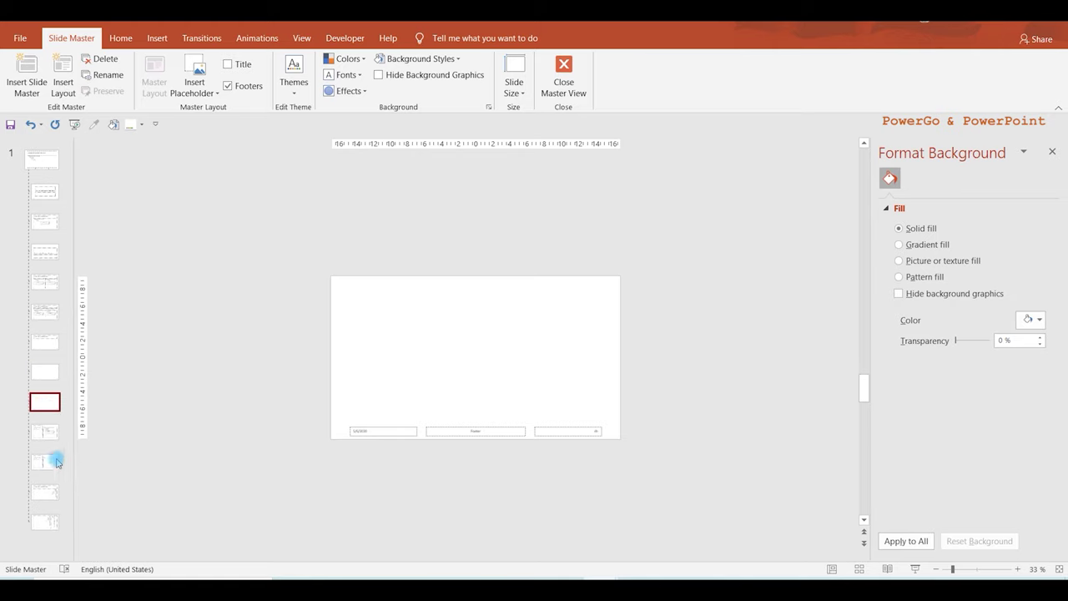
right_click(48, 404)
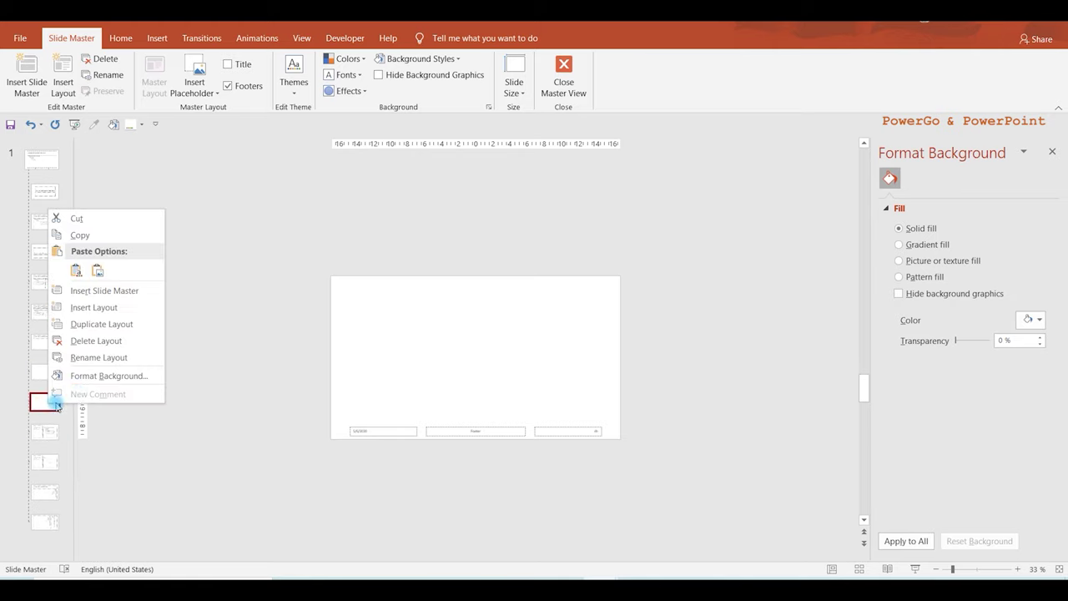
click(84, 356)
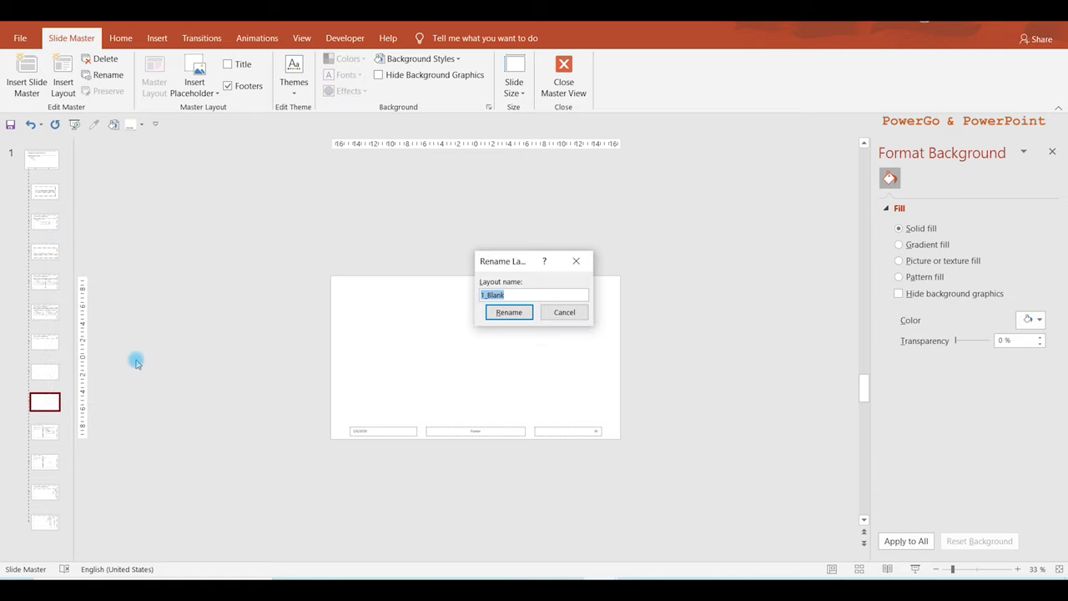
text(Rectangle 40°)
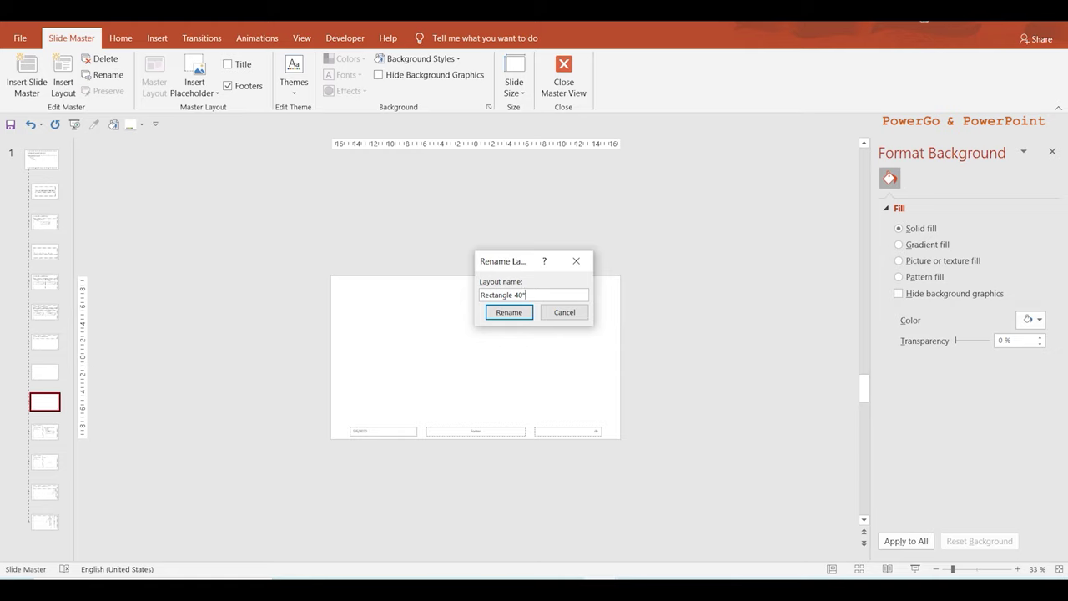
click(509, 311)
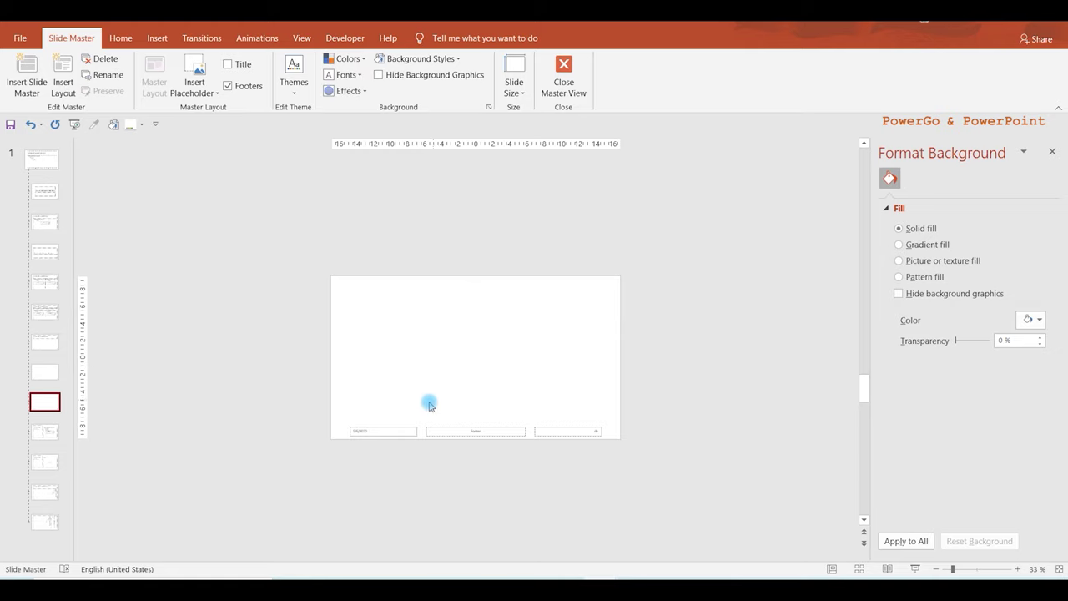
- Delete the date, footer and slide-number placeholders from the 'Rectangle 40°' layout
click(409, 428)
key(Delete)
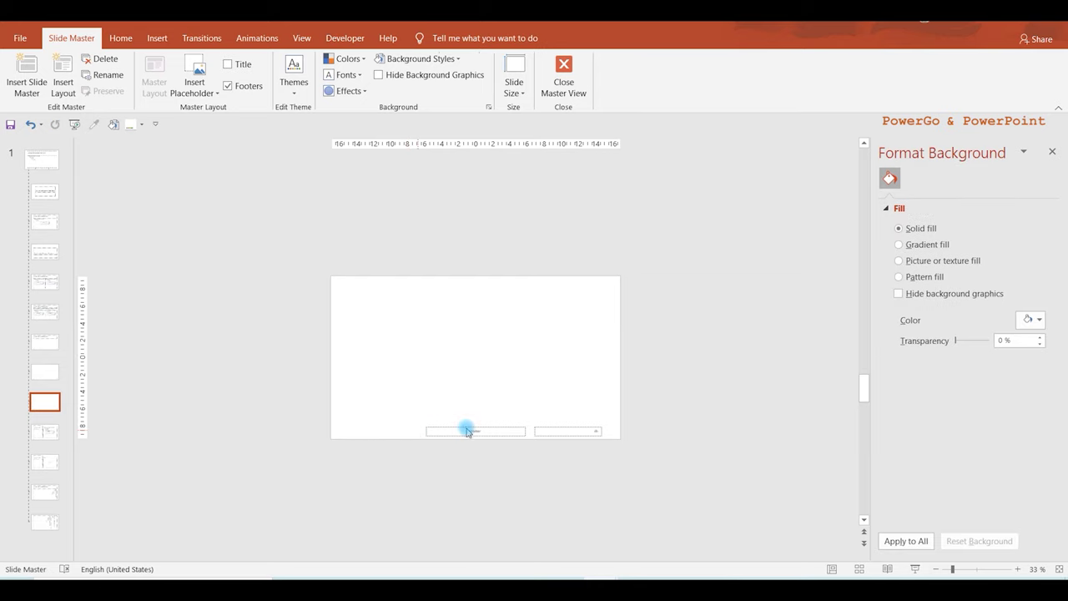
click(468, 427)
key(Delete)
click(565, 429)
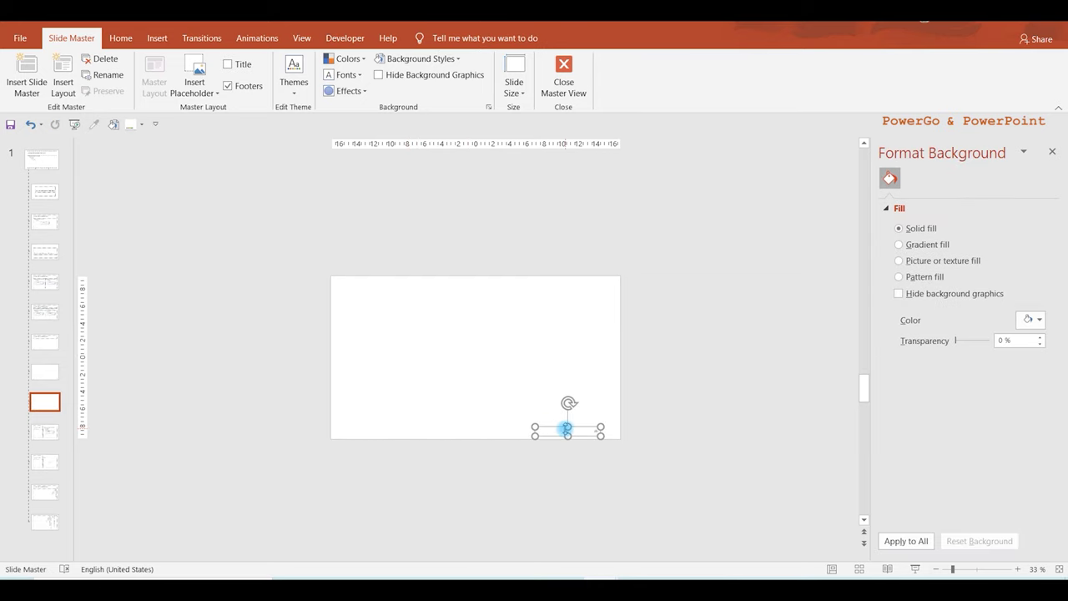
key(Delete)
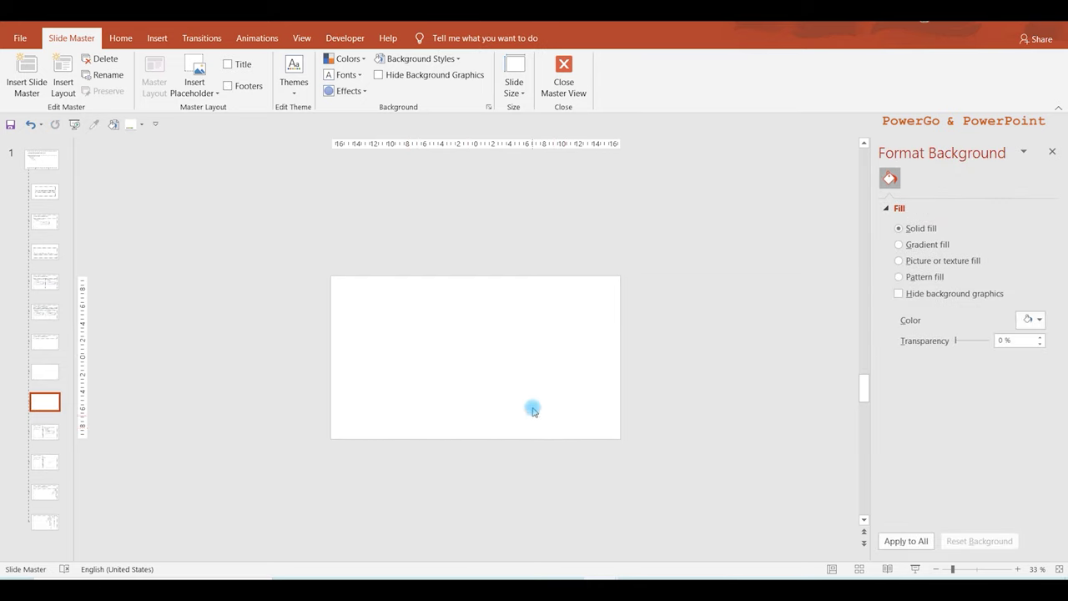
scroll(513, 346, up, 2)
- Paste the copied angled blue shape onto the 'Rectangle 40°' layout
scroll(513, 346, up, 2)
right_click(419, 317)
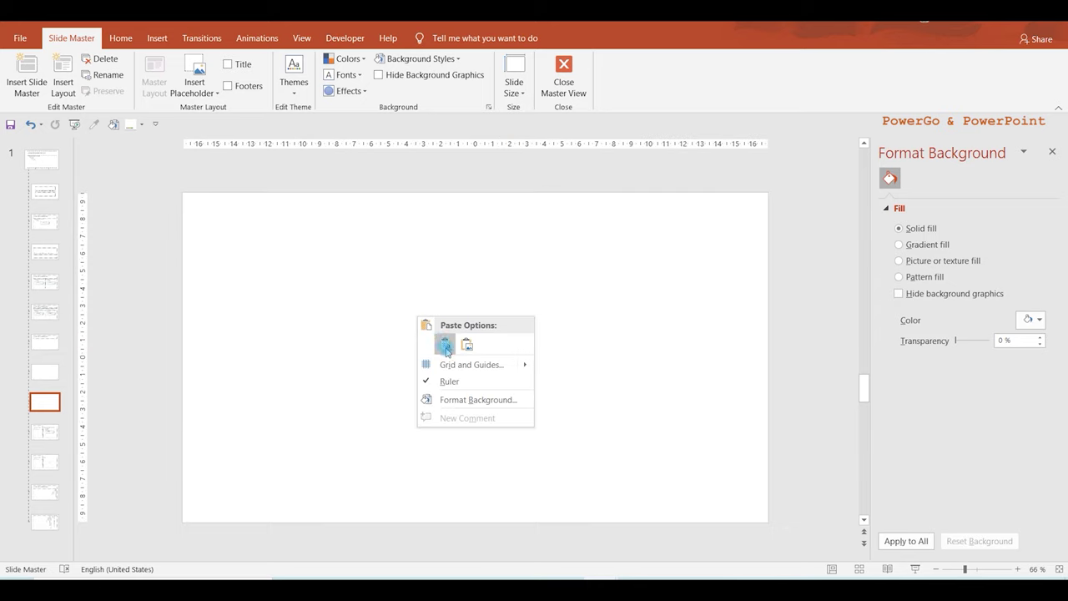
click(444, 344)
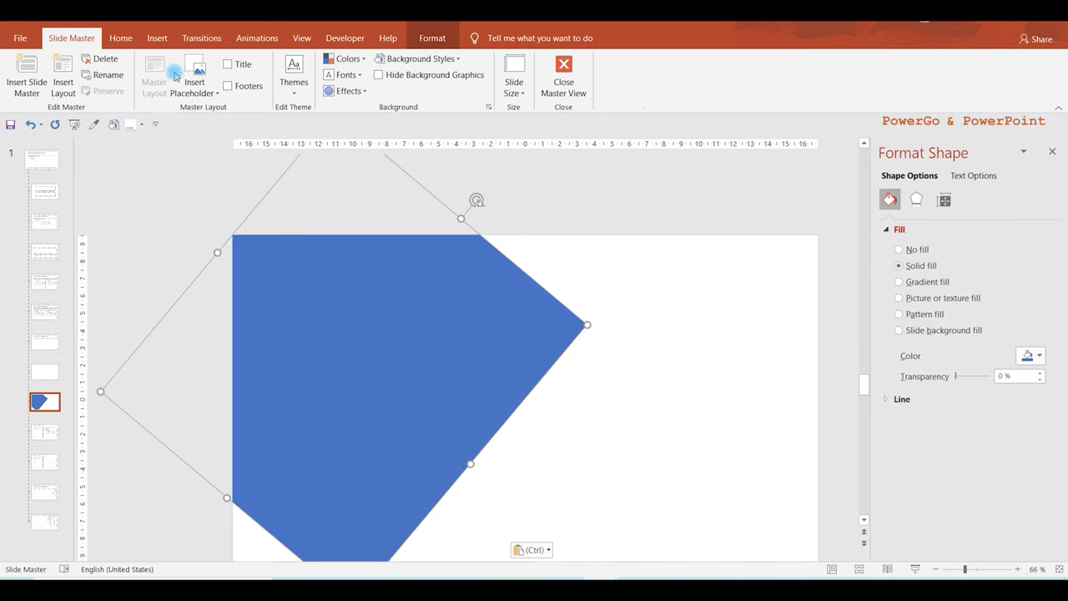
- Draw a picture placeholder over the left part of the slide
click(200, 87)
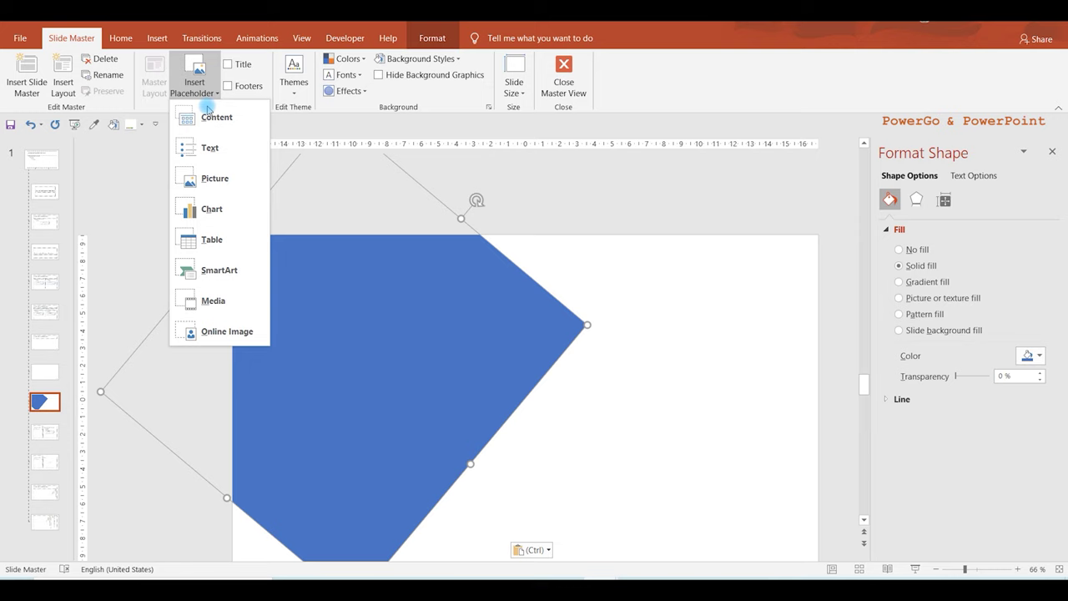
click(197, 180)
scroll(187, 236, down, 3)
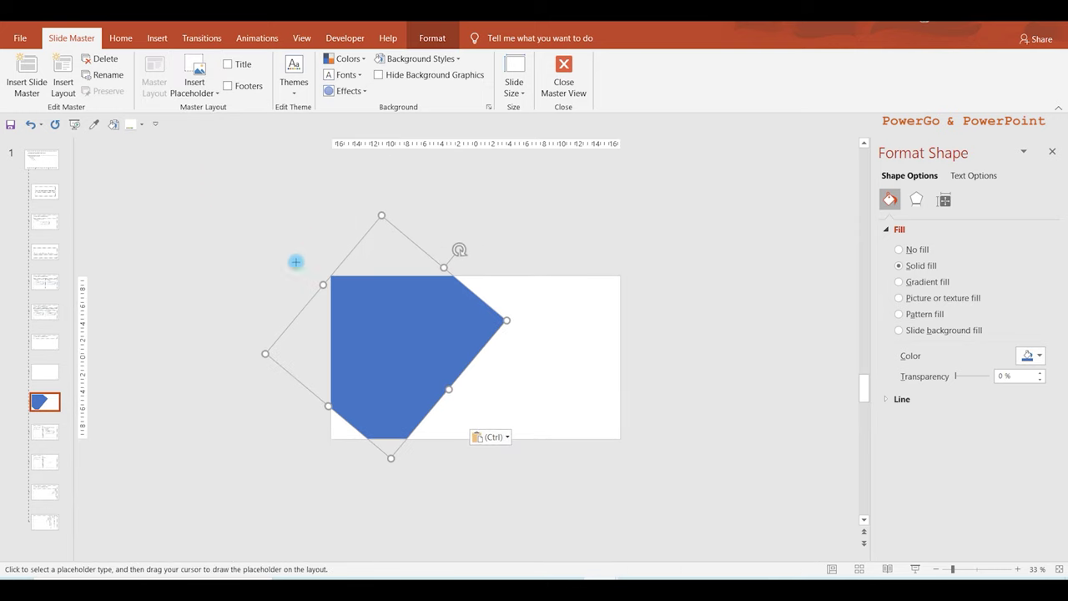
scroll(404, 327, up, 2)
mouse_move(174, 232)
mouse_down()
mouse_move(533, 524)
mouse_move(544, 522)
mouse_up()
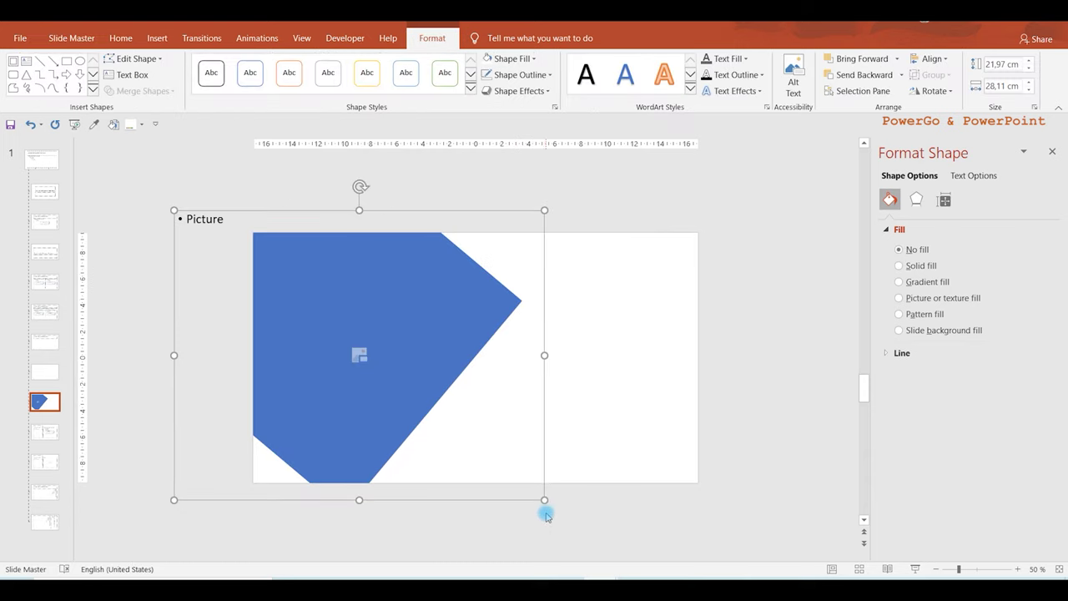
- Send the picture placeholder behind the blue shape and intersect the two into the angled outline
click(901, 75)
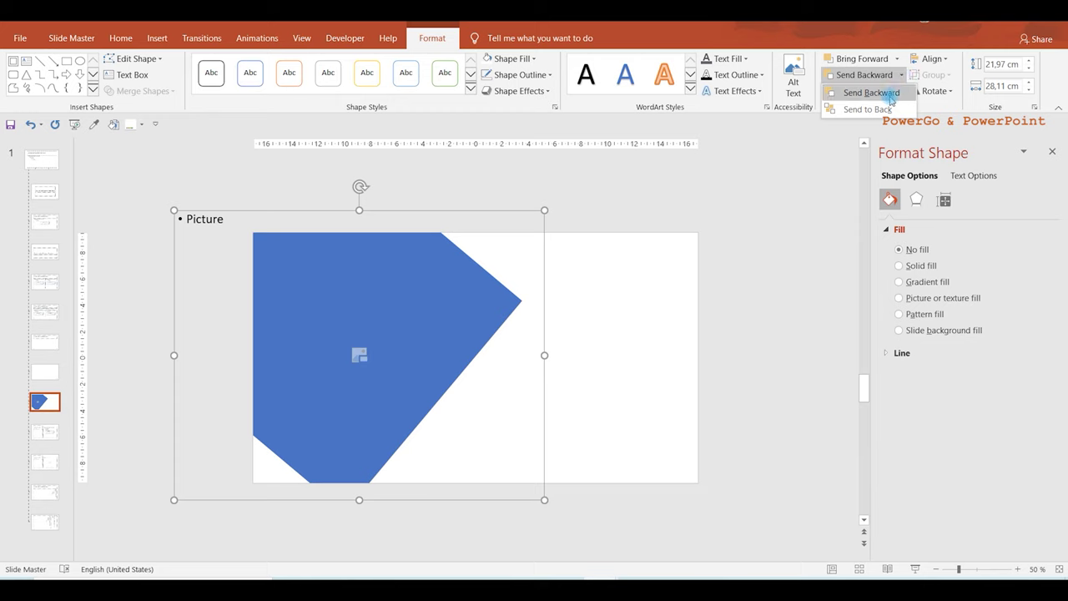
click(877, 109)
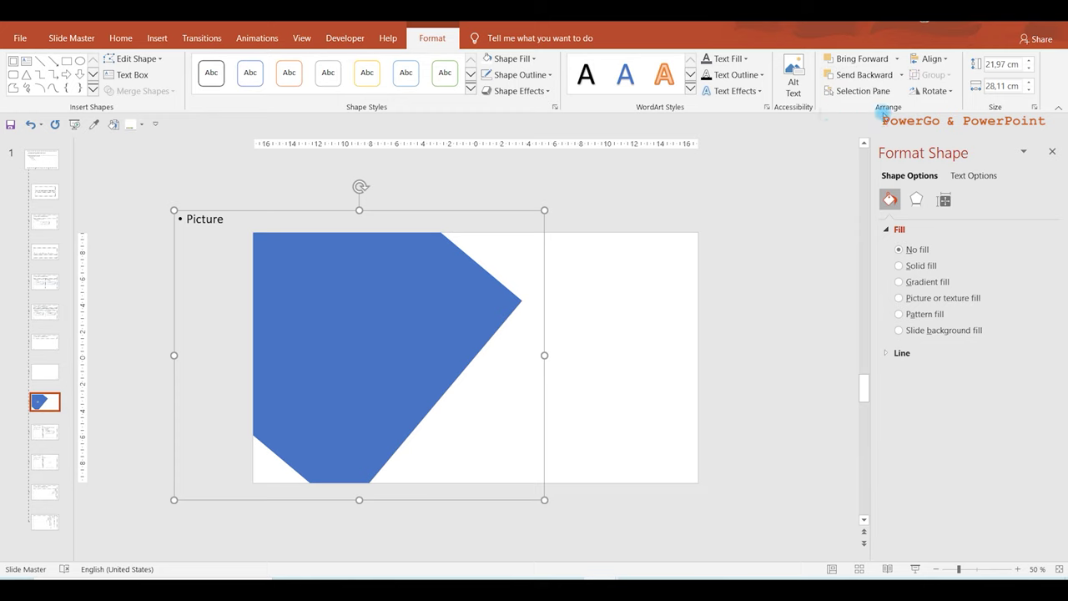
shift+click(396, 293)
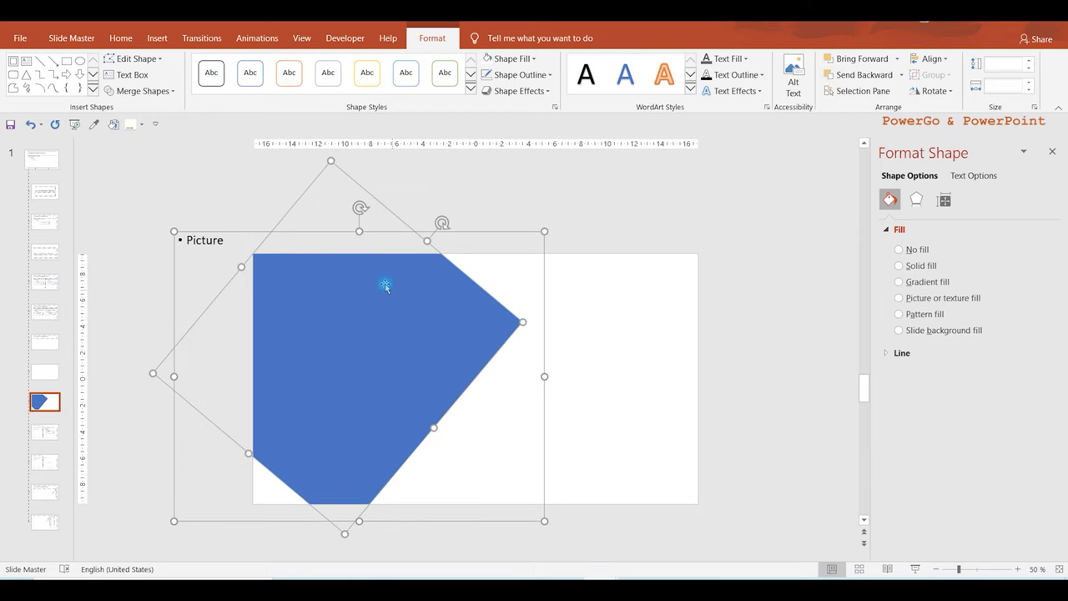
click(141, 90)
click(135, 156)
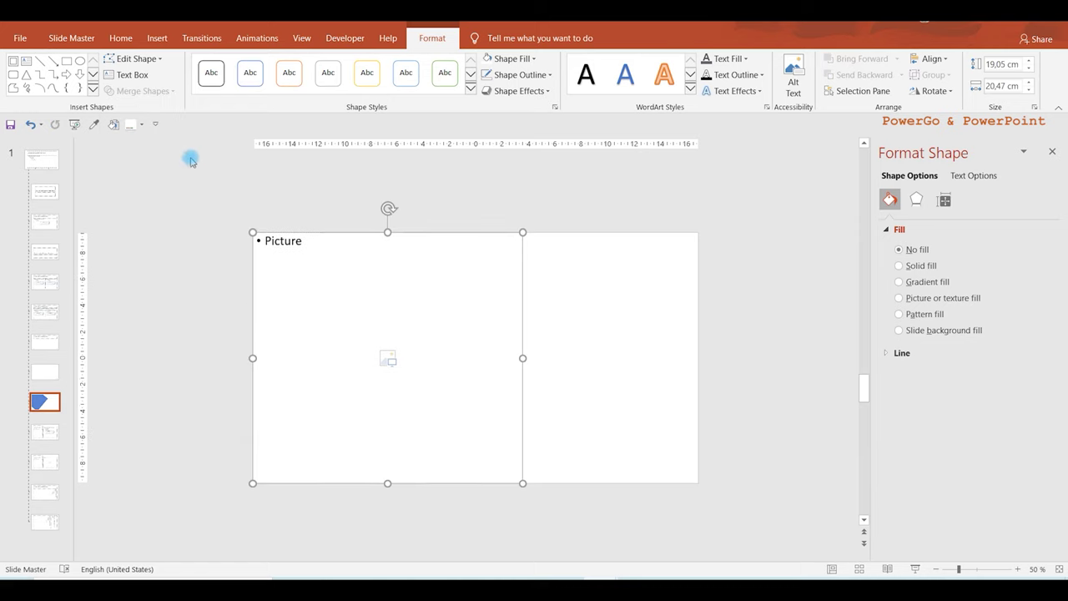
click(553, 177)
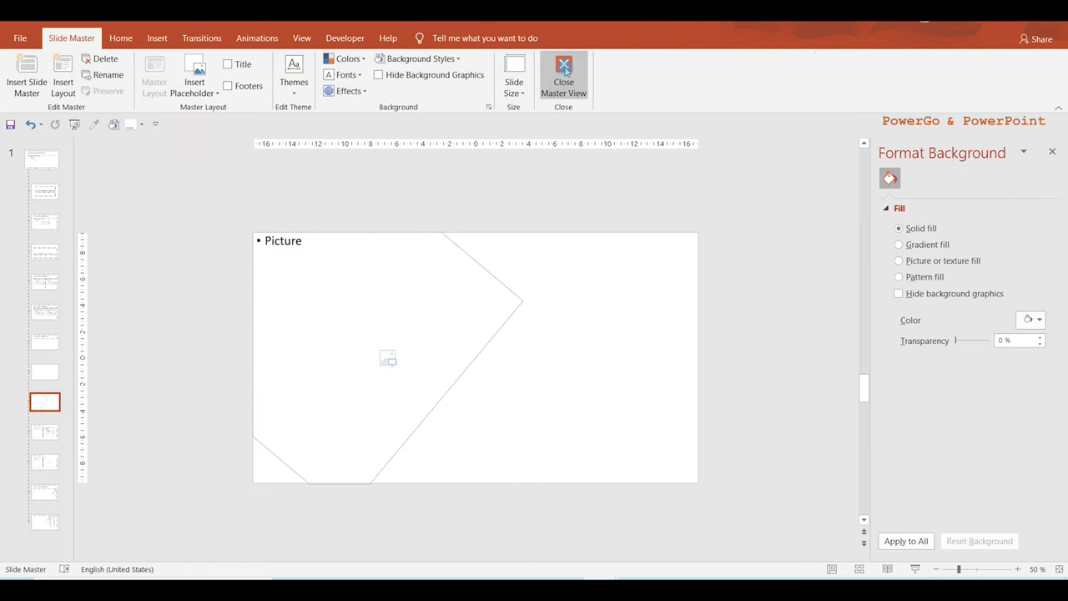
- Close Master View and add a new slide 2 using the 'Rectangle 40°' layout
click(565, 71)
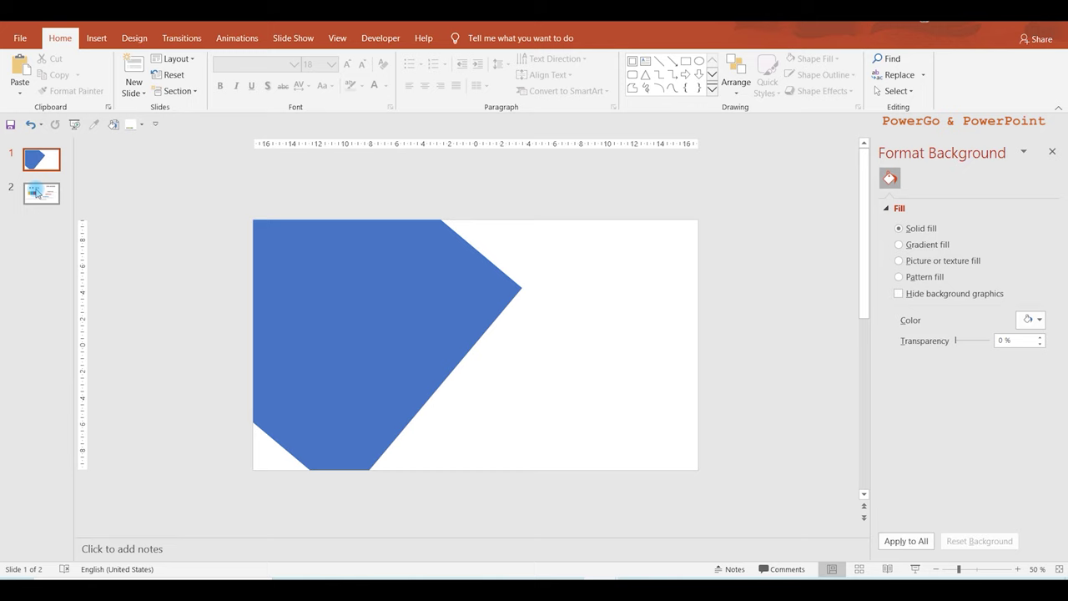
right_click(36, 175)
click(72, 222)
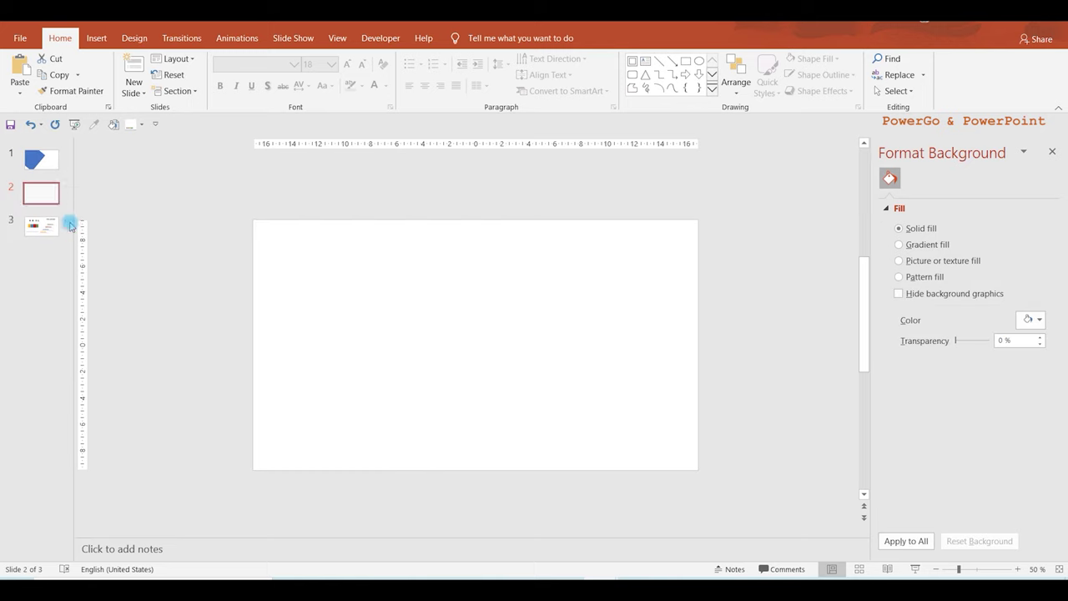
right_click(41, 200)
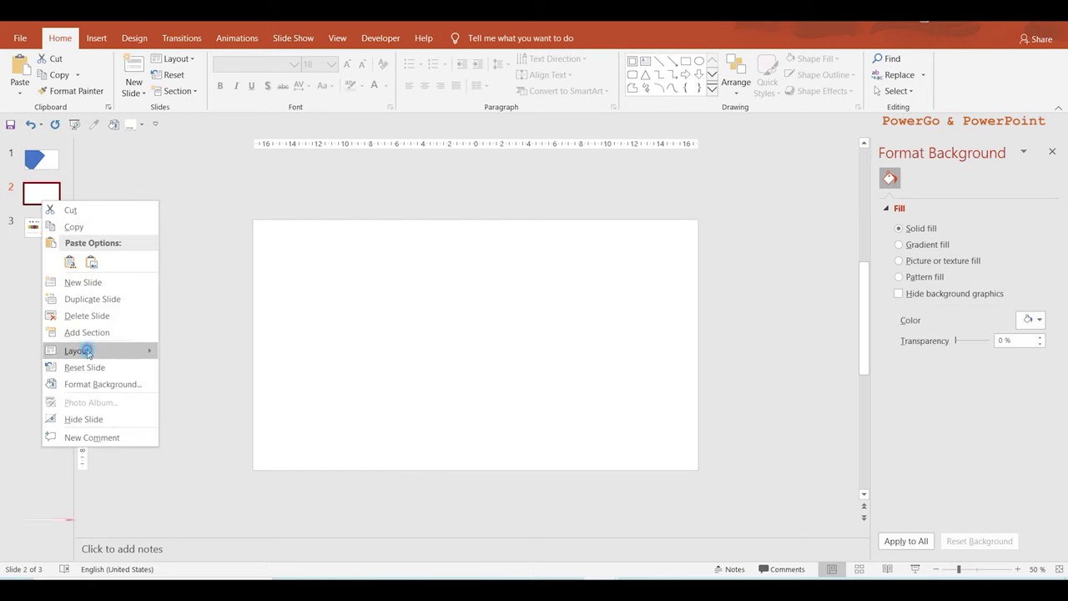
mouse_move(78, 350)
click(265, 451)
- Insert the street-crossing jpg photo into slide 2's angled placeholder
click(383, 355)
click(178, 125)
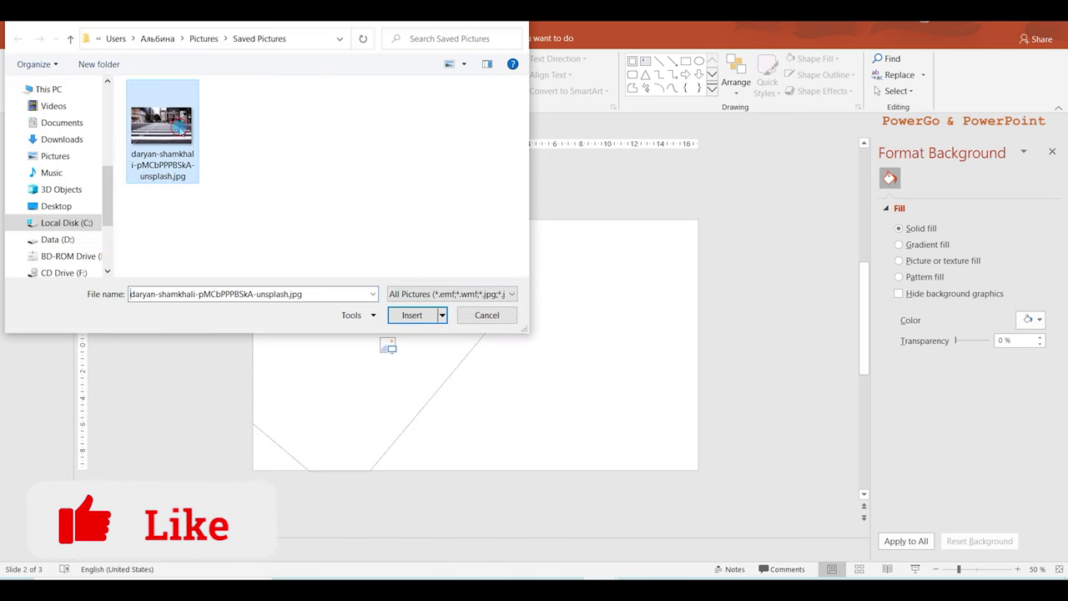
click(410, 315)
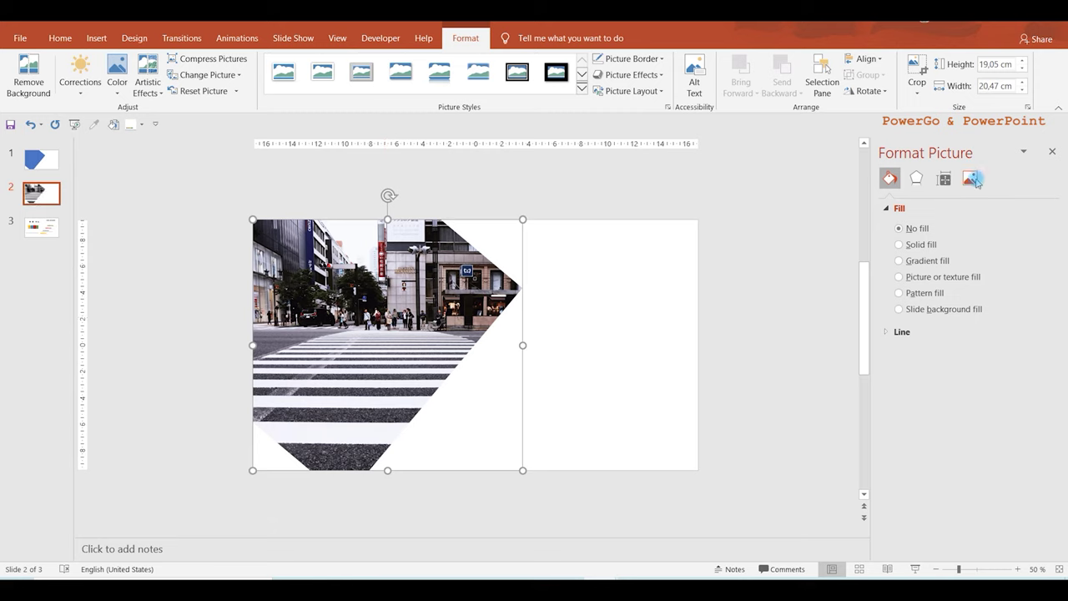
- Set the photo's crop Offset X to -0.7 cm and return Offset Y to 0 cm
click(972, 179)
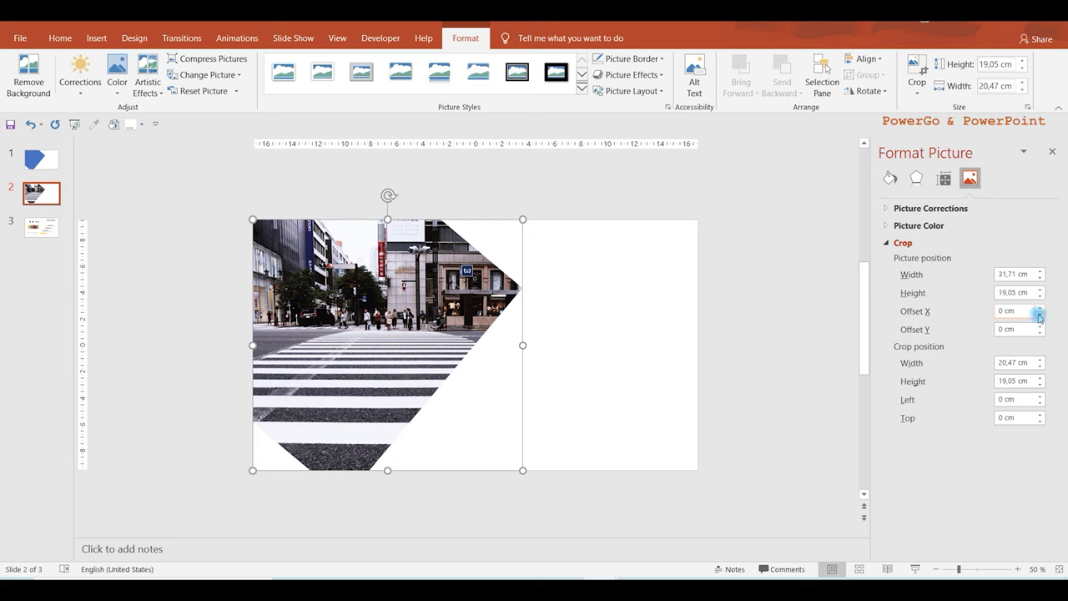
click(1040, 315)
click(1040, 315)
click(1040, 316)
click(1040, 316)
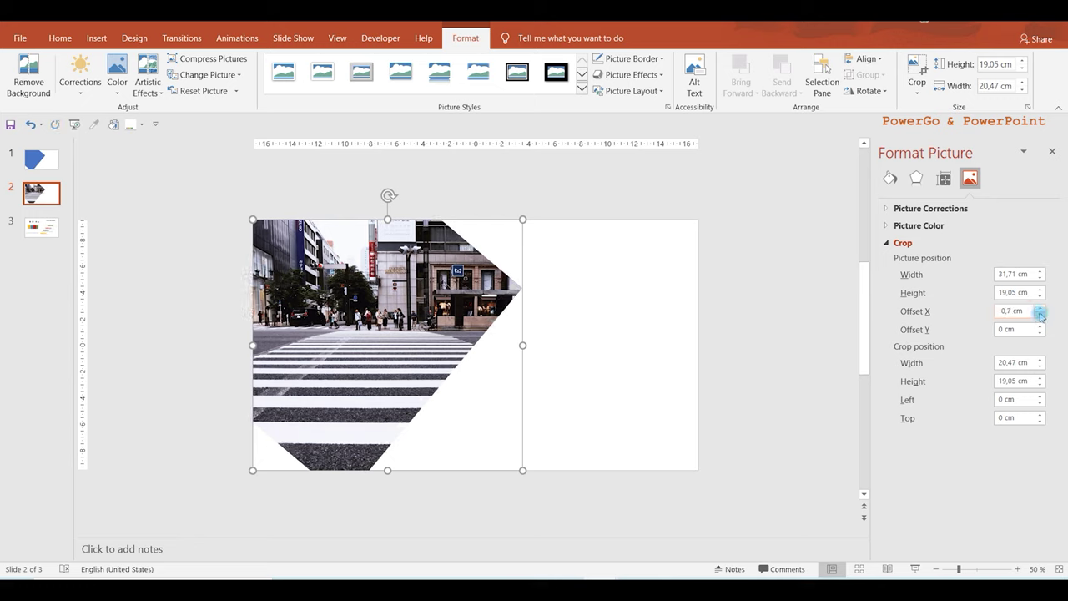
click(1040, 326)
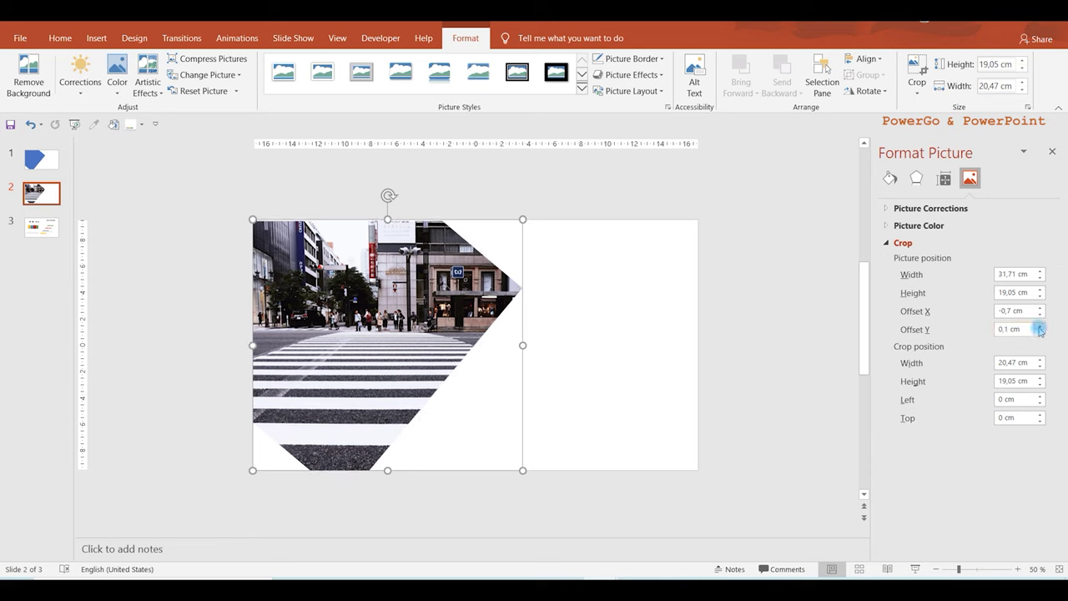
click(1003, 326)
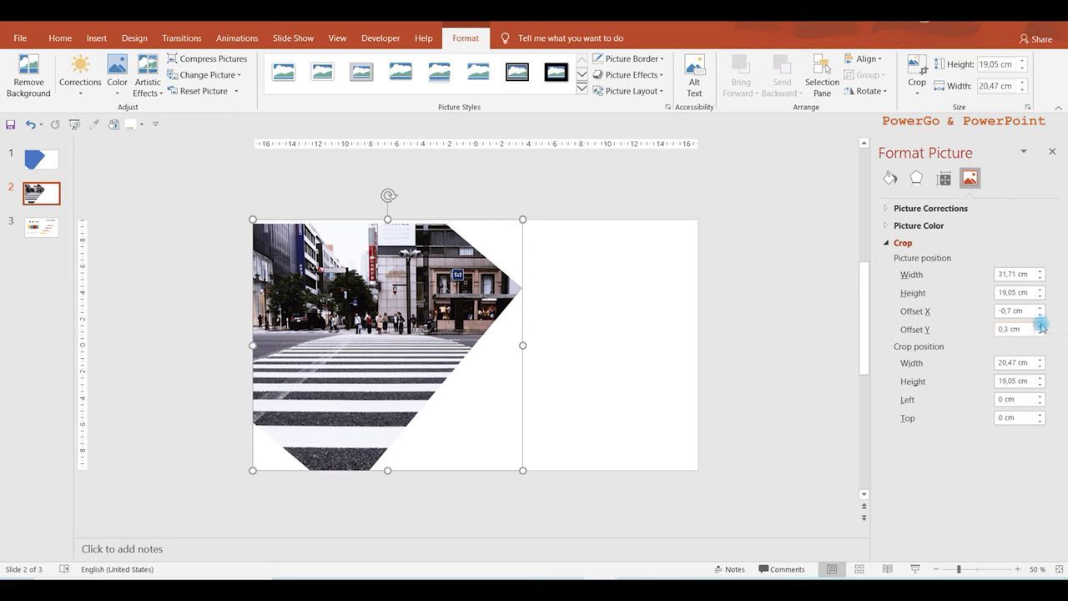
click(1039, 334)
click(1040, 334)
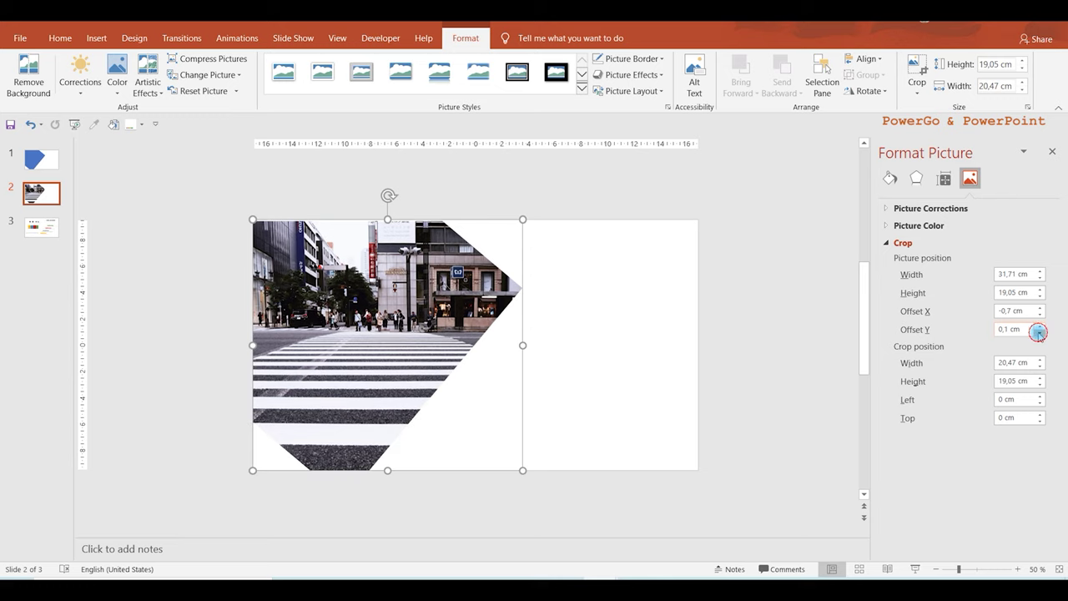
click(1040, 334)
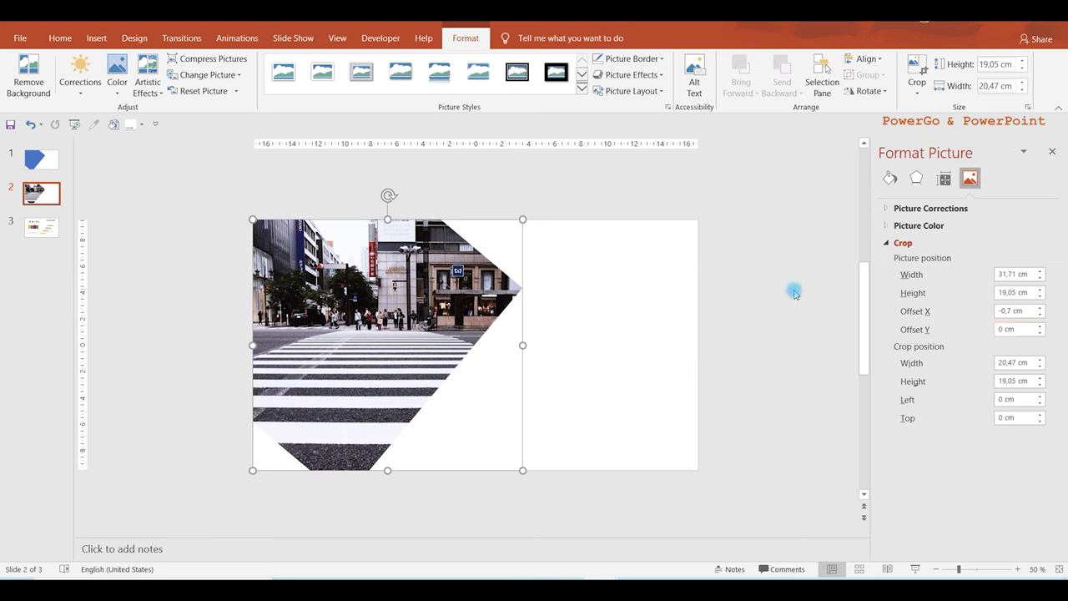
click(545, 193)
- Give slide 1's rotated shape a solid orange fill at about 90% transparency
click(38, 158)
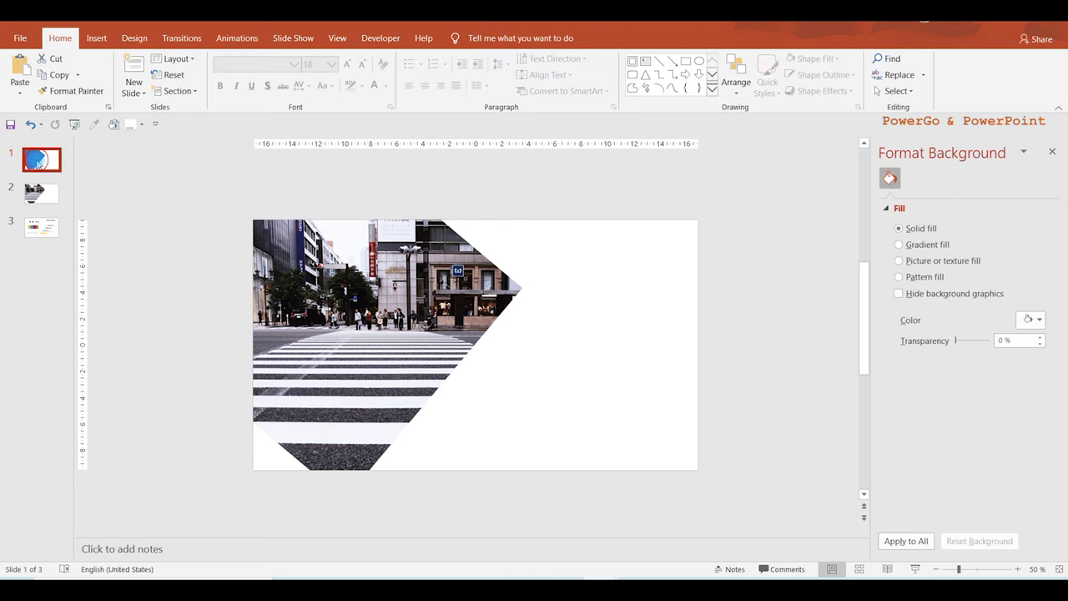
click(362, 288)
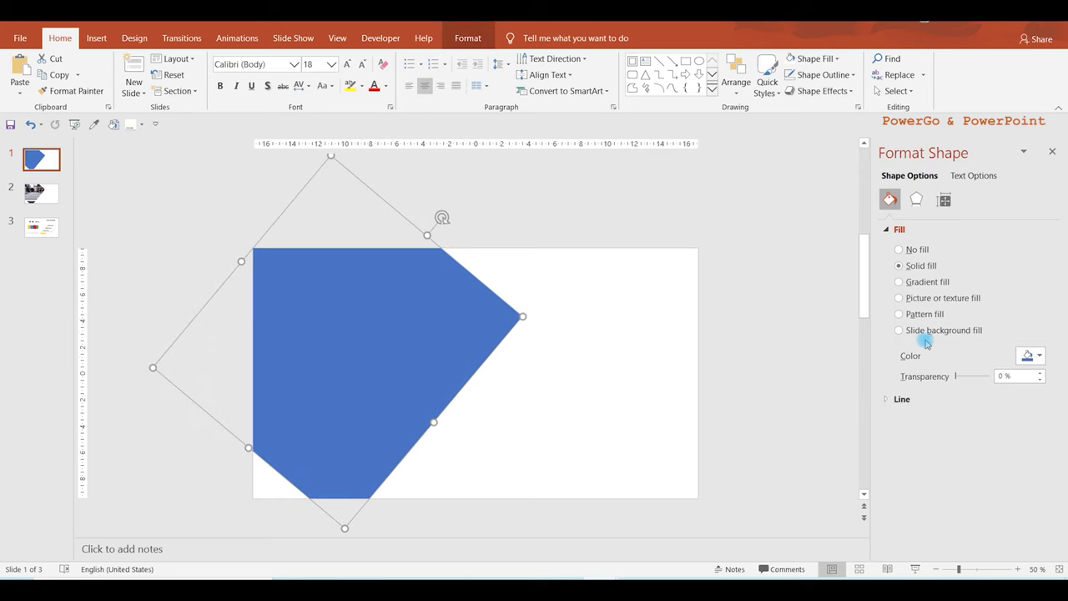
click(1027, 356)
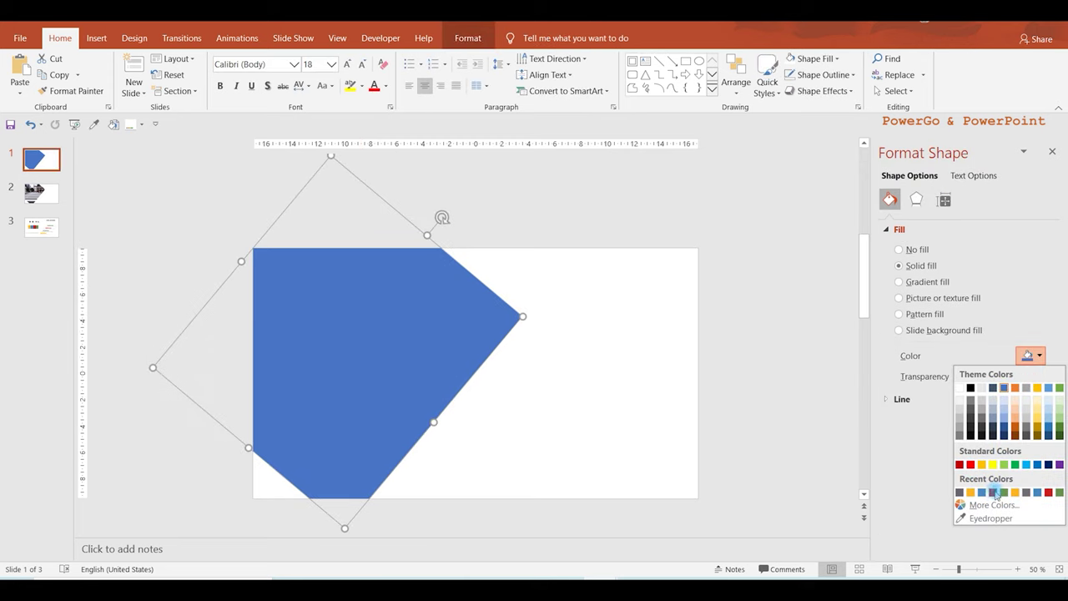
click(971, 493)
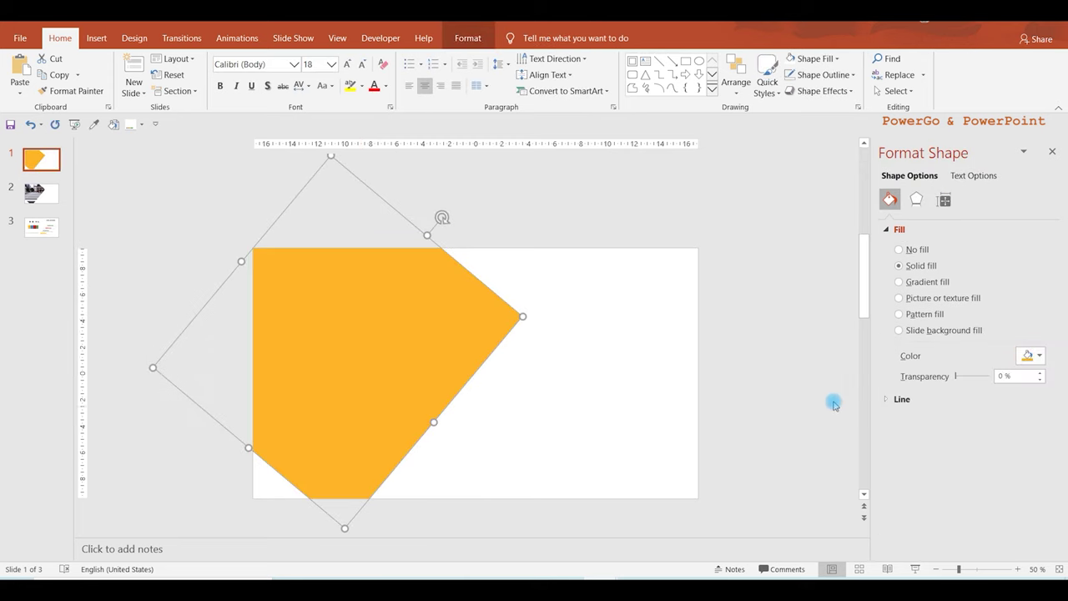
drag(955, 376, 981, 380)
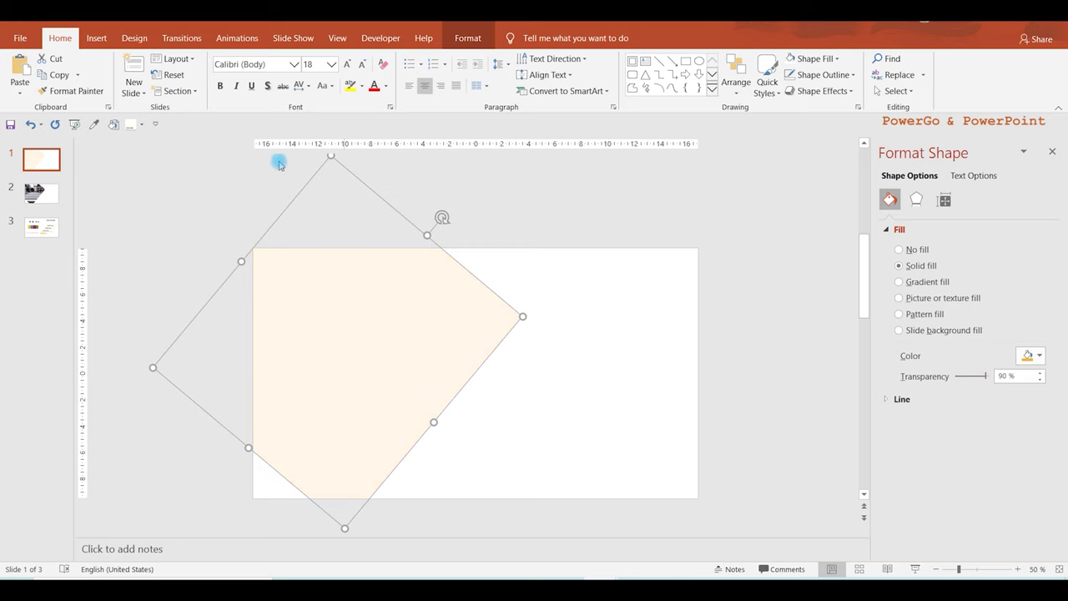
- Copy the rotated shape from slide 1 and paste it over slide 2's crosswalk photo
right_click(326, 320)
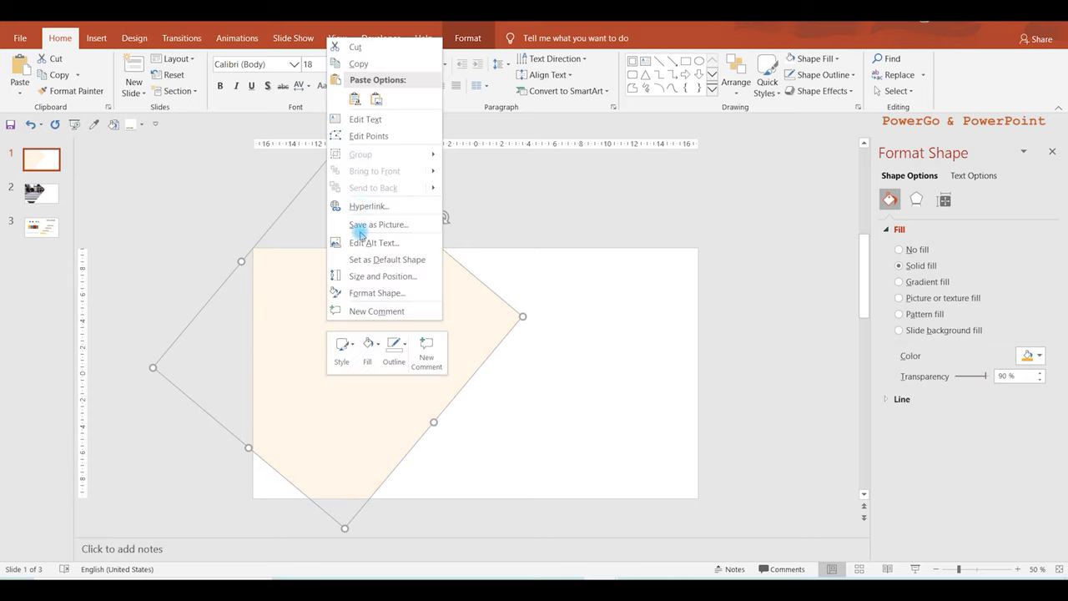
click(350, 64)
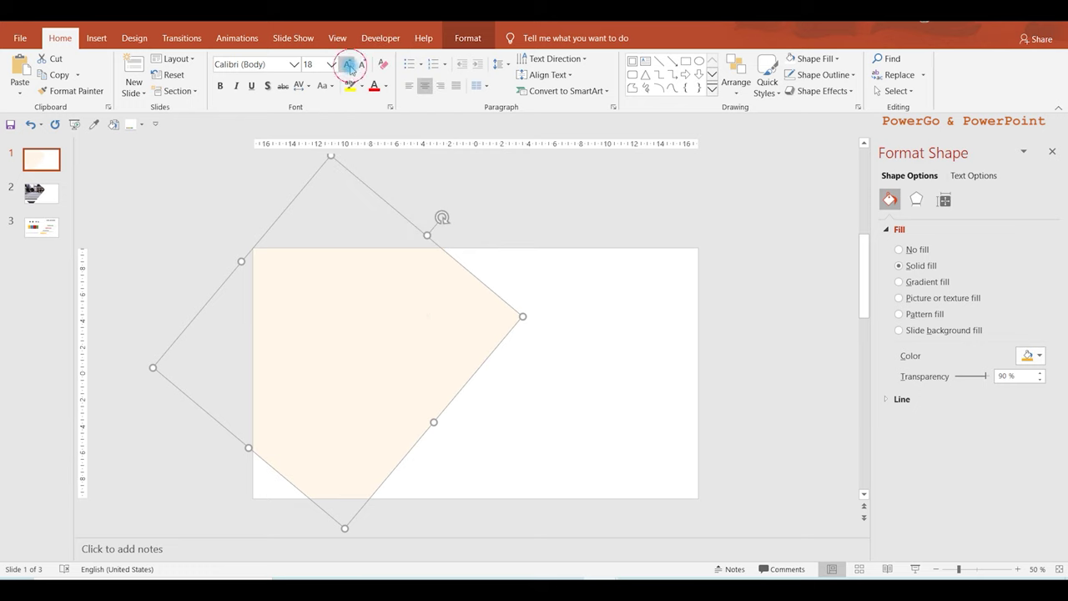
click(32, 194)
click(364, 262)
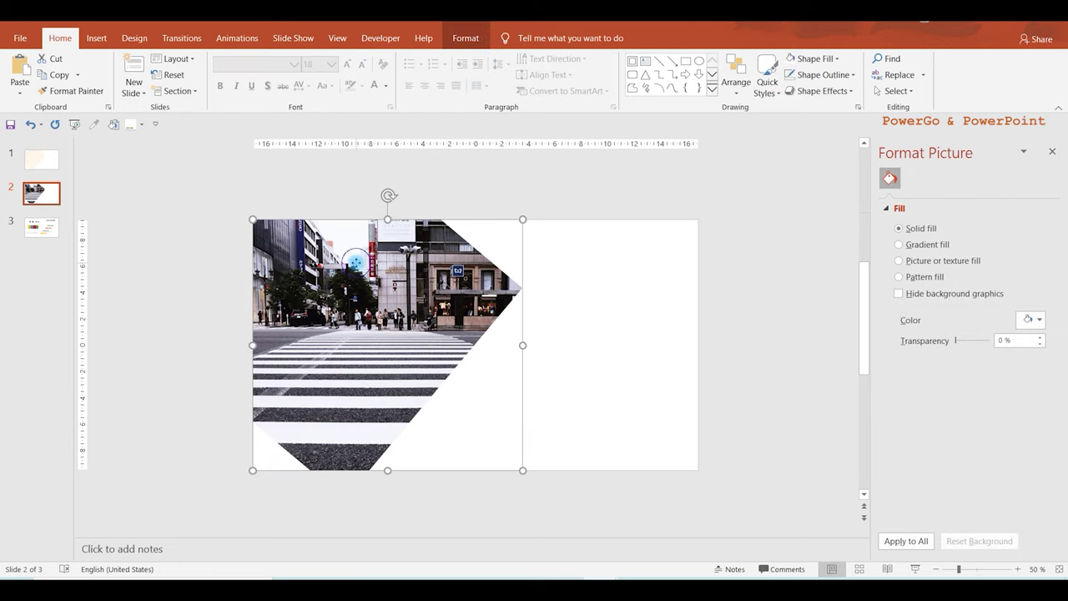
right_click(358, 263)
click(386, 325)
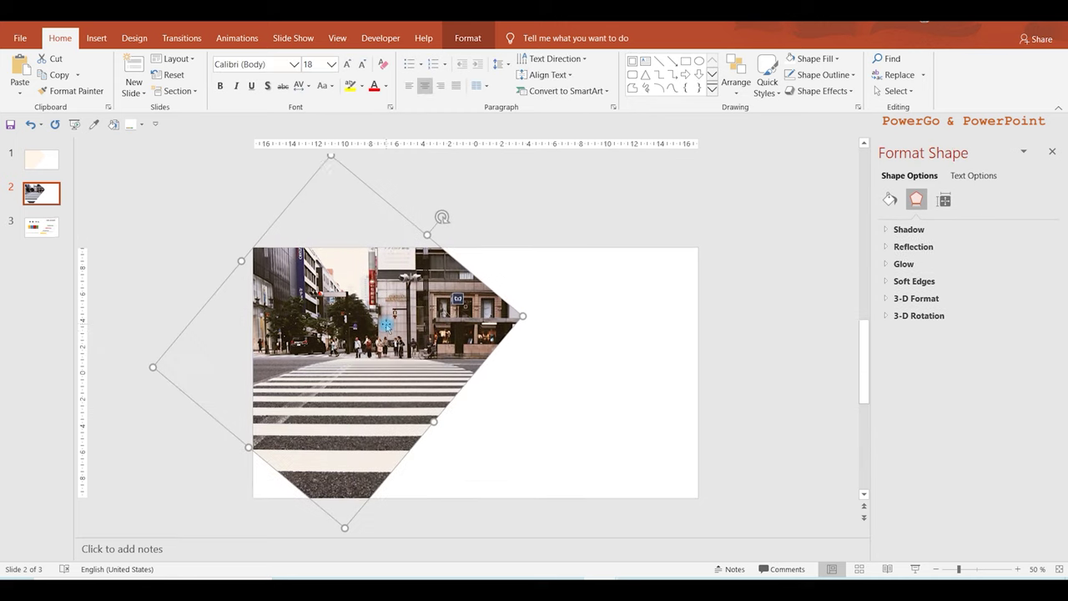
click(529, 212)
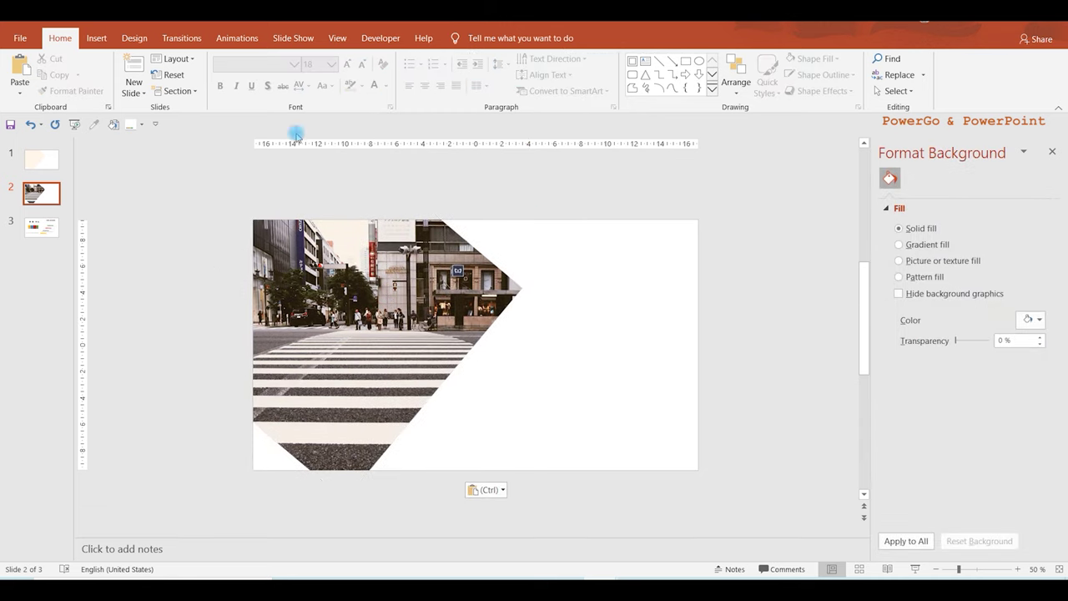
click(96, 38)
- Draw a Frame shape over the right side of slide 2 and make its border much thinner
click(217, 73)
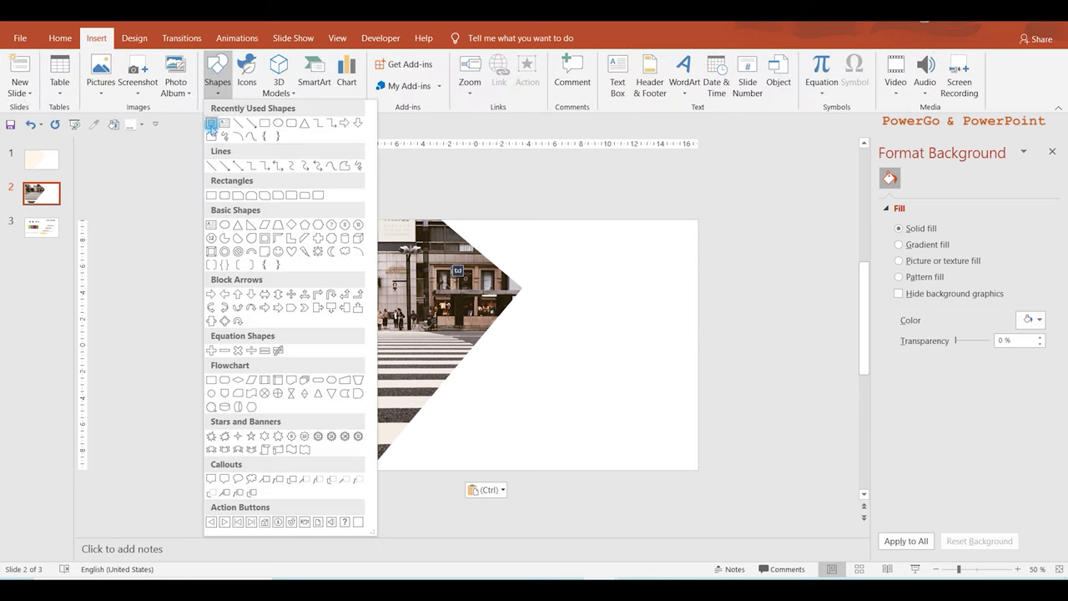
click(211, 123)
mouse_move(559, 210)
mouse_down()
mouse_move(759, 494)
mouse_move(774, 499)
mouse_up()
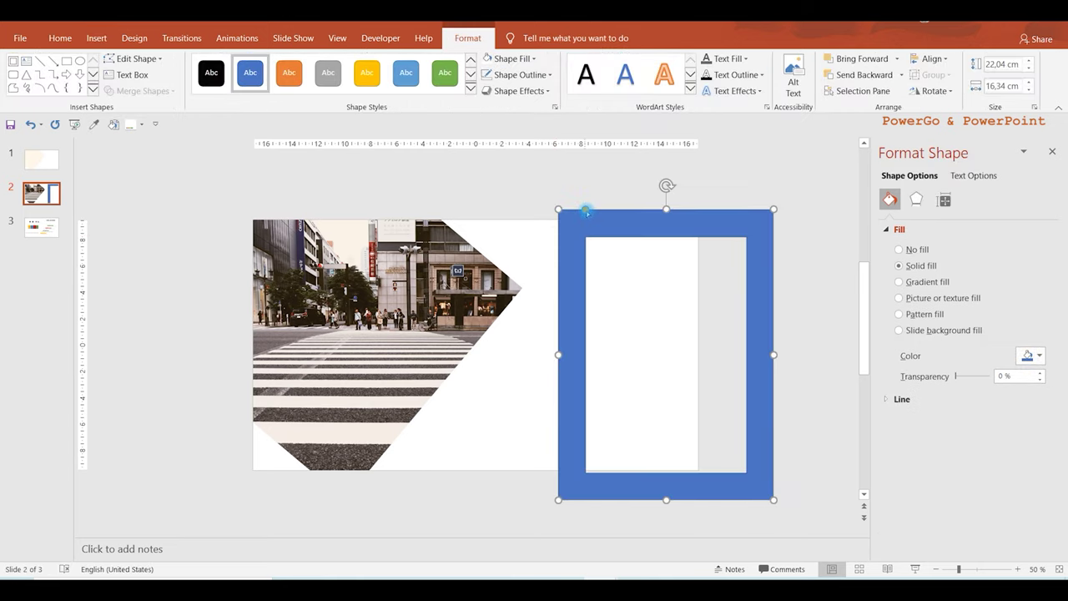
drag(586, 212, 563, 207)
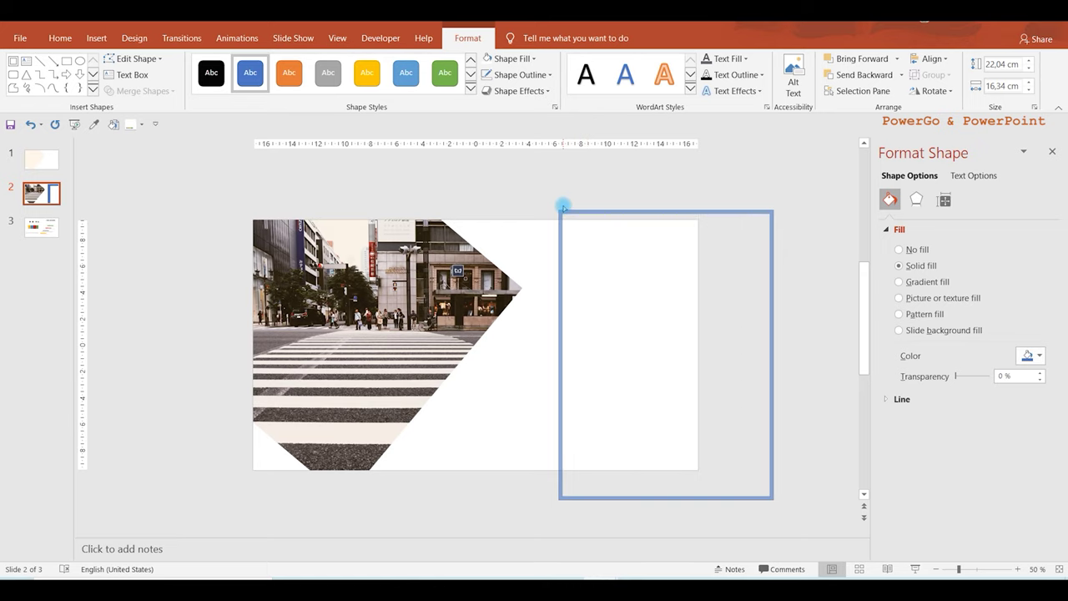
drag(563, 207, 560, 208)
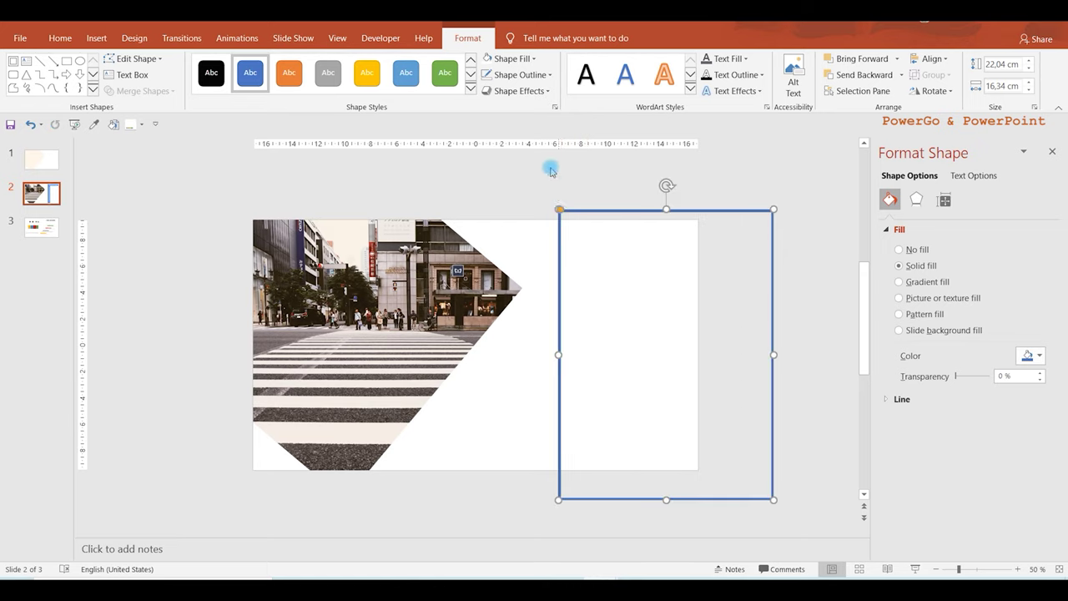
- Remove the frame's outline and fill it with a grey theme colour
click(501, 78)
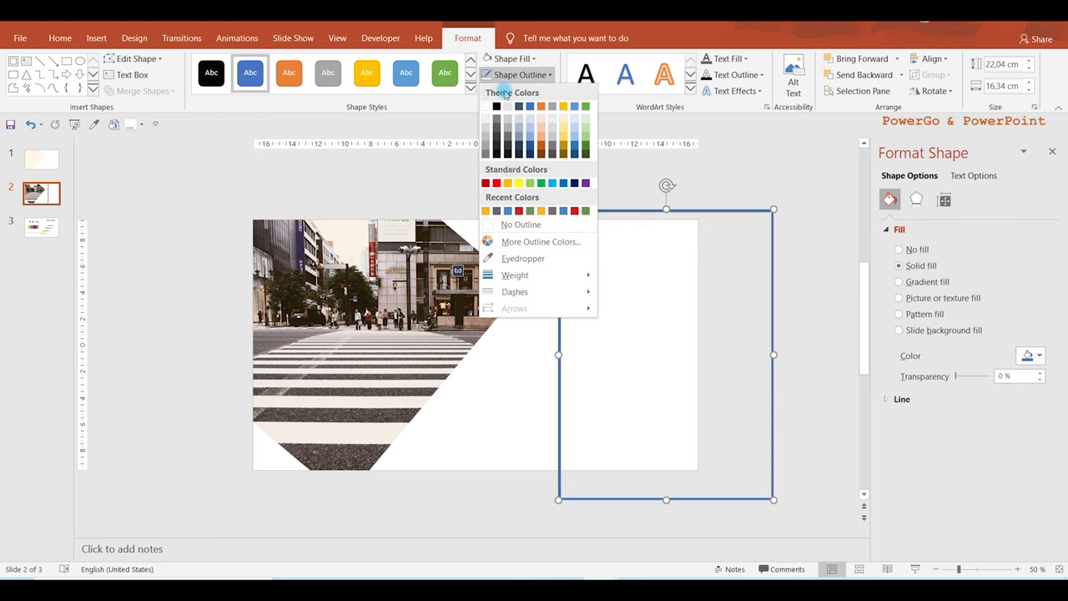
click(522, 226)
click(511, 59)
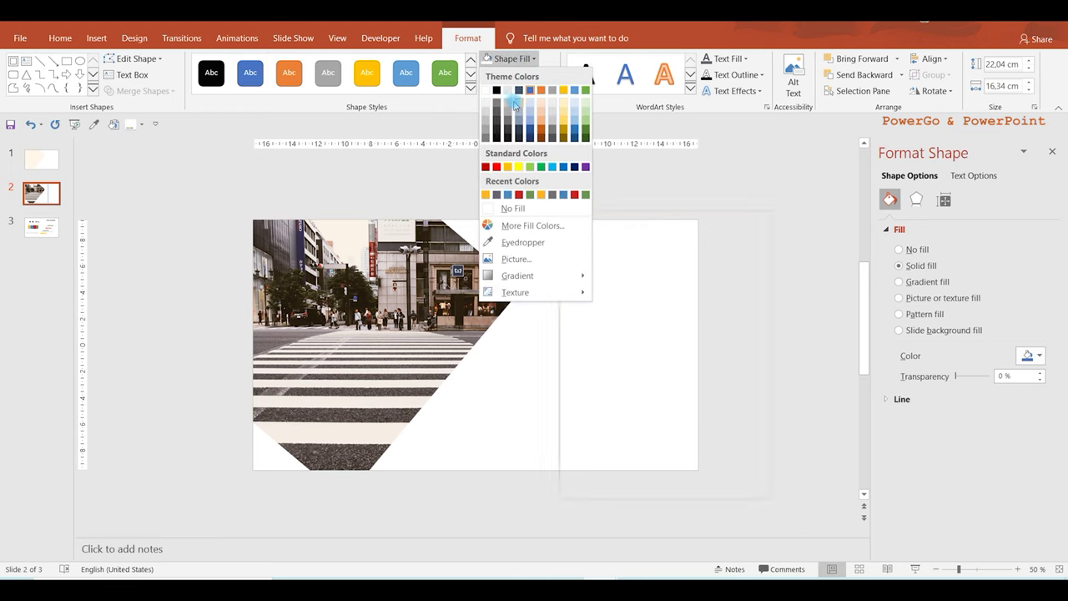
click(507, 107)
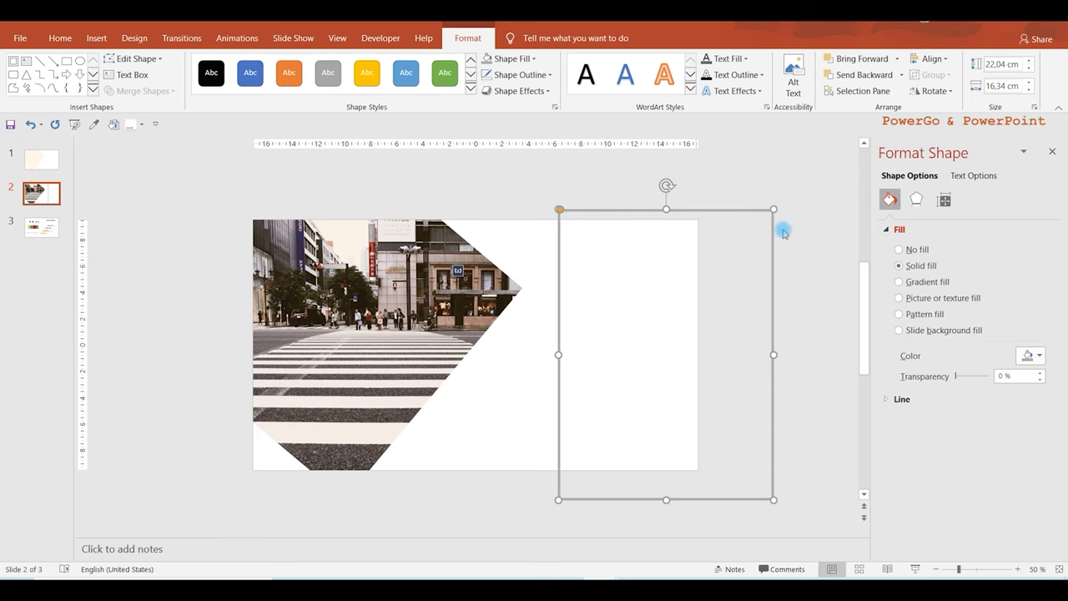
- Rotate the frame 40°, move it over the photo, and shorten it to 20.88 cm high
click(945, 203)
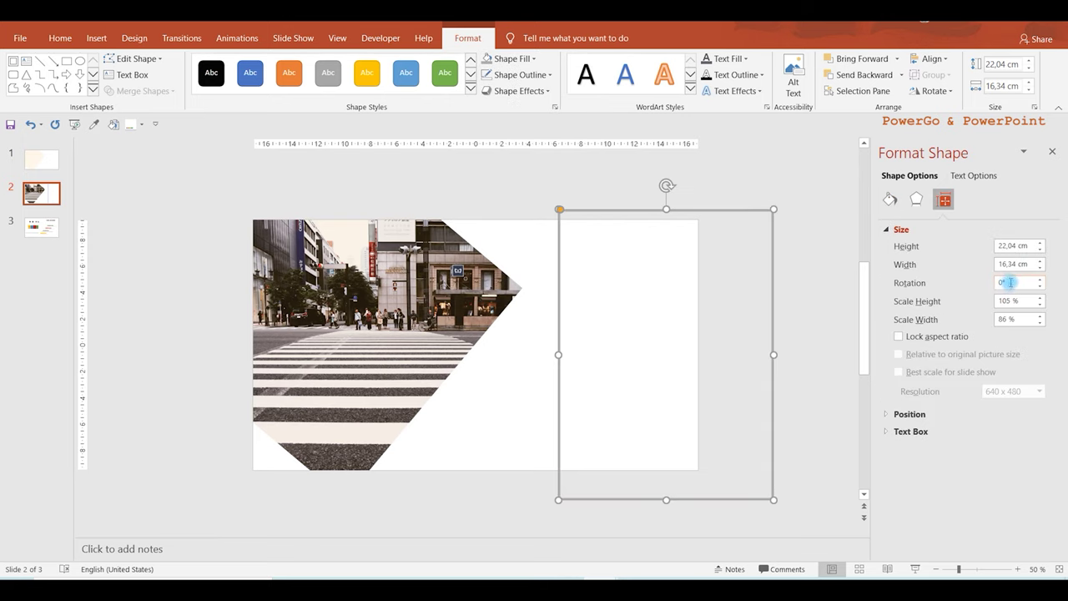
click(1003, 282)
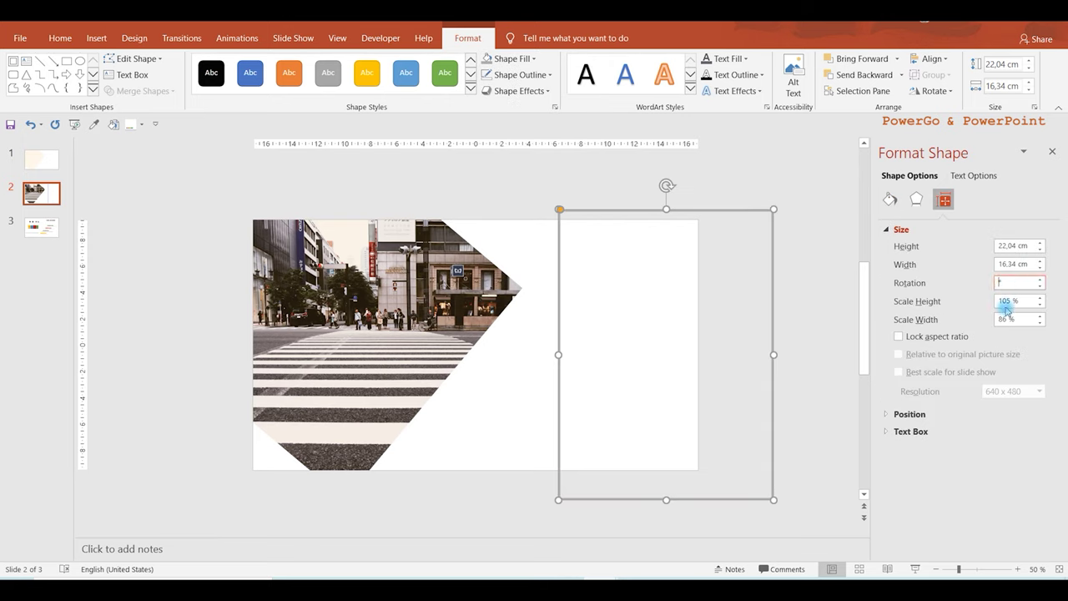
text(40)
key(Return)
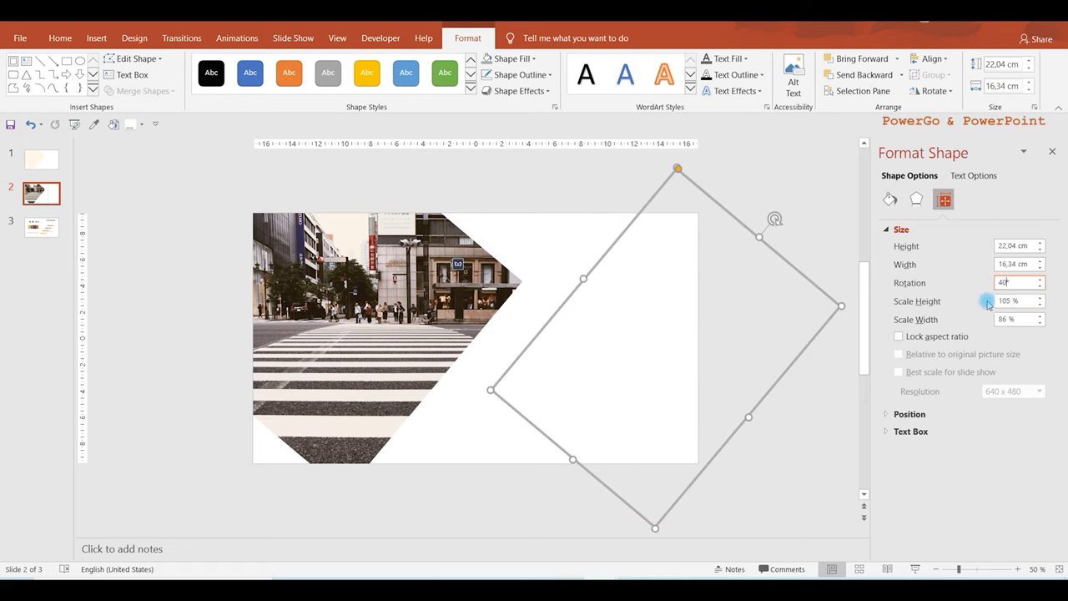
drag(801, 355, 494, 330)
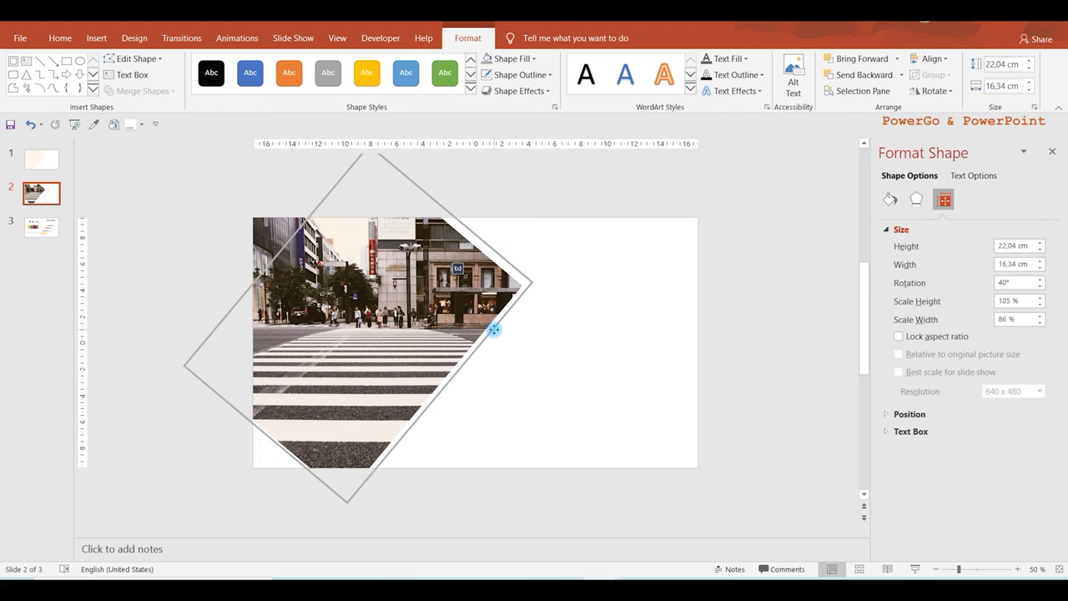
drag(494, 330, 494, 347)
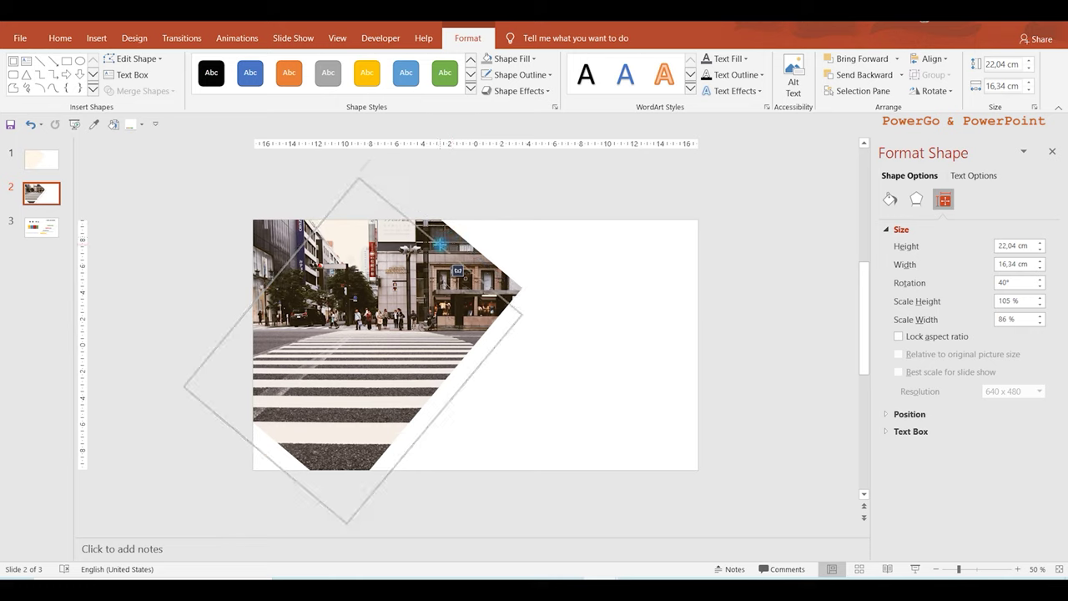
drag(440, 244, 441, 245)
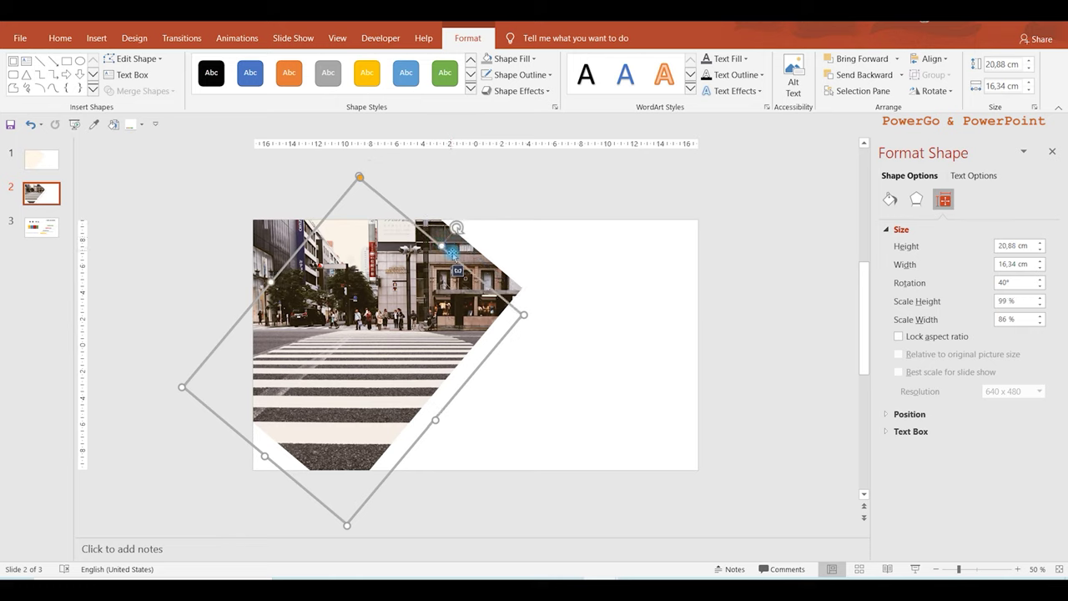
click(589, 189)
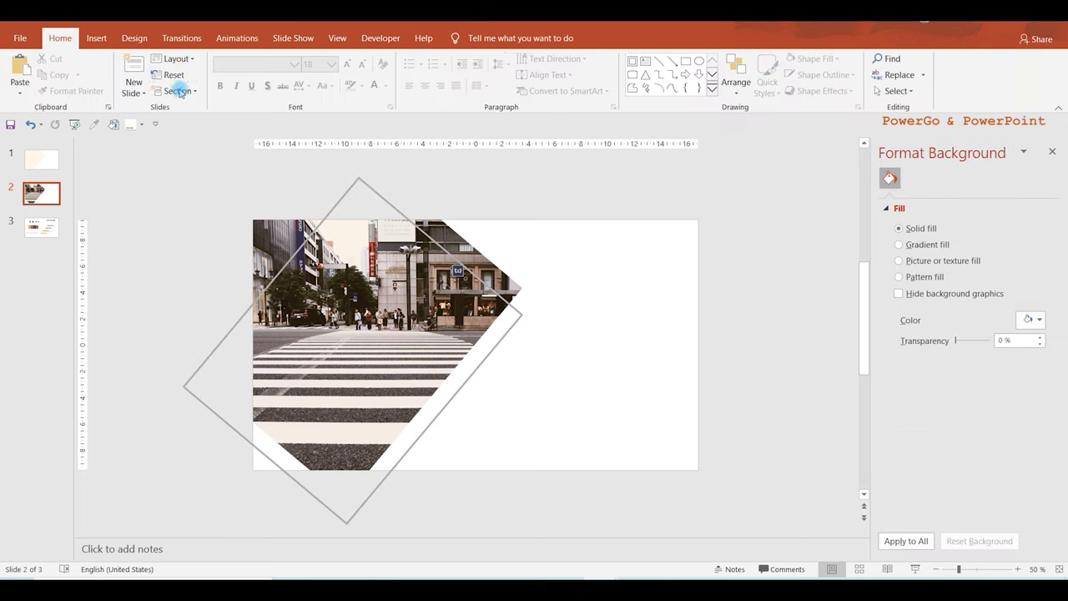
- Draw blue rectangles along the photo's top and left edges
click(96, 38)
click(217, 73)
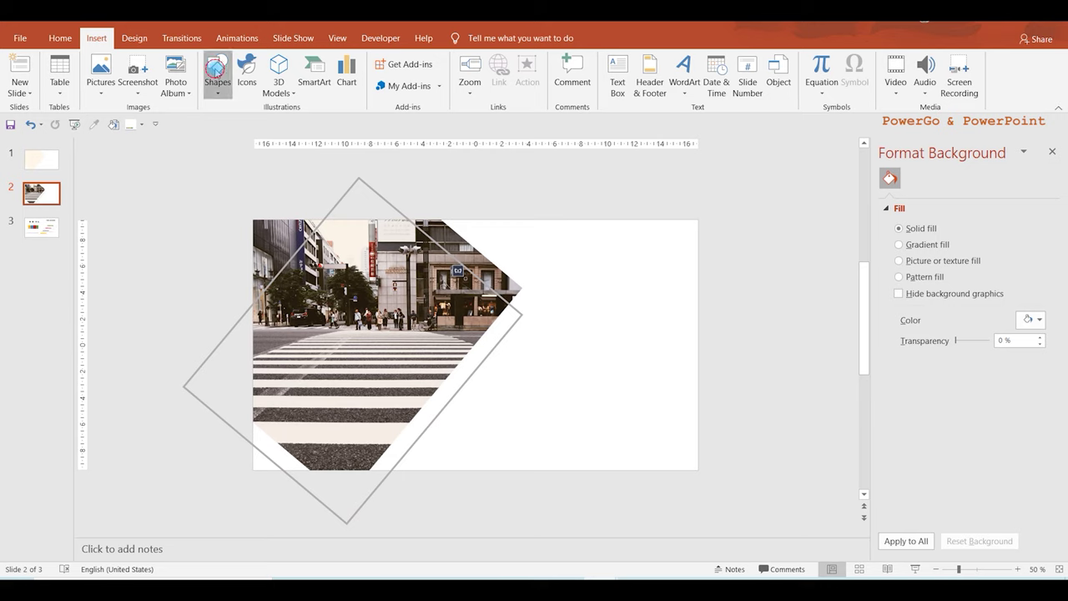
click(263, 123)
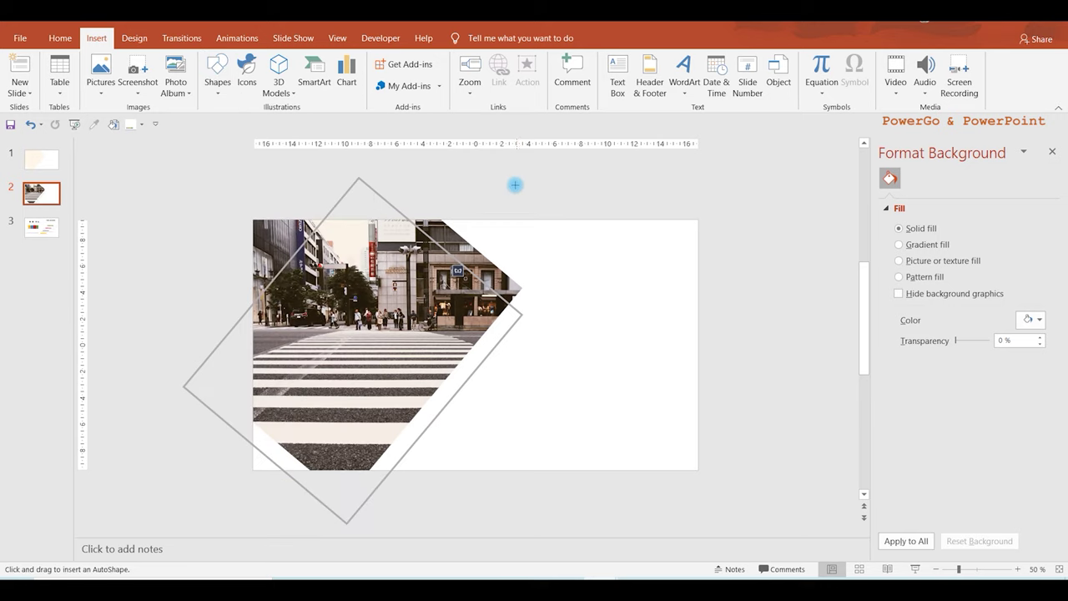
mouse_move(515, 185)
mouse_down()
mouse_move(739, 234)
mouse_move(509, 201)
mouse_move(466, 209)
mouse_up()
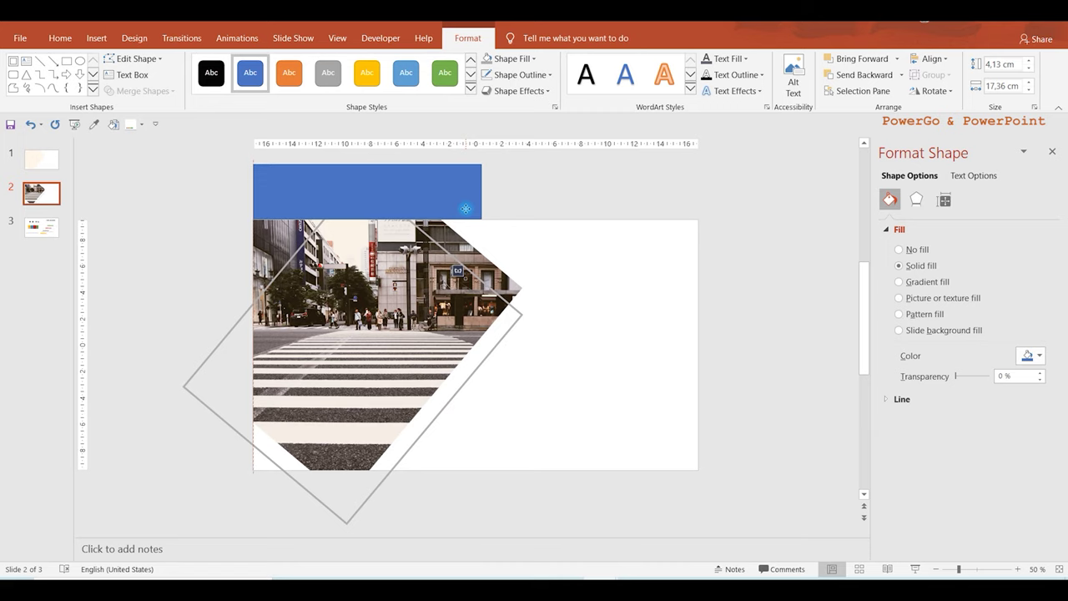
mouse_move(466, 208)
mouse_down()
mouse_move(451, 505)
mouse_move(228, 309)
mouse_move(250, 353)
mouse_up()
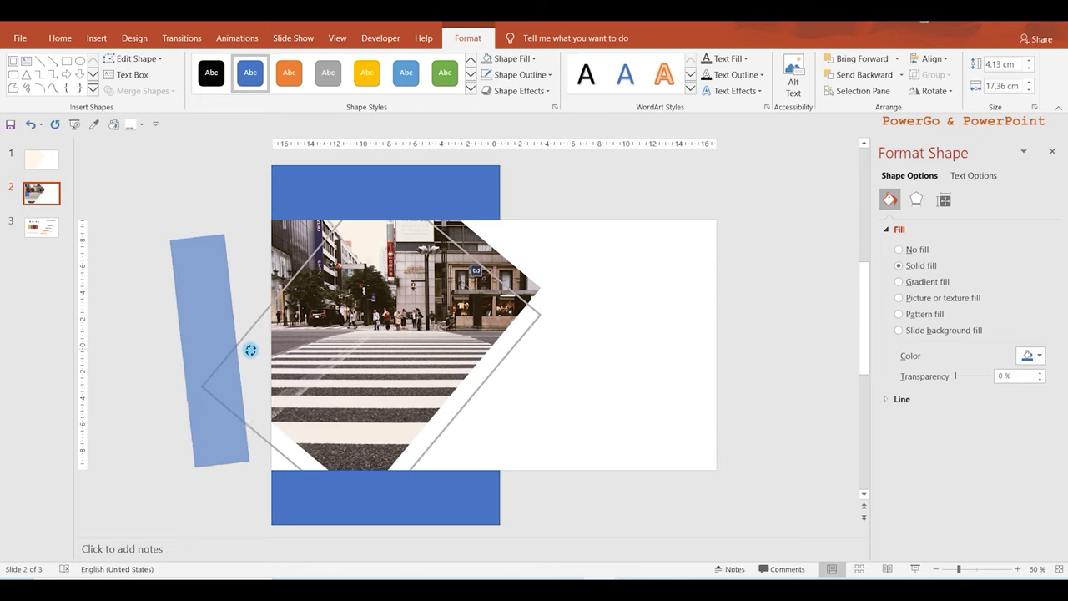
mouse_move(179, 333)
mouse_down()
mouse_move(213, 341)
mouse_move(172, 356)
mouse_up()
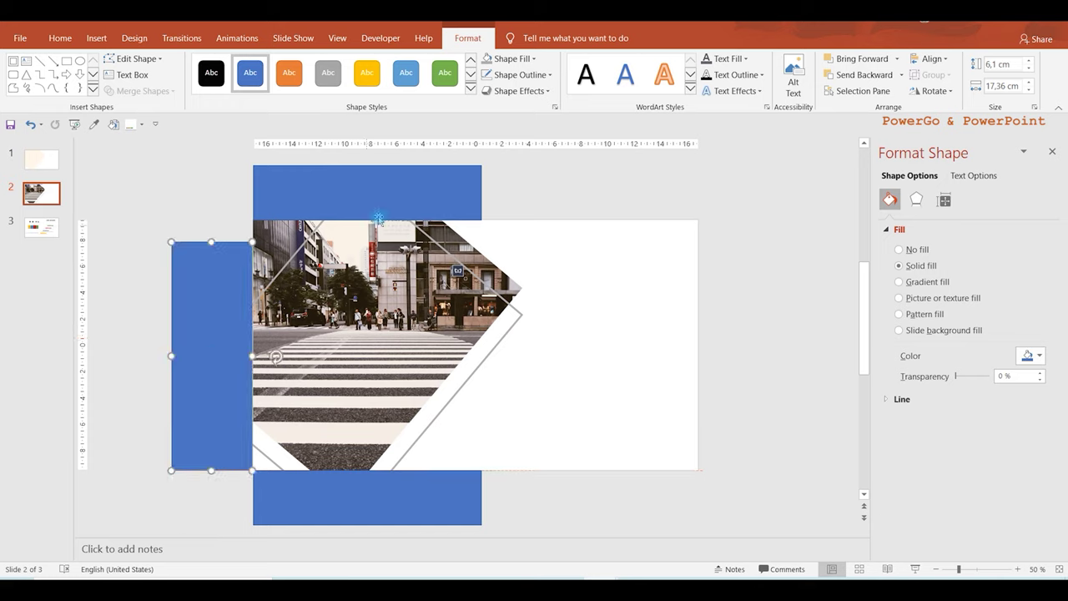
- Select the rotated frame plus the blue rectangles and subtract the rectangles with Merge Shapes
click(506, 325)
shift+click(451, 196)
shift+click(241, 246)
shift+click(209, 274)
shift+click(404, 514)
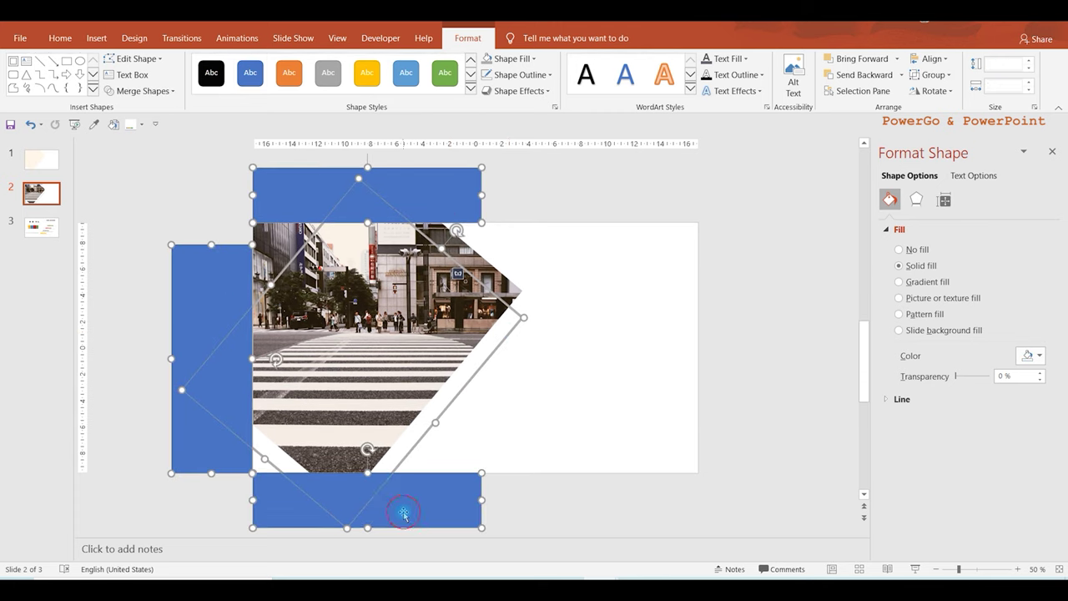
click(142, 91)
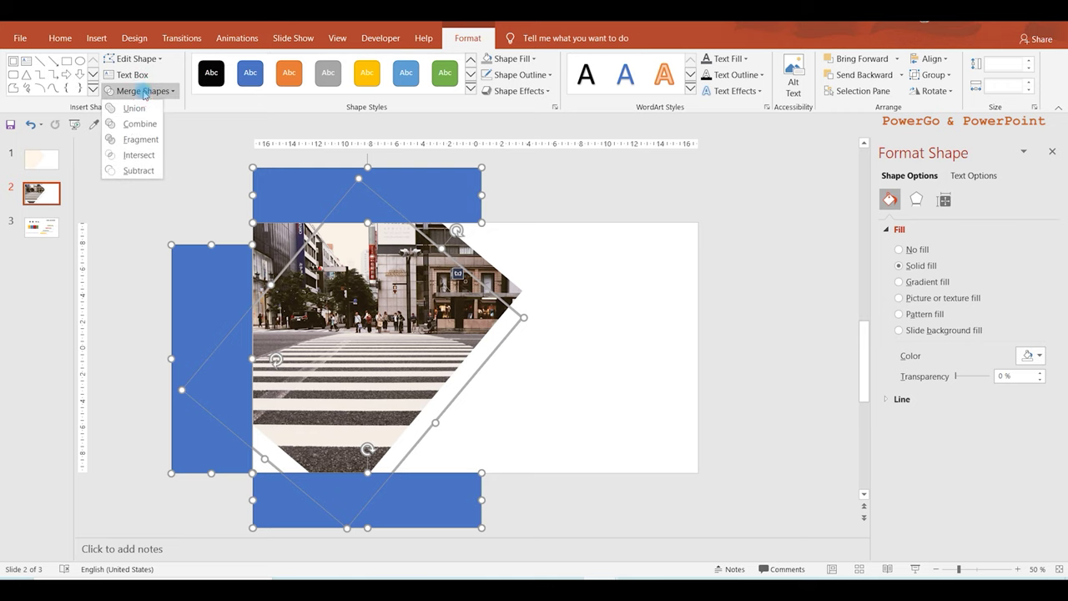
click(129, 171)
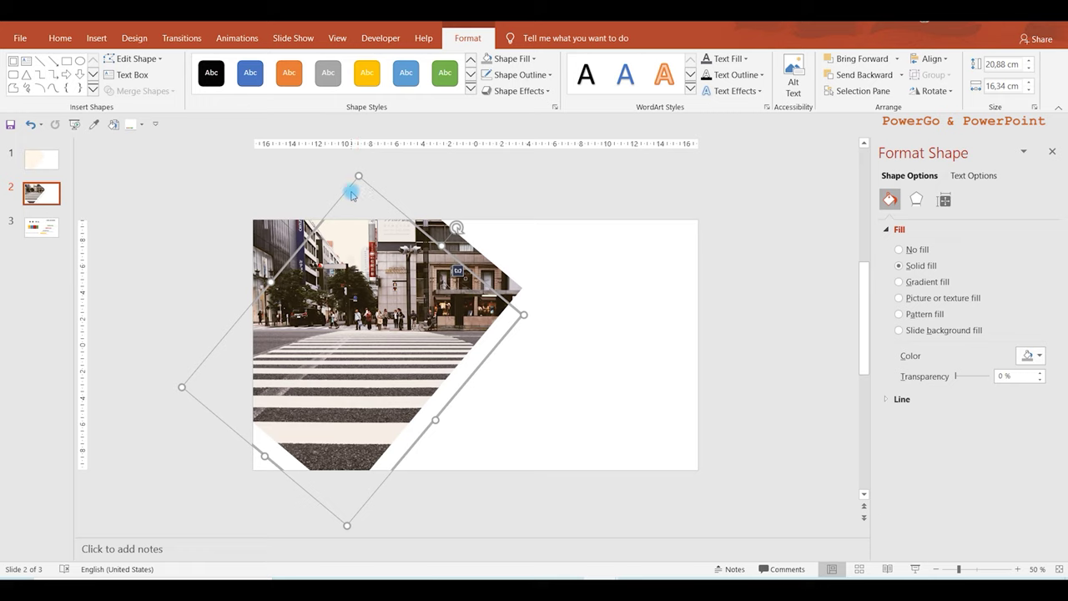
- Undo the last four changes and deselect the photo diamond
key(Up)
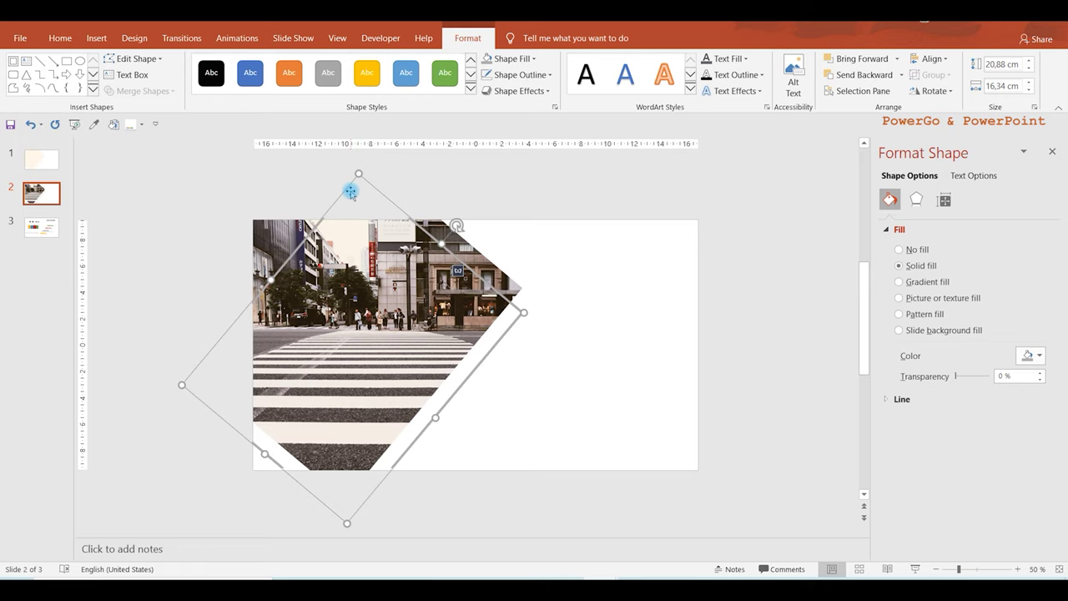
key(Up)
key(Up)
key(Up)
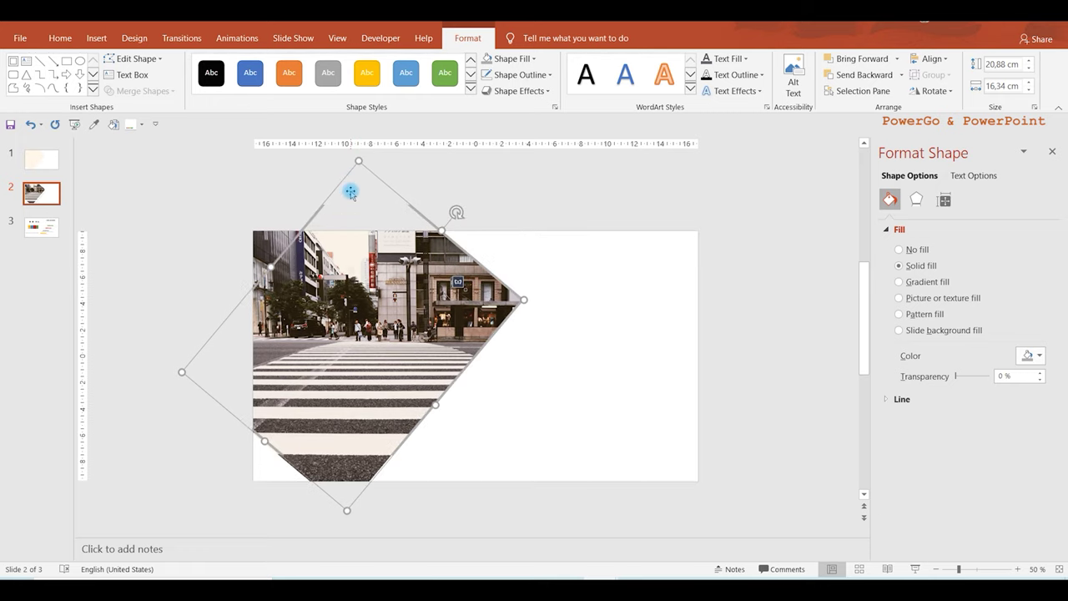
key(Up)
key(Up)
key(Up)
key(Up)
key(Up)
key(Up)
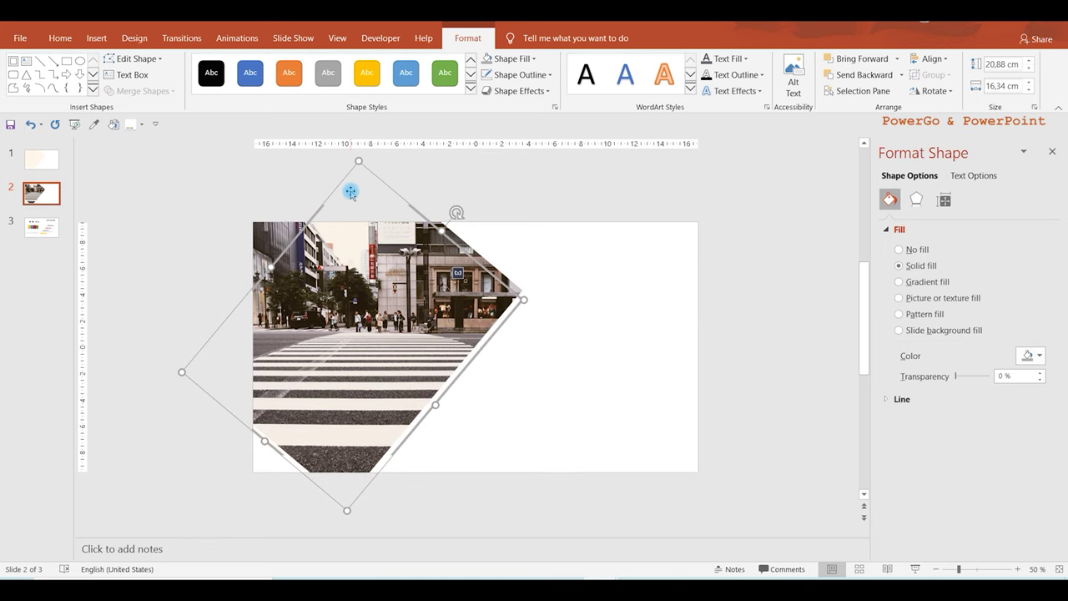
key(Up)
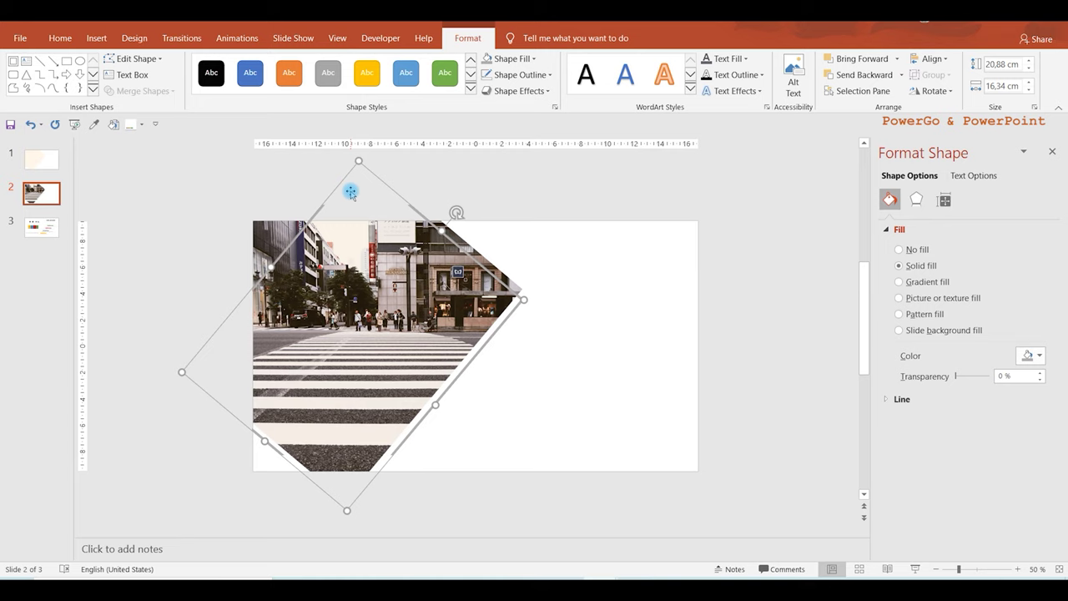
click(424, 173)
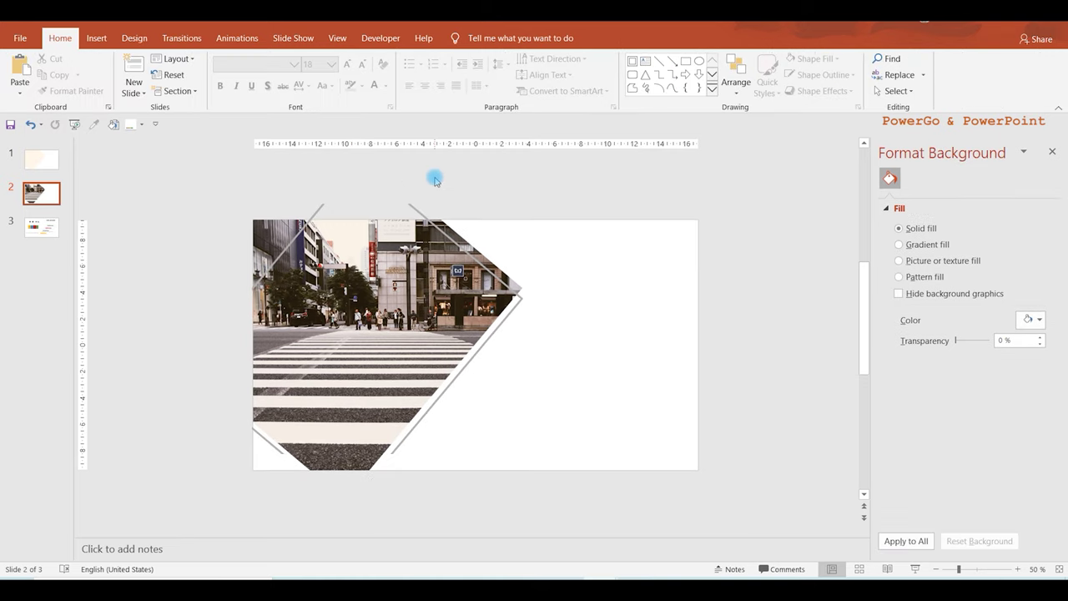
- Draw a rectangle over the diamond's overhang above the slide and subtract it from the photo shape
click(96, 37)
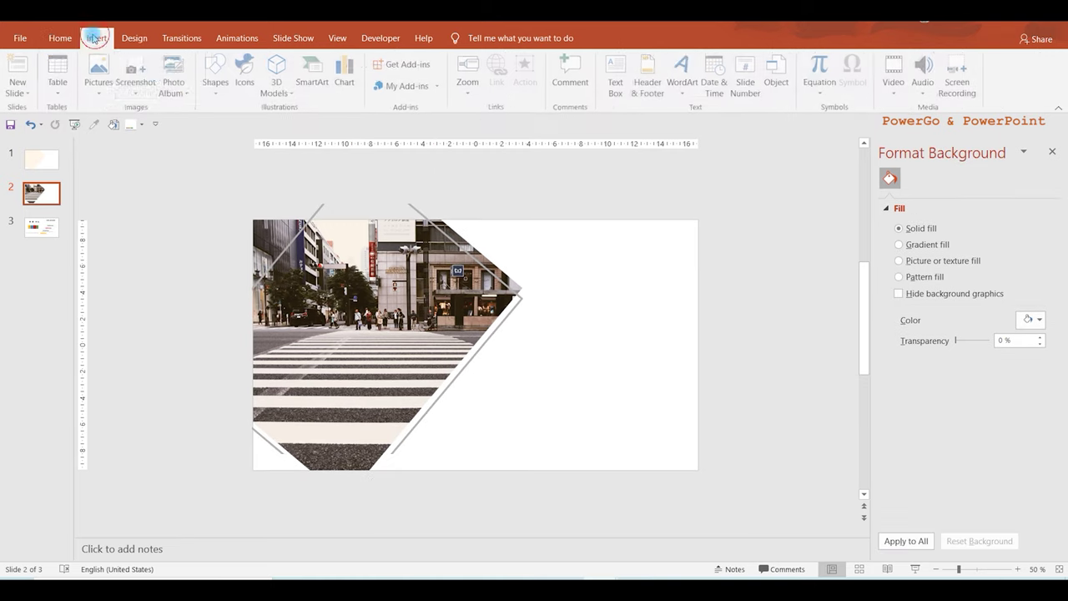
click(216, 71)
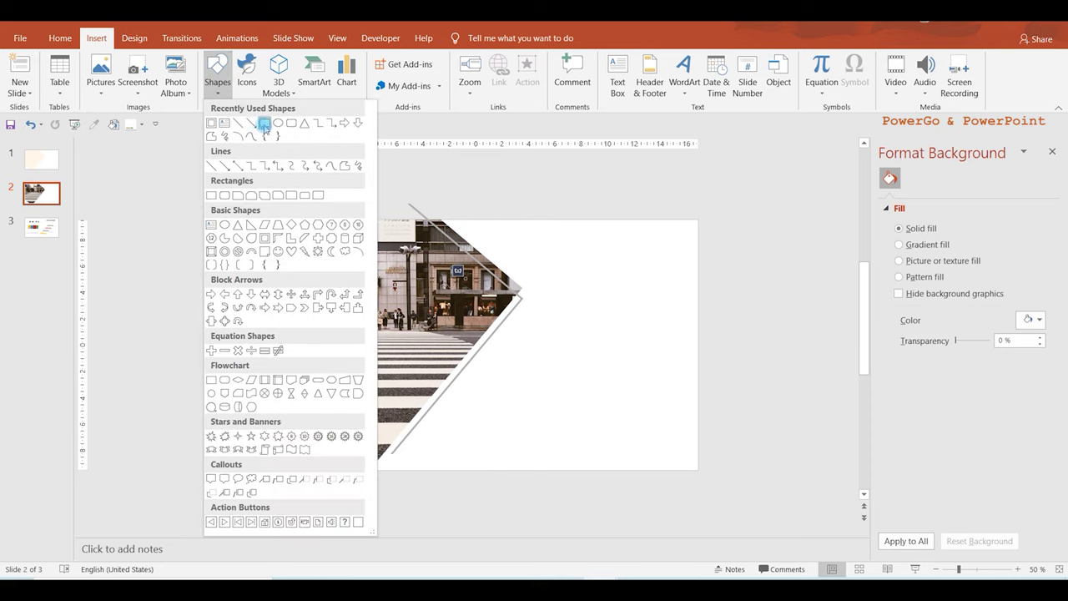
click(252, 117)
drag(258, 185, 491, 220)
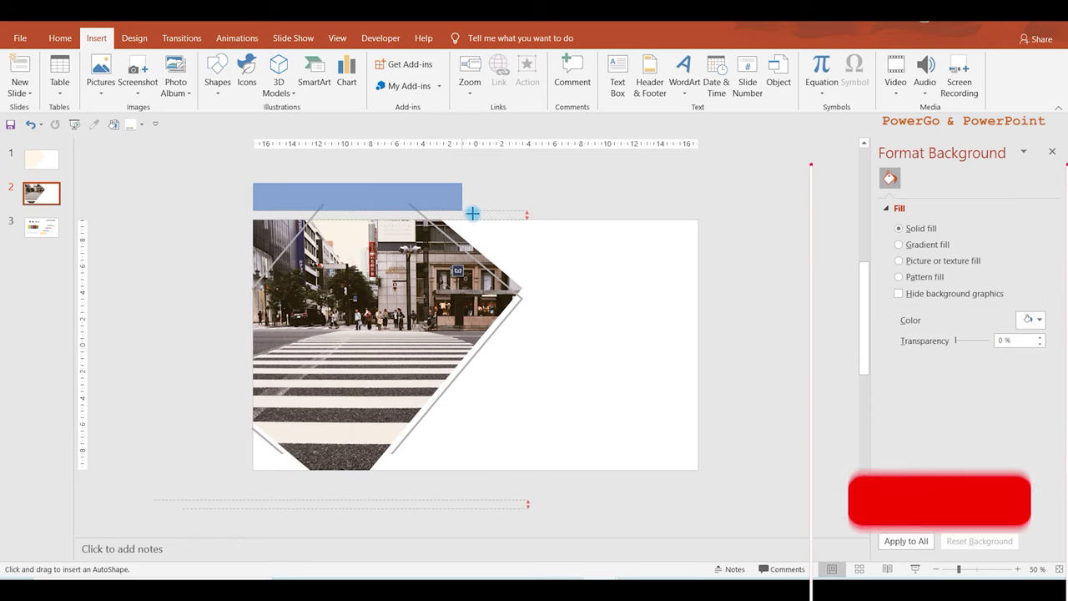
click(514, 311)
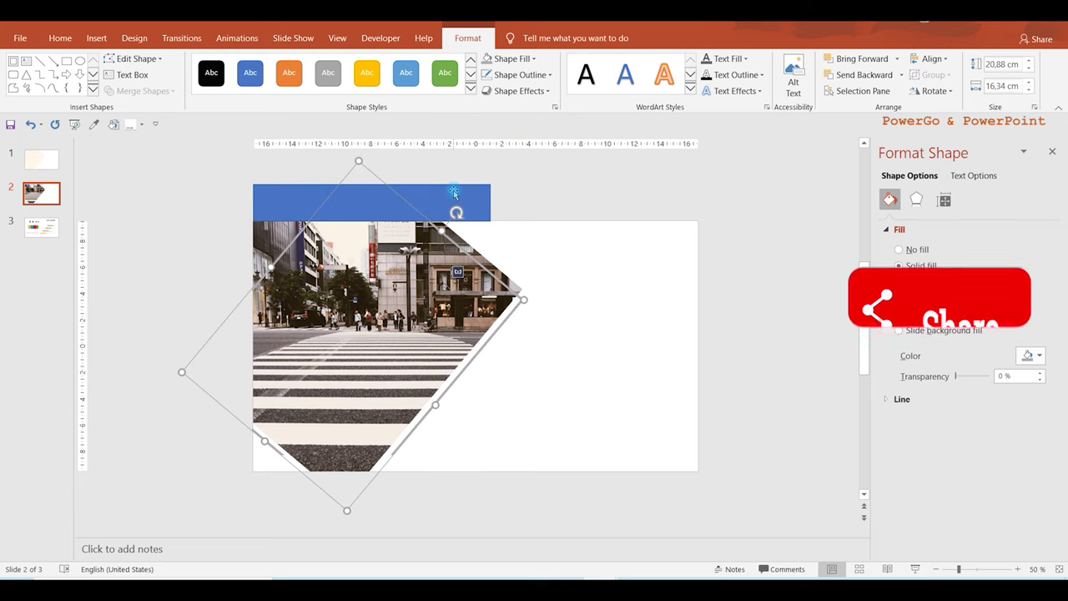
shift+click(450, 200)
click(131, 91)
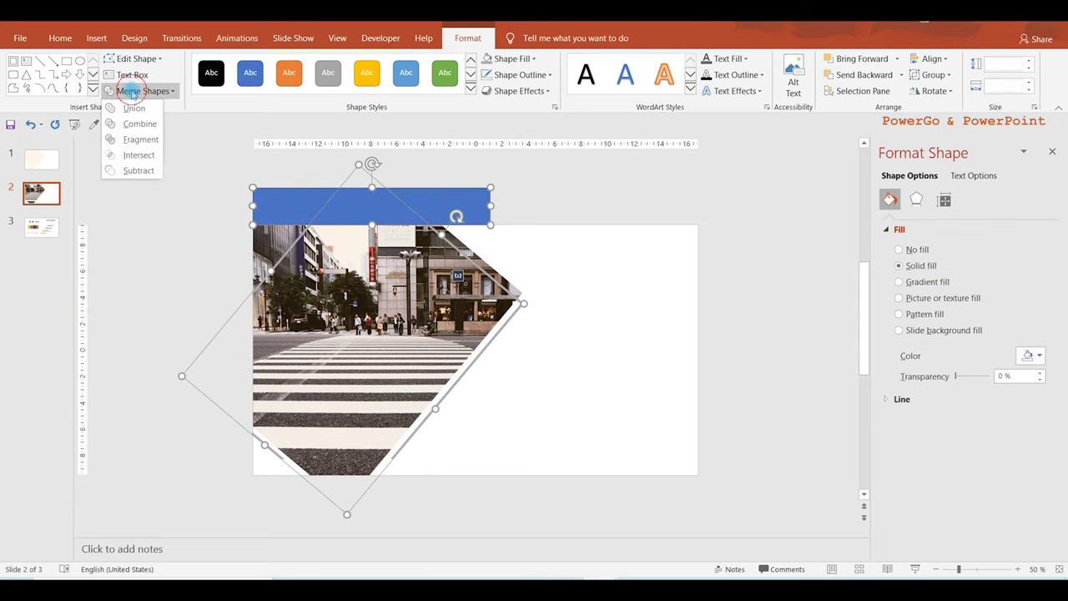
click(134, 171)
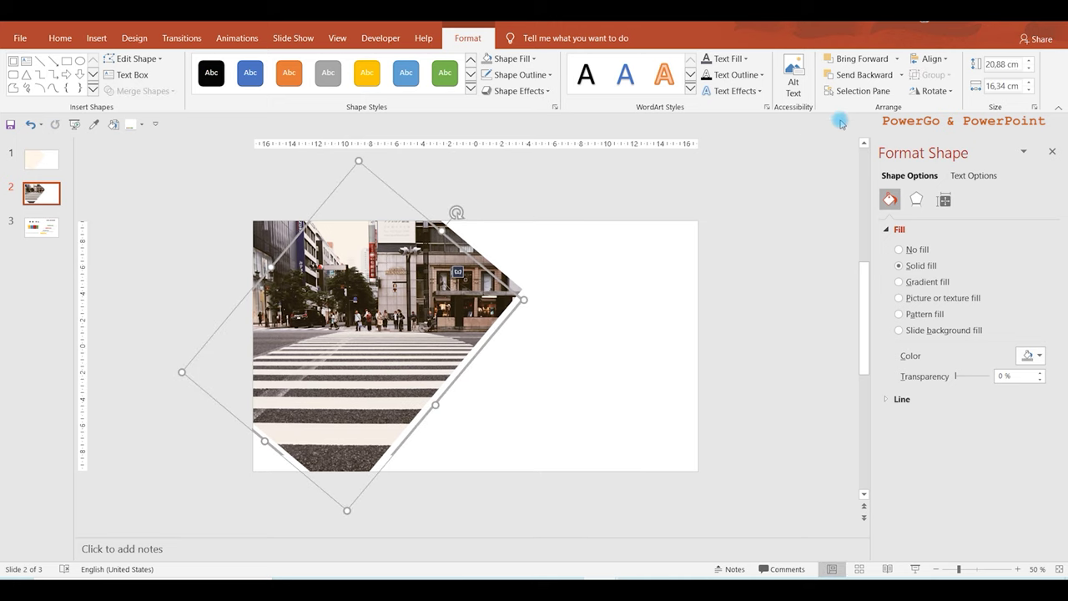
- Send the photo shape to the back
click(904, 75)
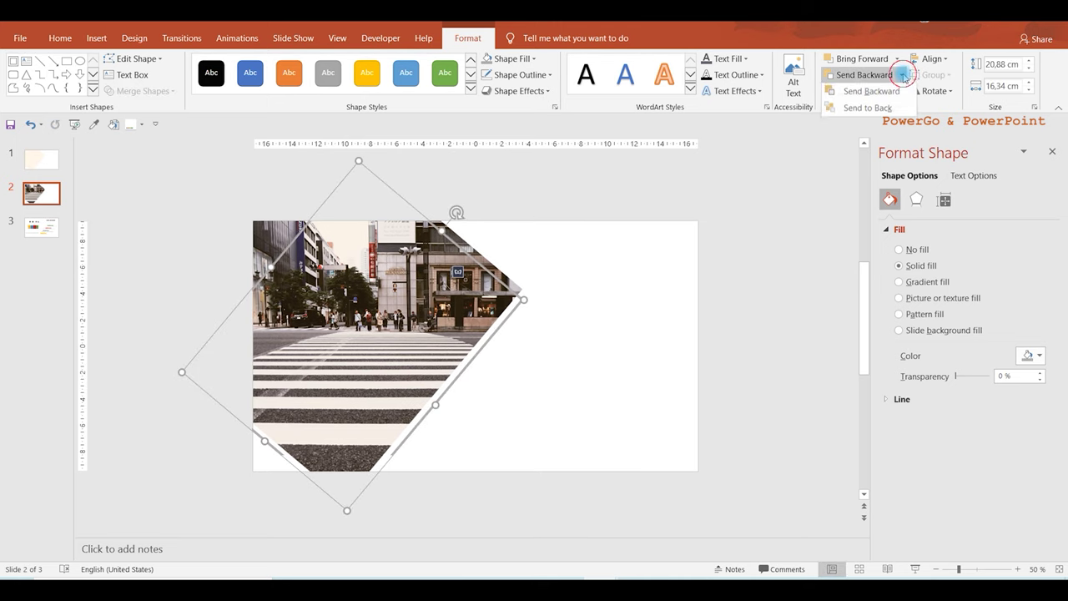
click(887, 111)
click(539, 182)
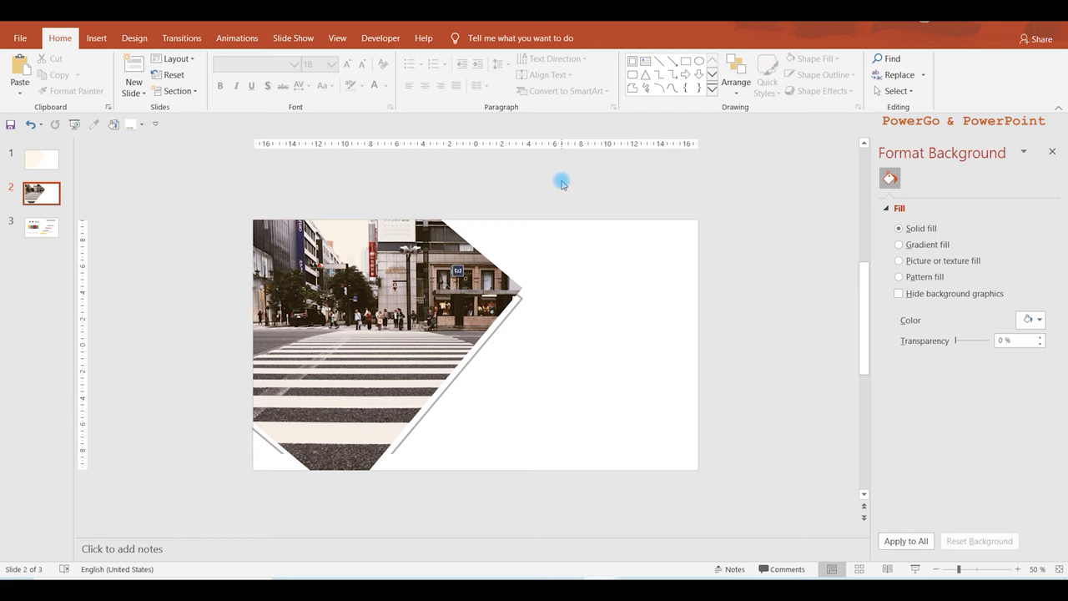
- Draw a small rectangle to the right of the photo and remove its outline
click(478, 352)
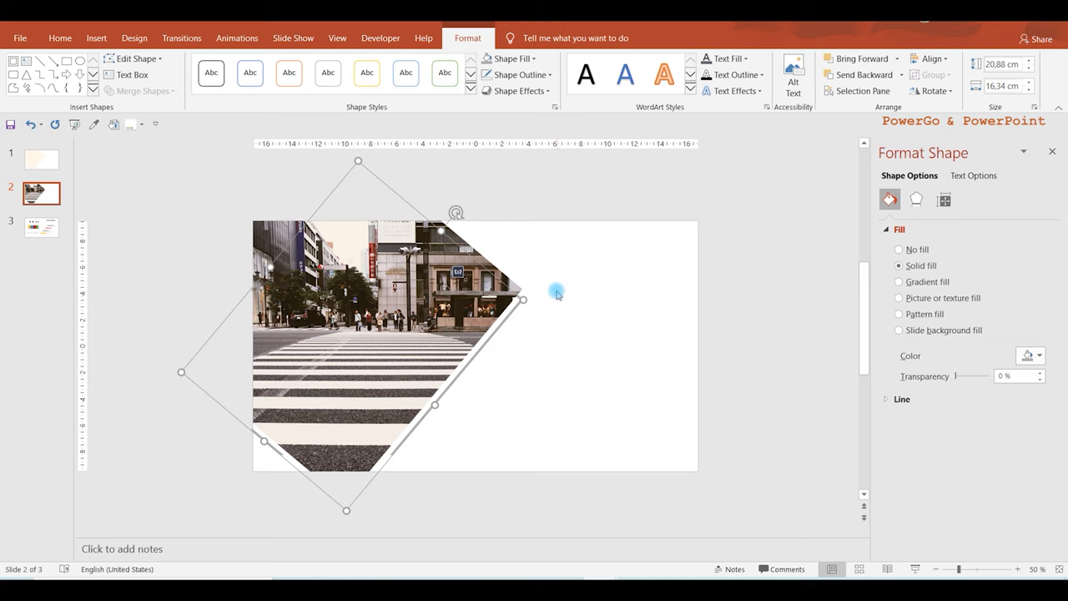
click(565, 208)
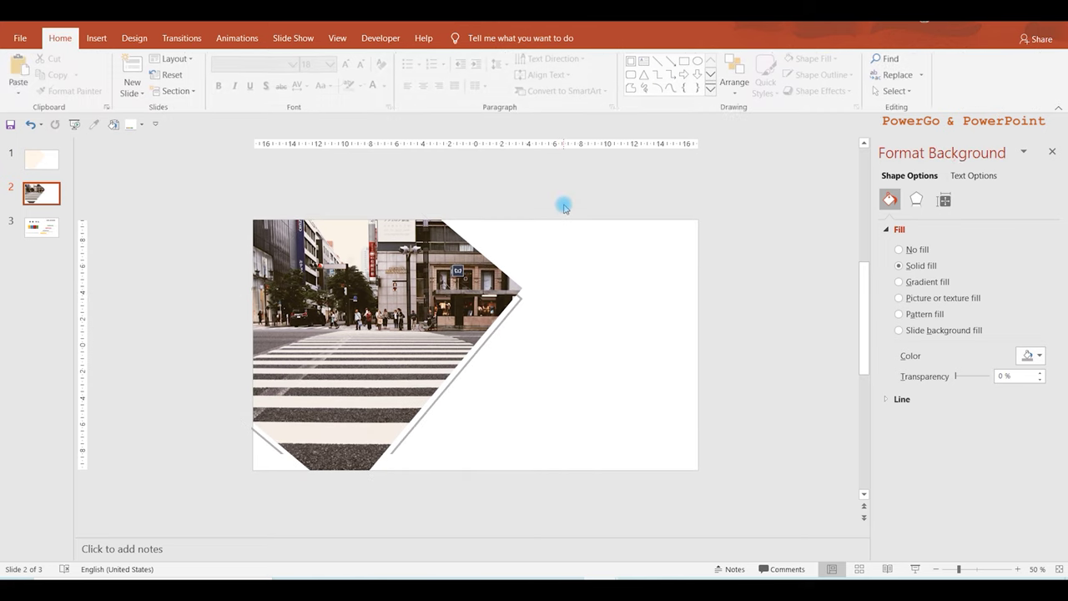
click(96, 37)
click(217, 73)
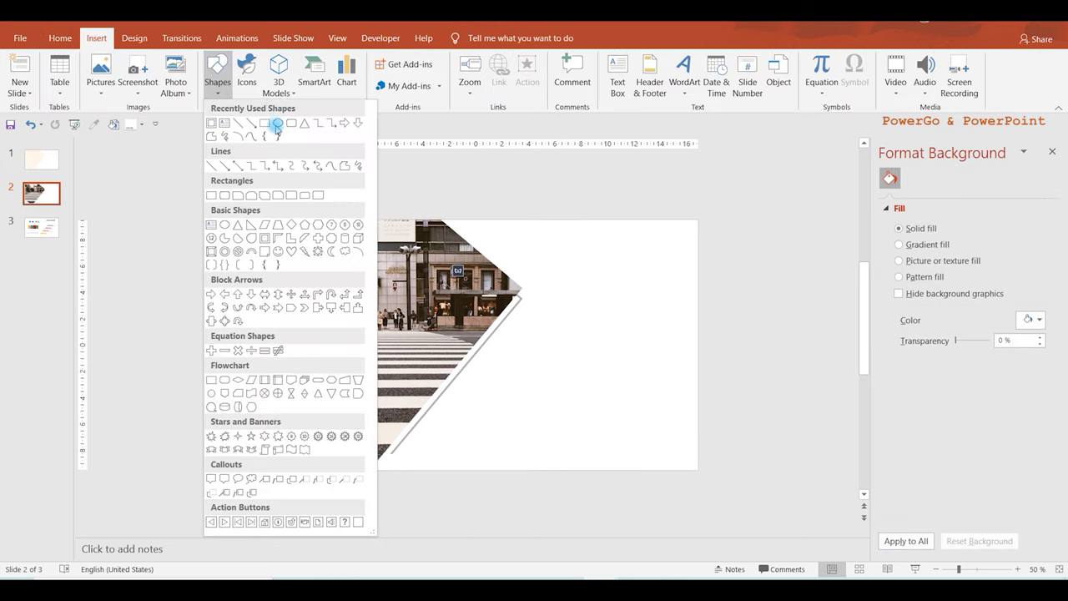
click(264, 124)
drag(565, 268, 606, 312)
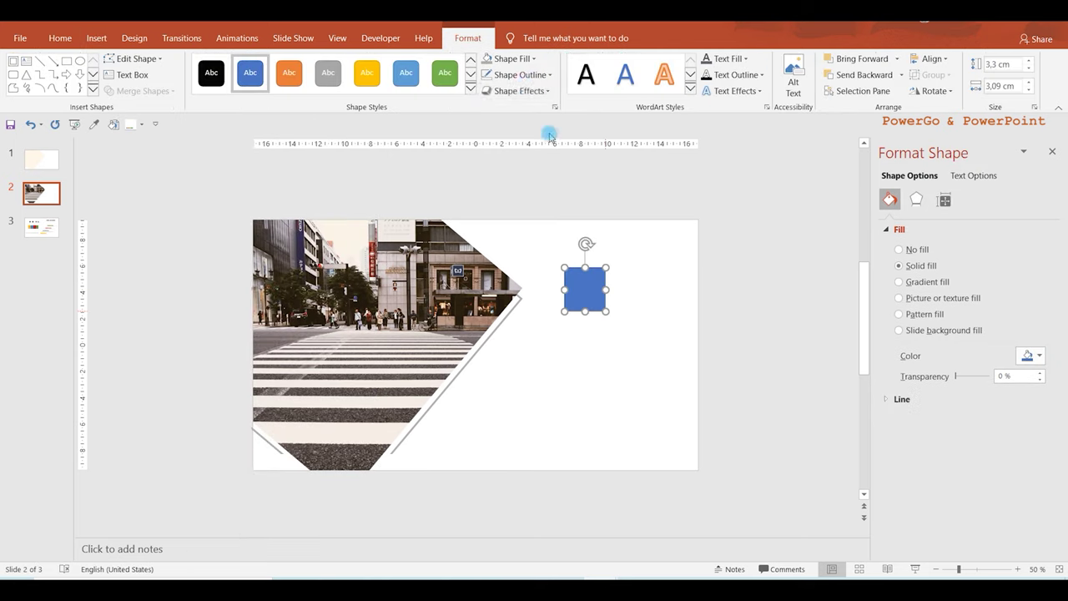
click(518, 74)
click(521, 225)
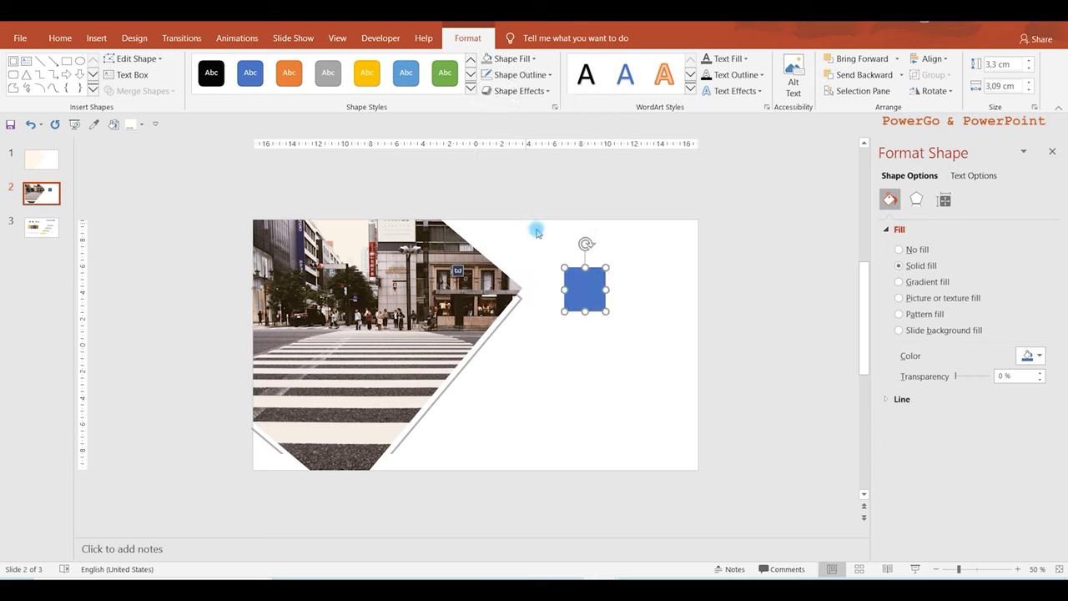
- Resize the rectangle to 3 cm high and 2.6 cm wide
click(944, 199)
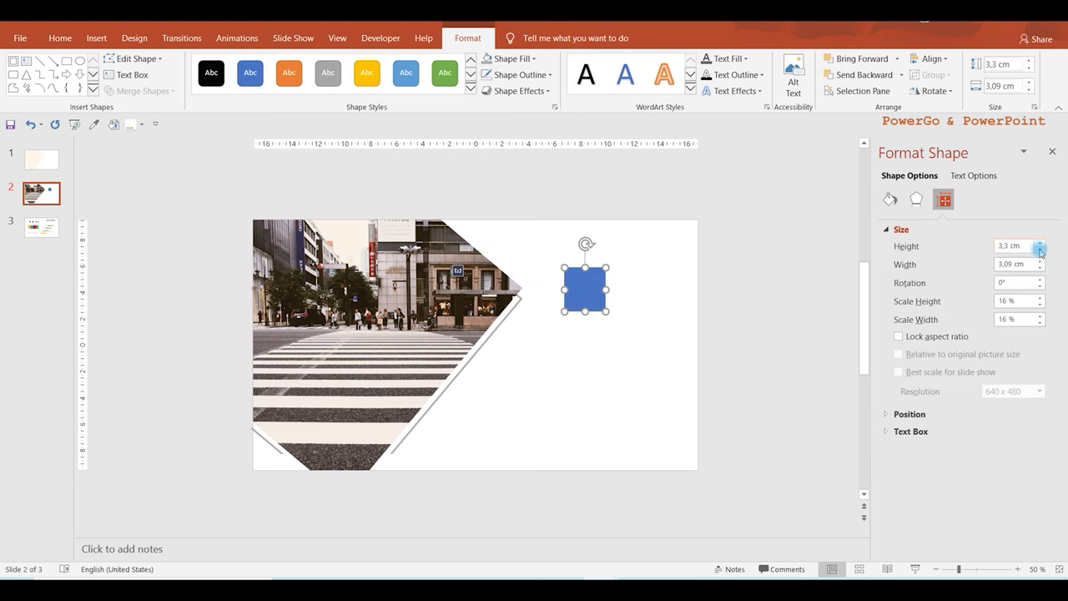
click(1040, 250)
click(1040, 250)
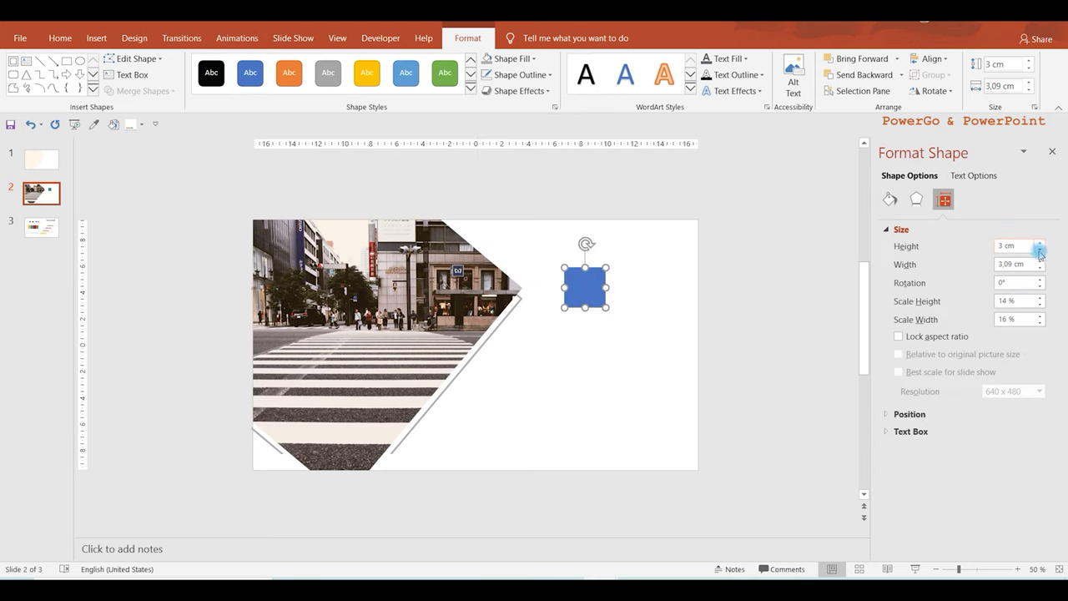
click(1039, 268)
click(1039, 267)
click(1040, 268)
click(1040, 268)
click(1040, 267)
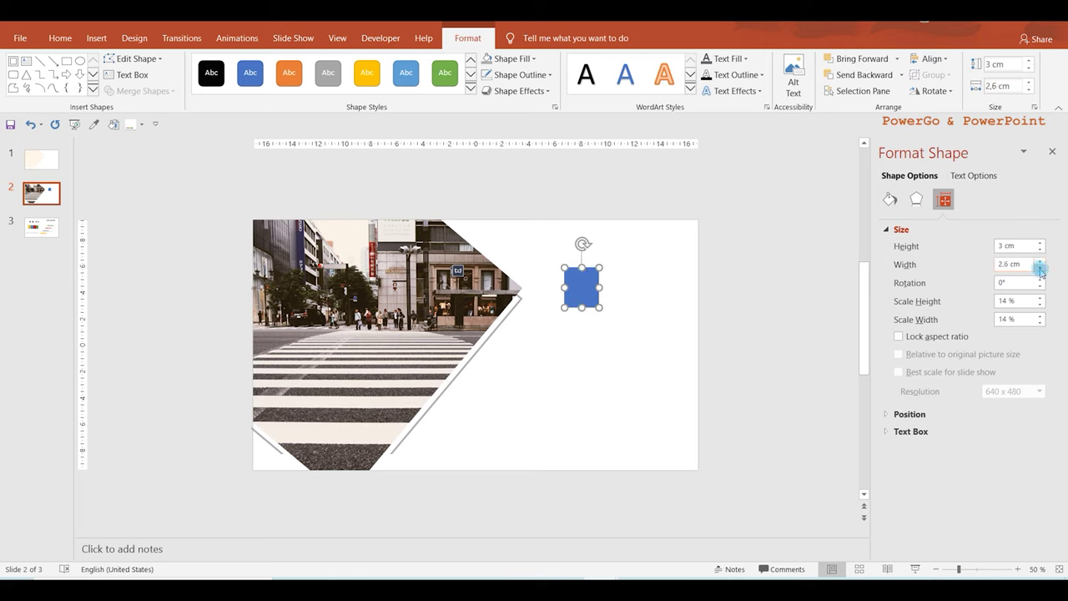
- Duplicate the blue square downward into a column of four
click(729, 187)
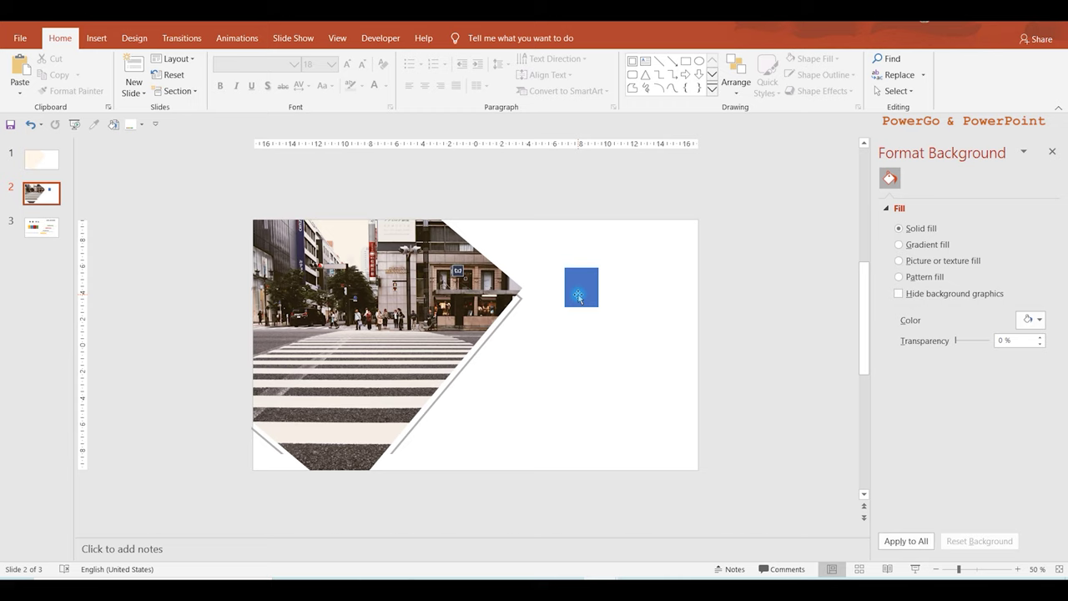
drag(580, 296, 583, 381)
drag(582, 381, 581, 428)
click(42, 200)
- Copy the people icons and colour bar from slide 3 and paste them onto slide 2
click(42, 226)
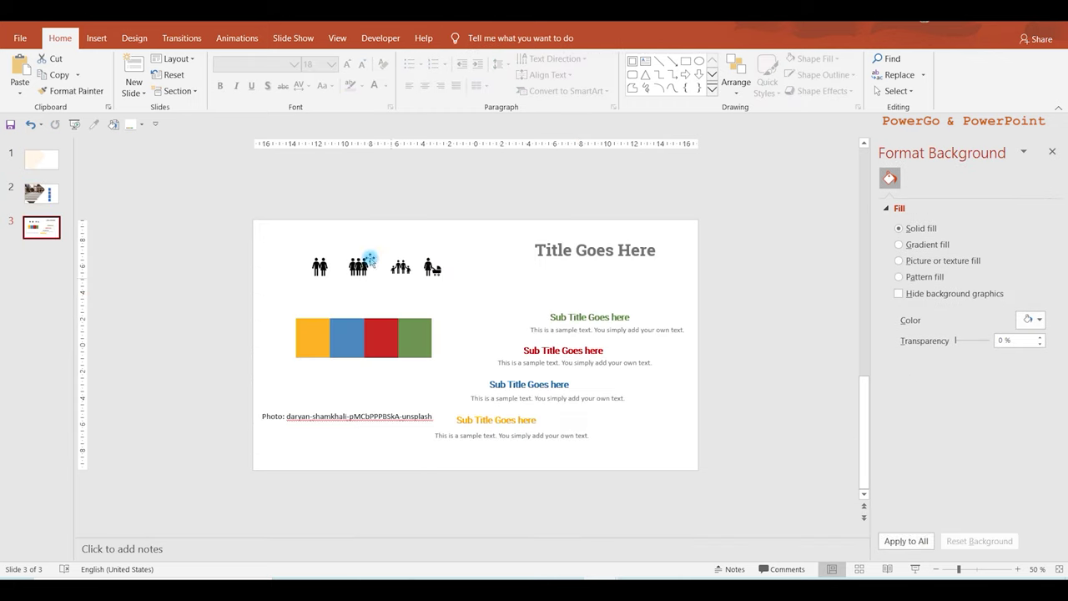
drag(256, 246, 464, 386)
right_click(404, 344)
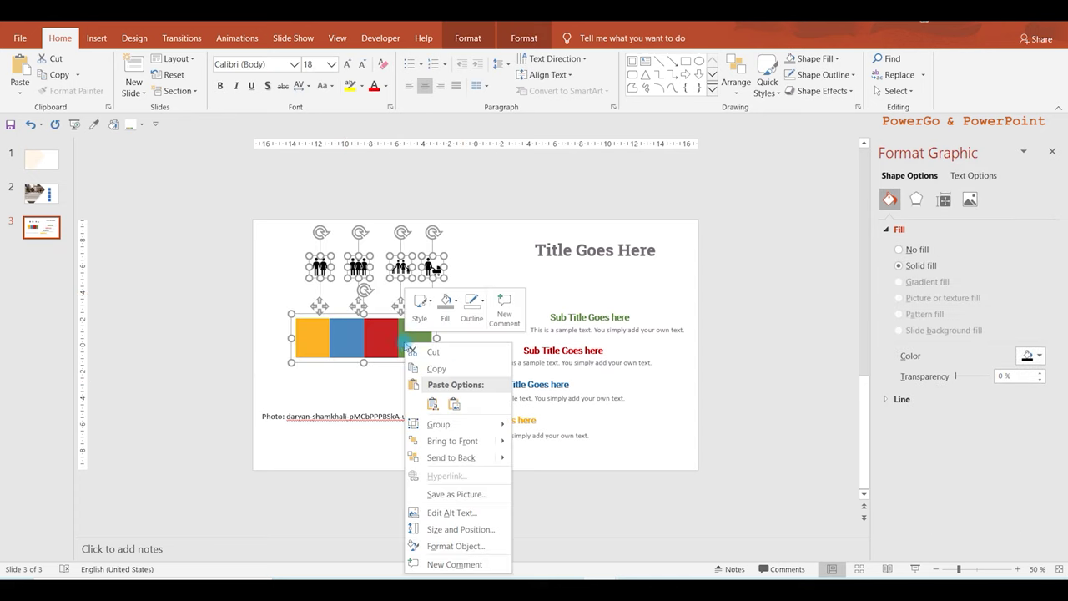
click(434, 368)
click(42, 193)
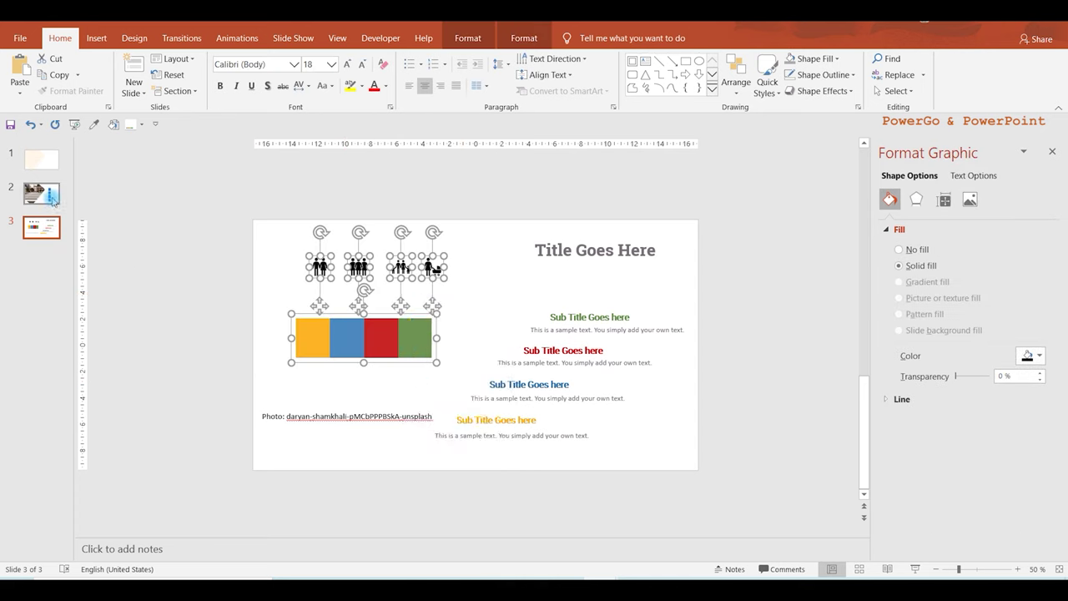
right_click(510, 232)
click(539, 262)
- Place the people icons above the squares and the colour bar below the slide's edge
drag(432, 269, 646, 242)
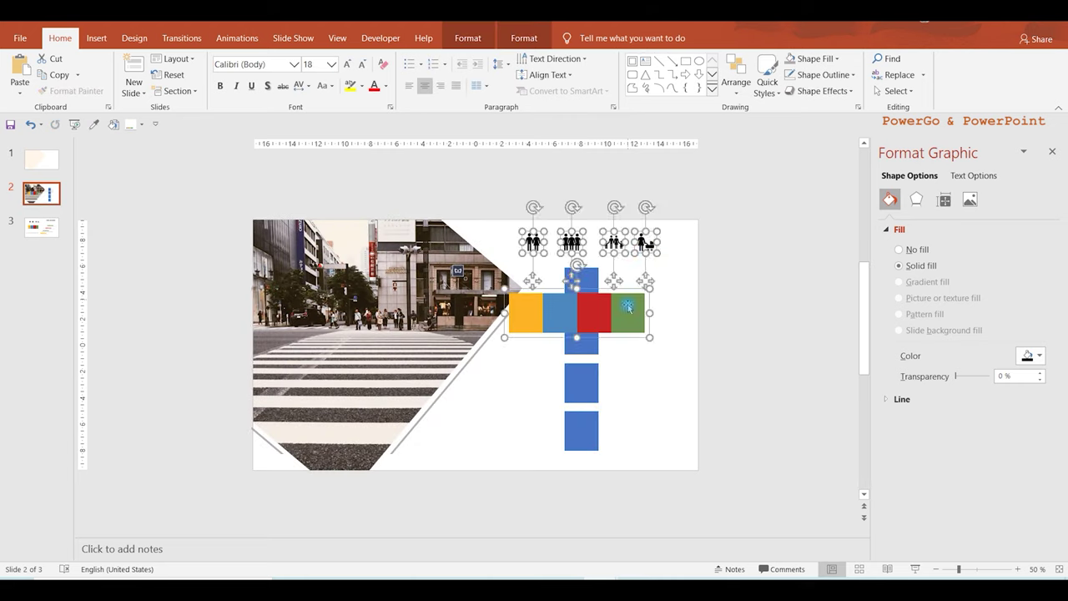
drag(592, 309, 488, 469)
click(650, 387)
click(588, 292)
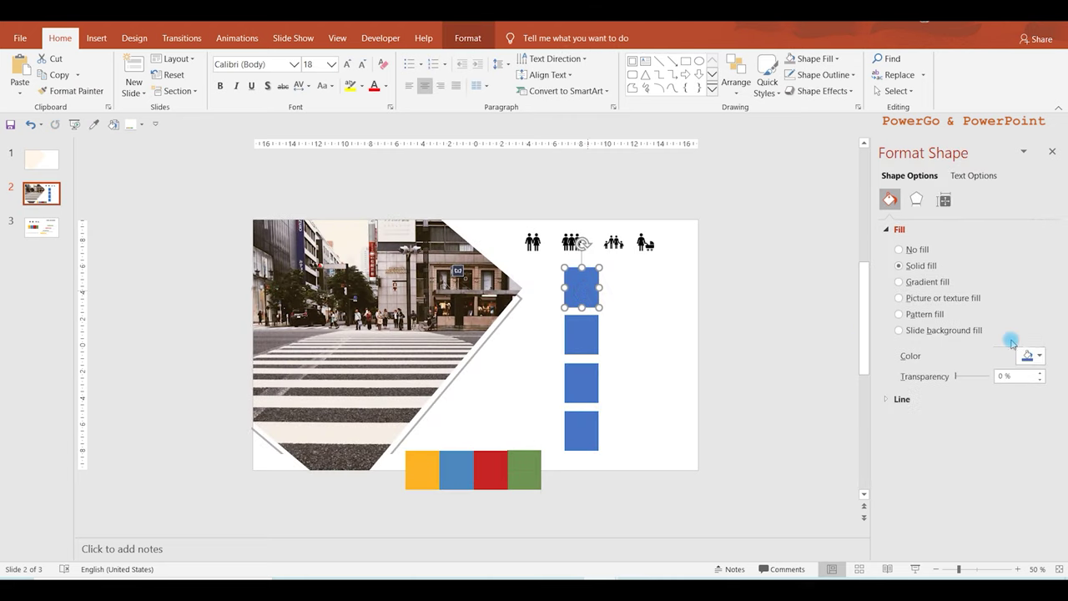
click(1028, 357)
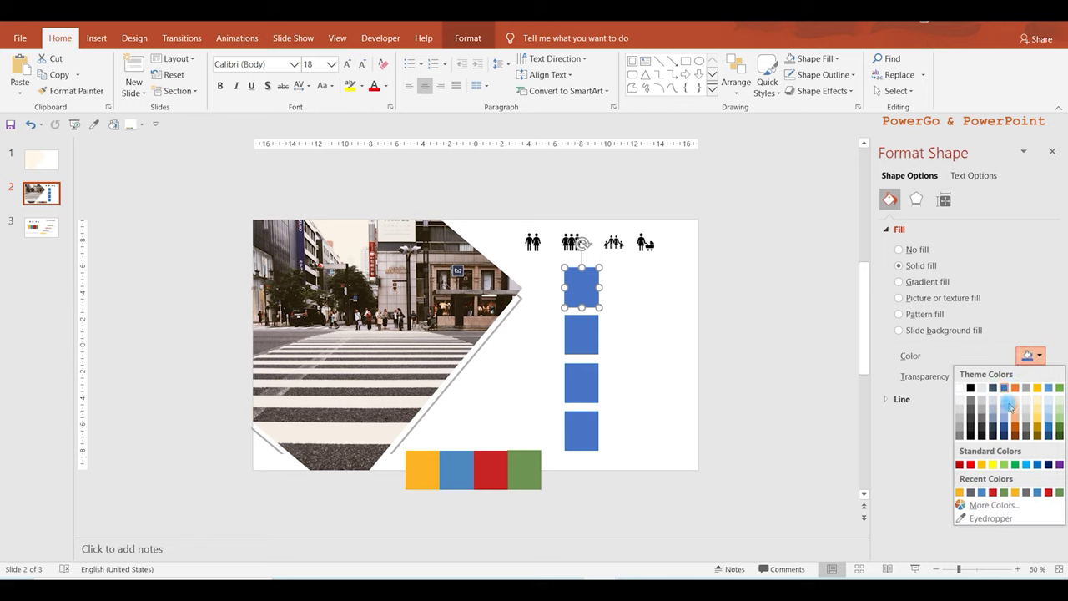
- Eyedrop the bar's green onto the top square and red onto the second square
click(988, 519)
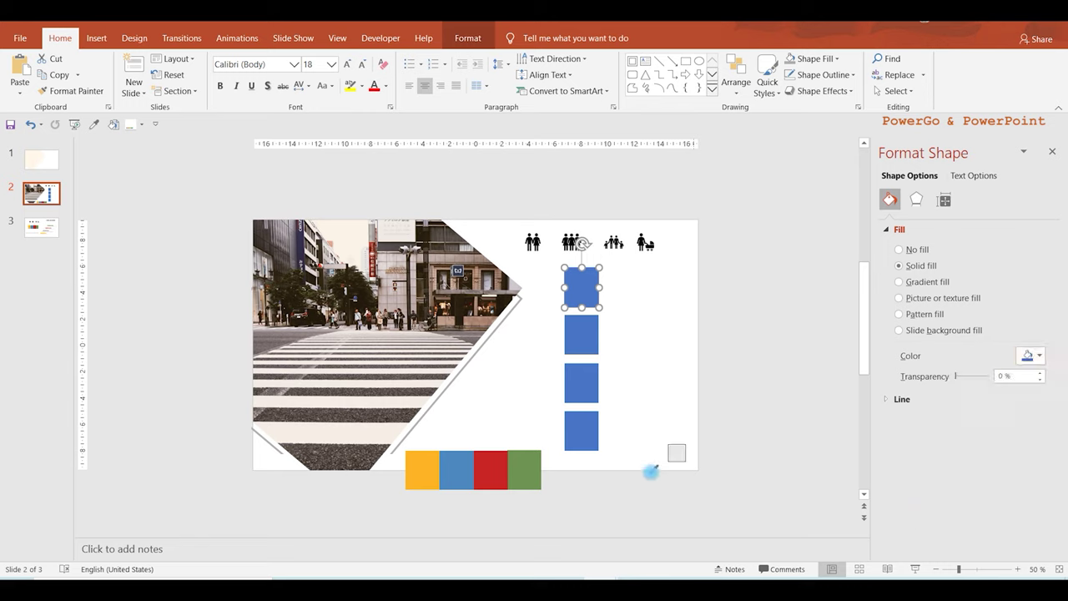
click(533, 474)
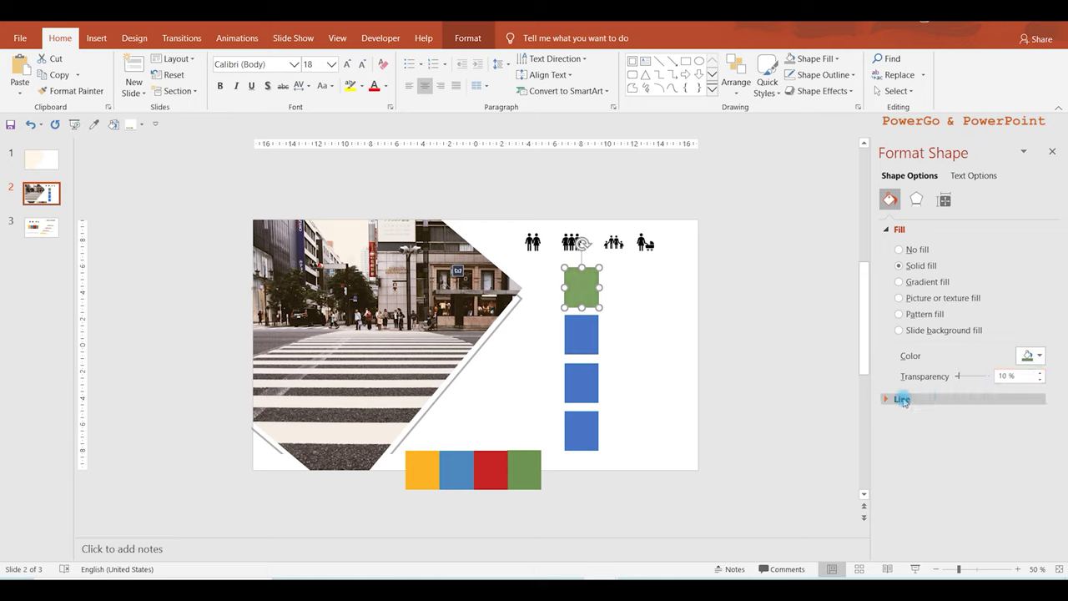
click(606, 351)
click(580, 332)
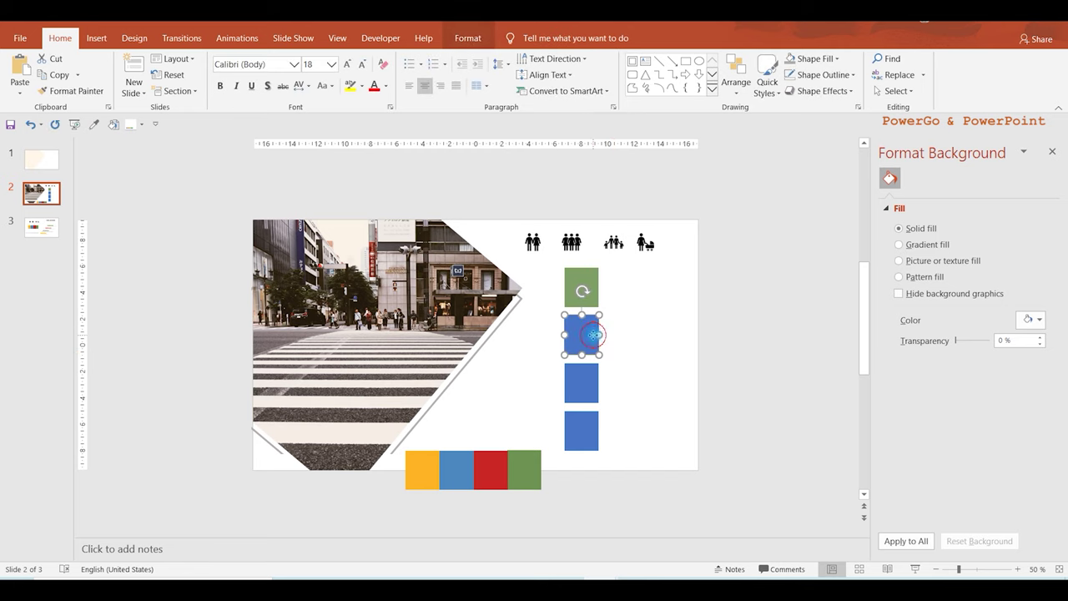
click(1039, 355)
click(977, 451)
click(491, 470)
- Eyedrop the bar's blue onto the third square and yellow onto the fourth
key(Tab)
click(1039, 356)
click(976, 451)
click(459, 472)
key(Tab)
click(1039, 356)
click(976, 451)
click(431, 471)
- Delete the colour bar below the slide
click(482, 466)
key(Delete)
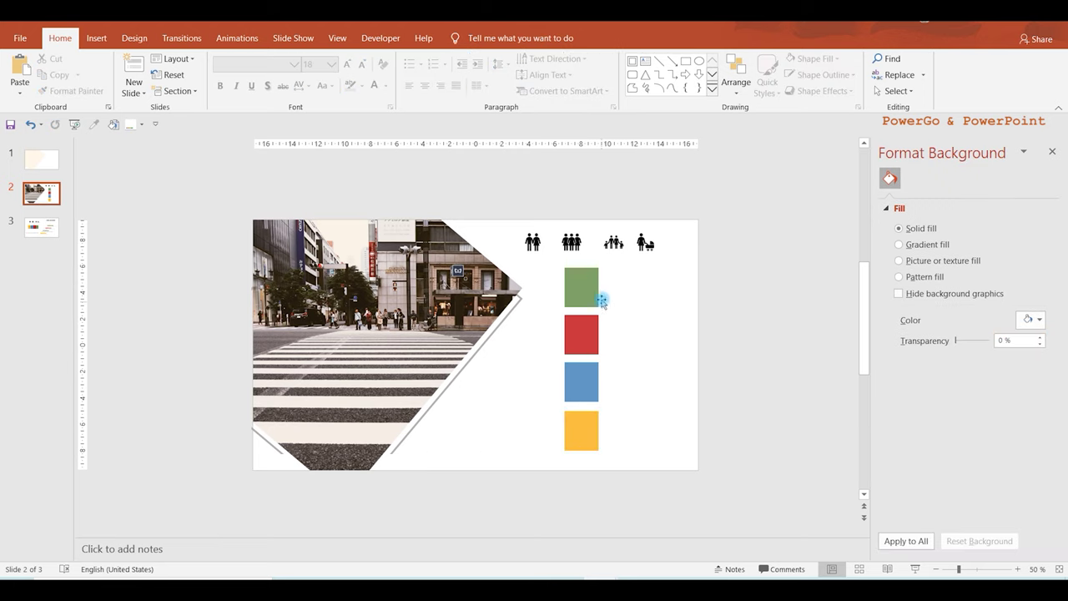
click(583, 294)
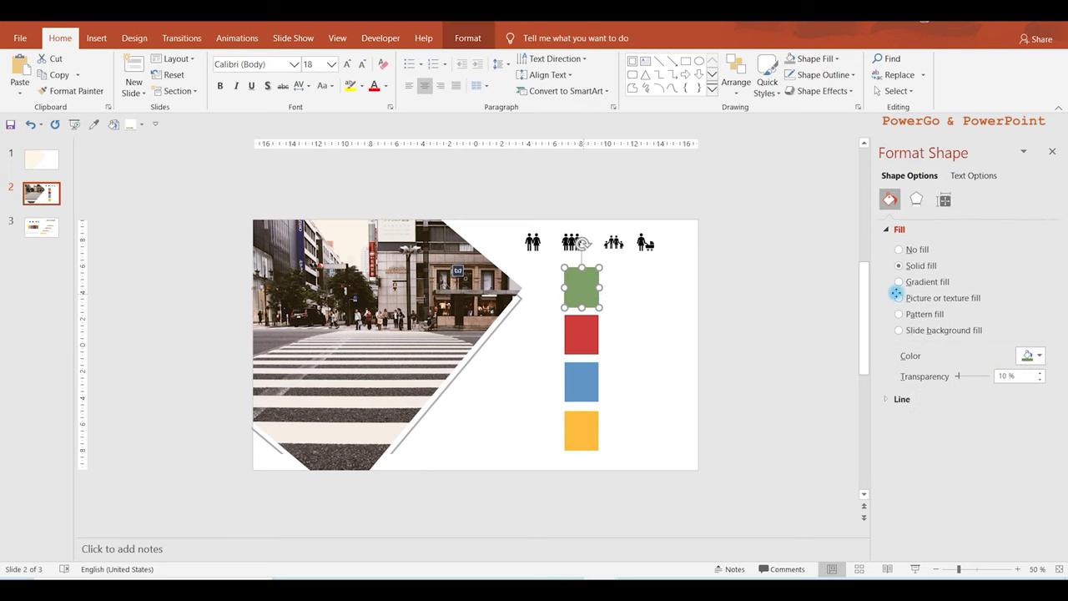
- Rotate all four coloured squares to 310° so they become diamonds
click(943, 200)
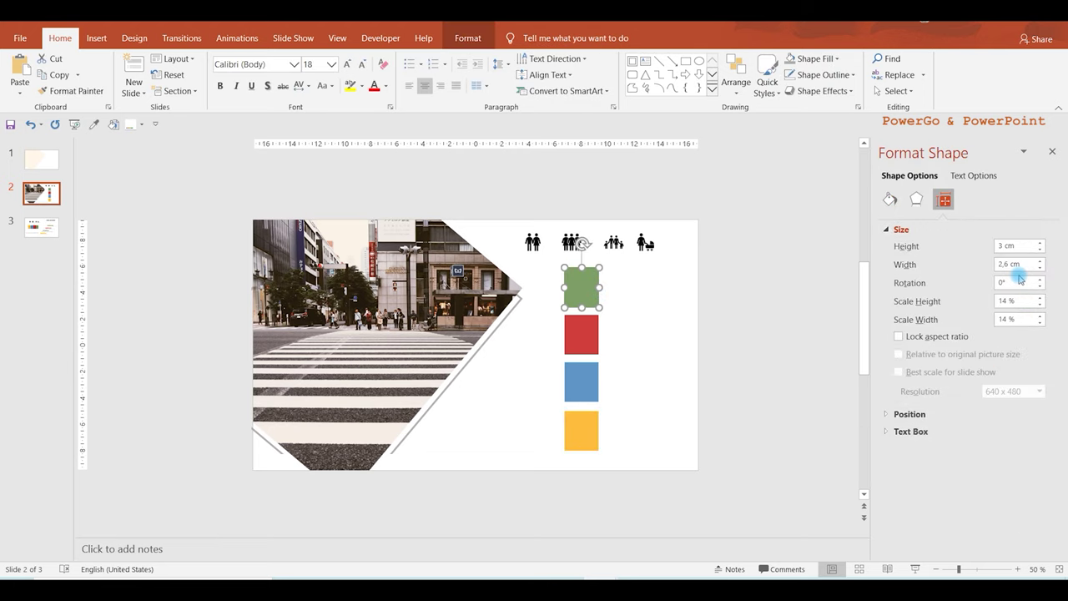
shift+click(590, 335)
shift+click(582, 380)
shift+click(592, 432)
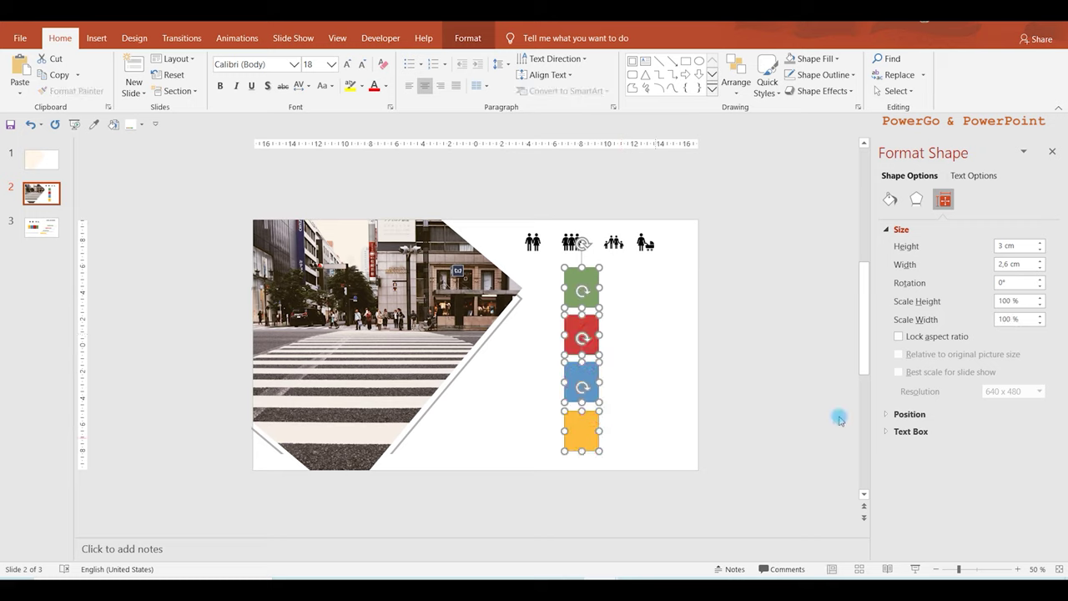
click(1003, 283)
text(0)
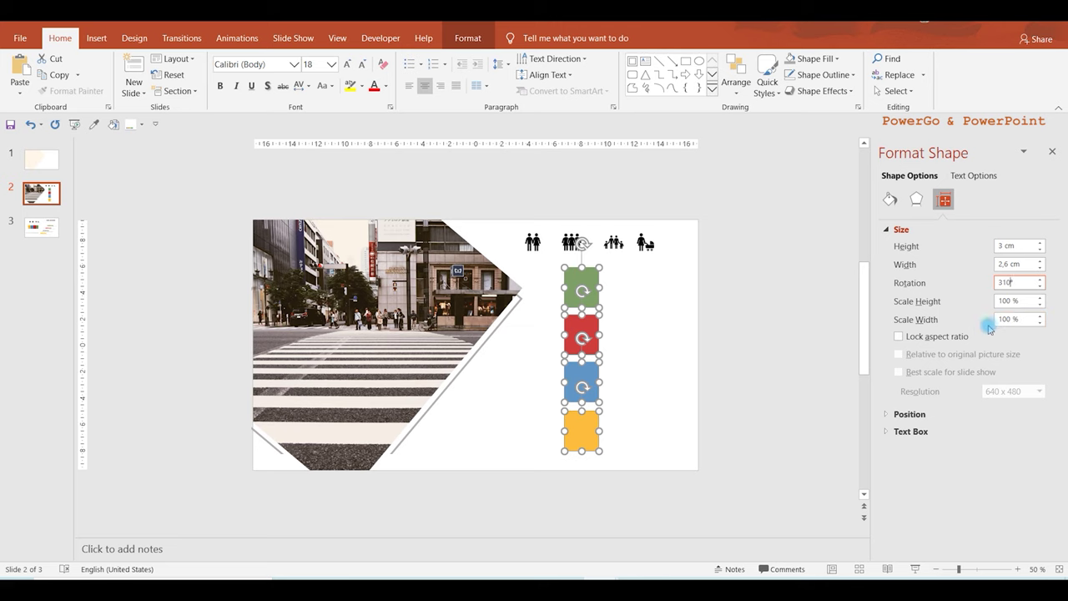
key(Return)
click(667, 343)
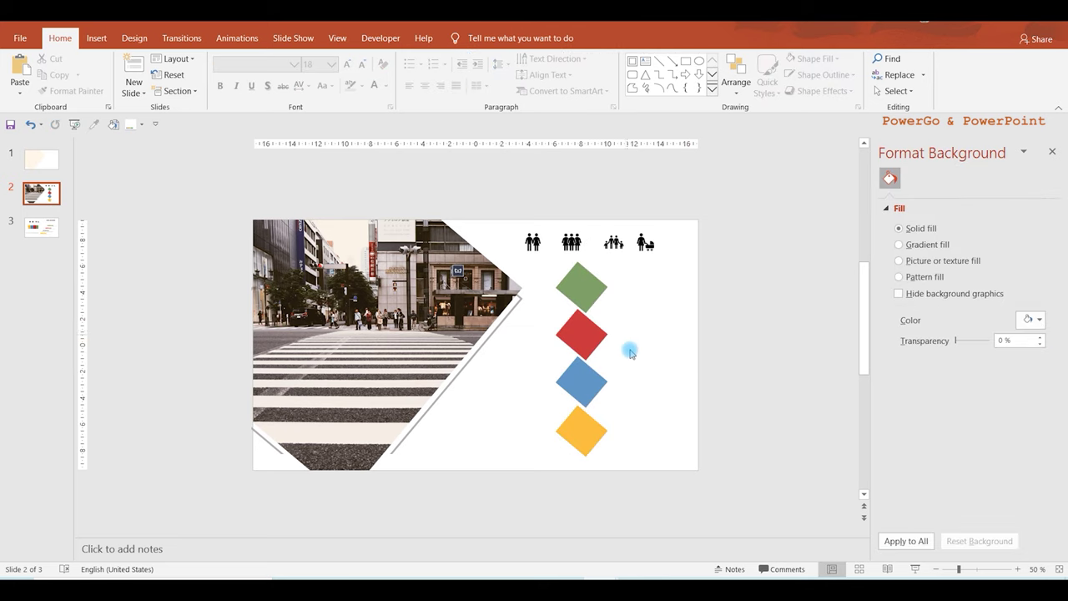
- Line up the green, red, blue and yellow diamonds along the photo's diagonal edge
ctrl+scroll(627, 351, up, 3)
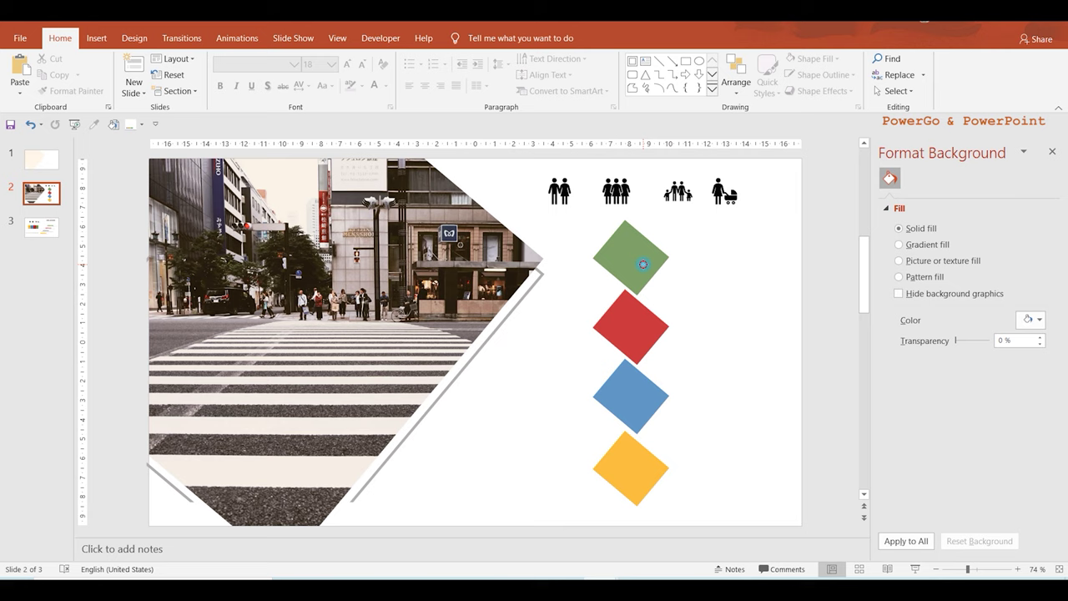
drag(642, 263, 518, 297)
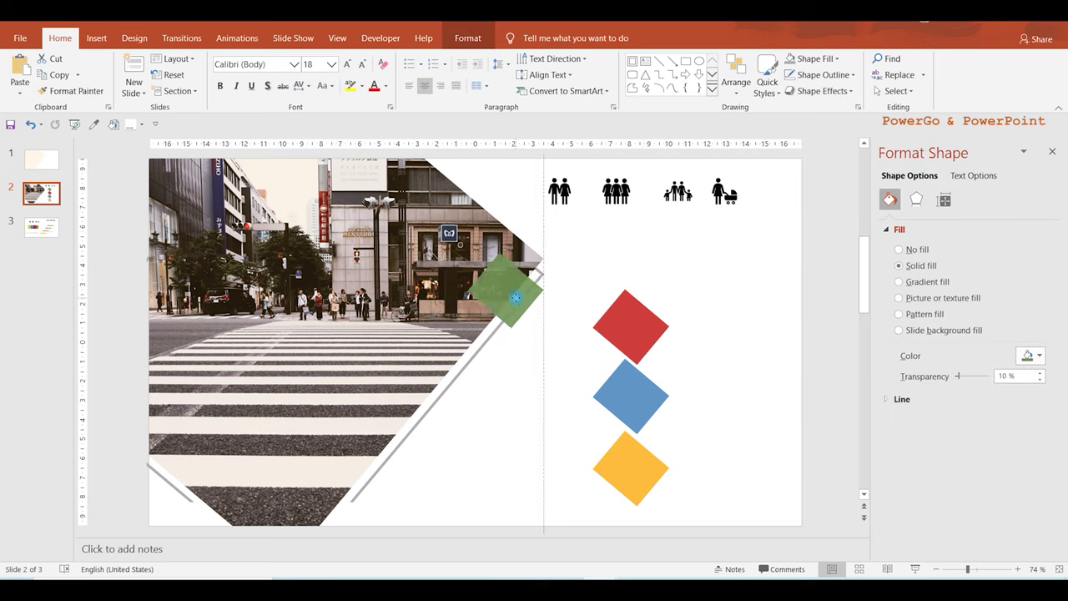
drag(622, 301, 450, 316)
drag(630, 384, 423, 380)
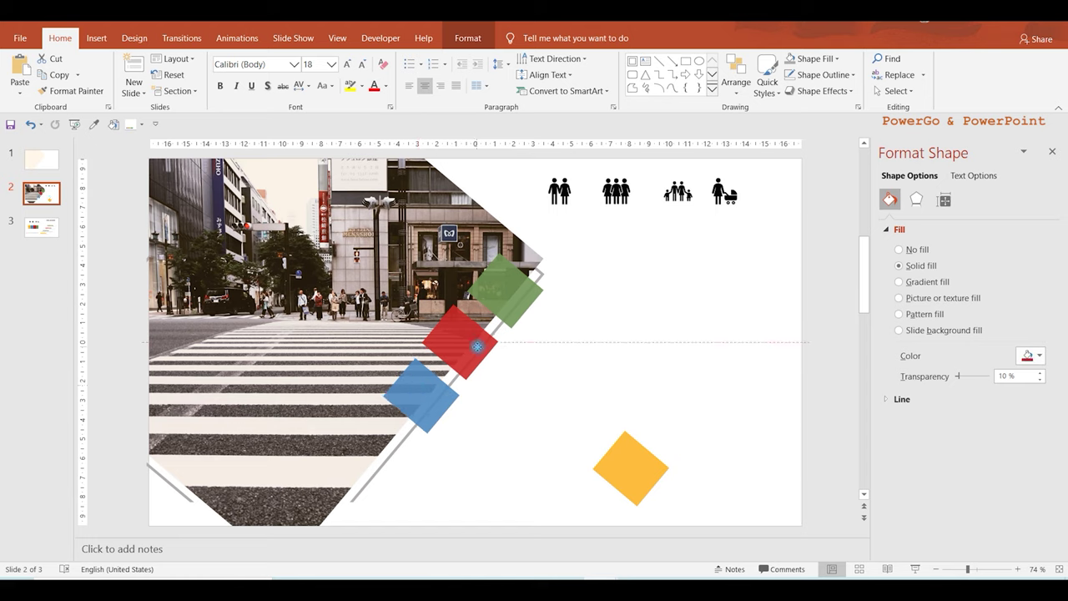
drag(630, 467, 377, 449)
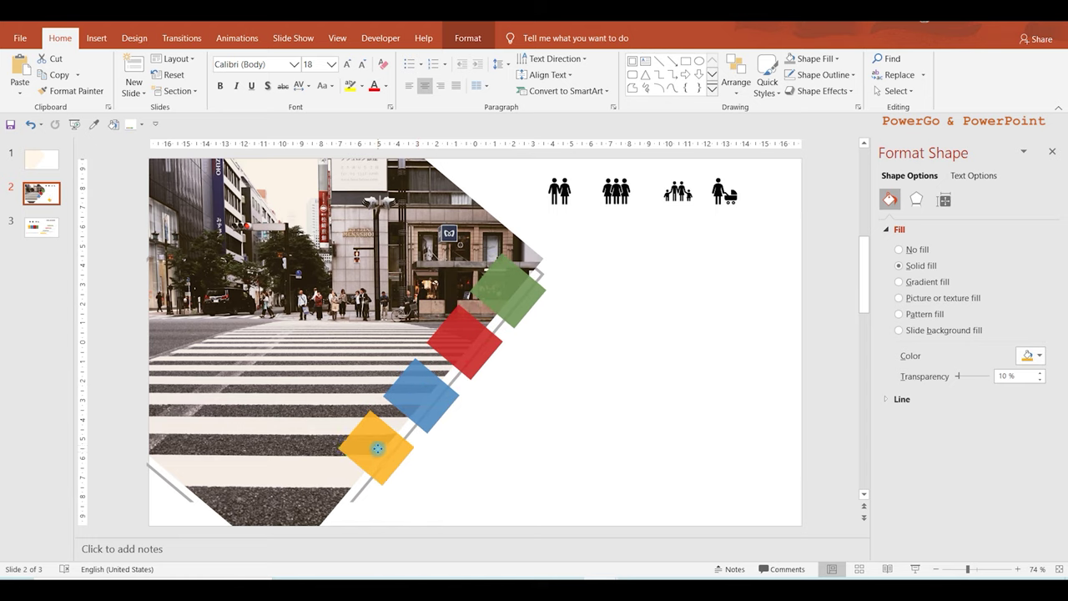
click(693, 354)
drag(526, 160, 757, 226)
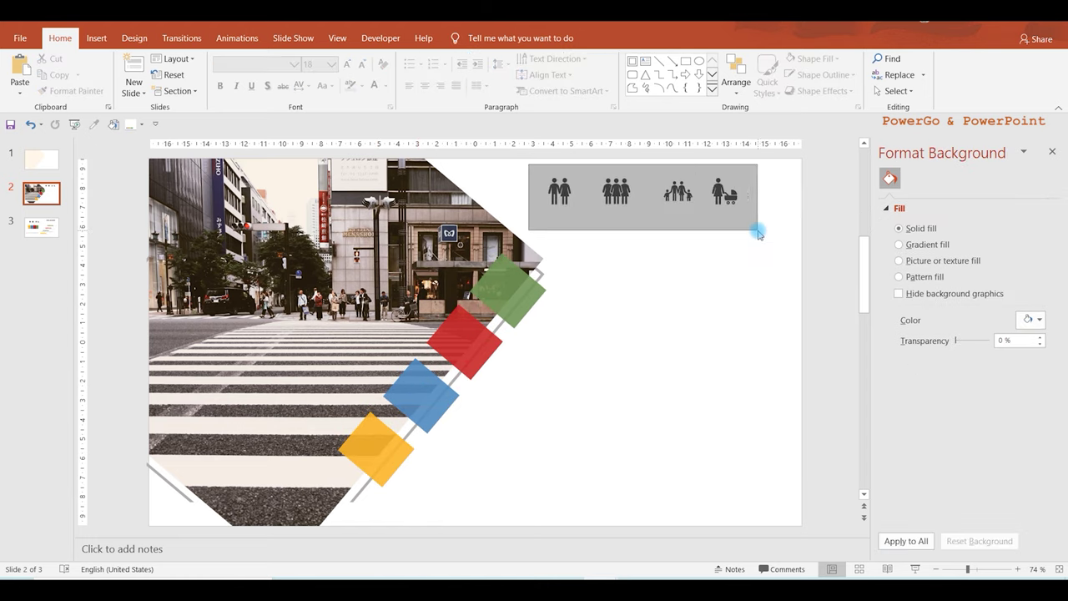
- Fill the four people icons with white
click(481, 40)
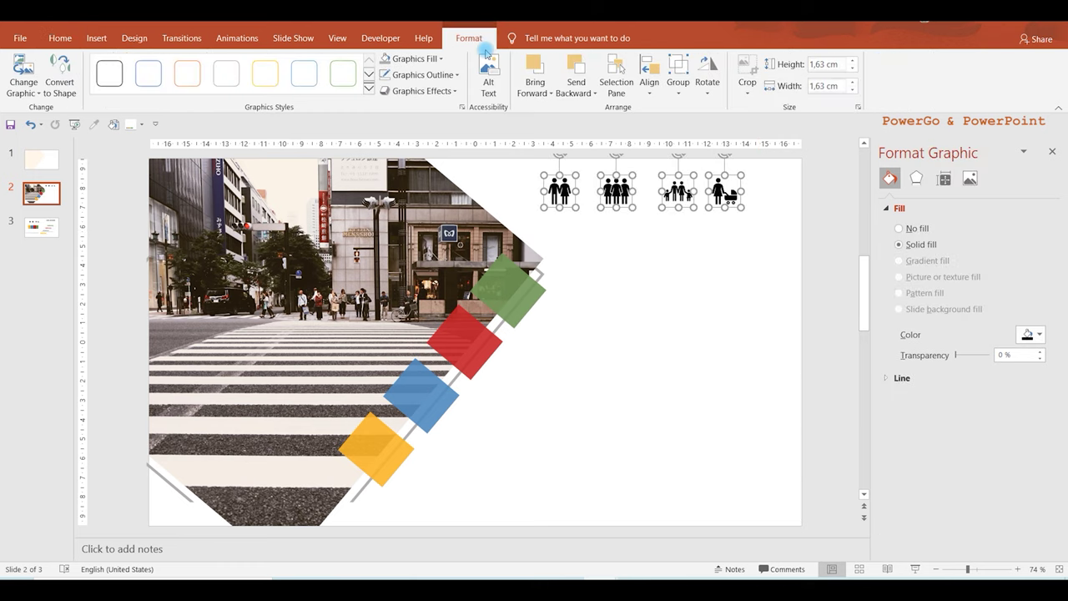
click(413, 58)
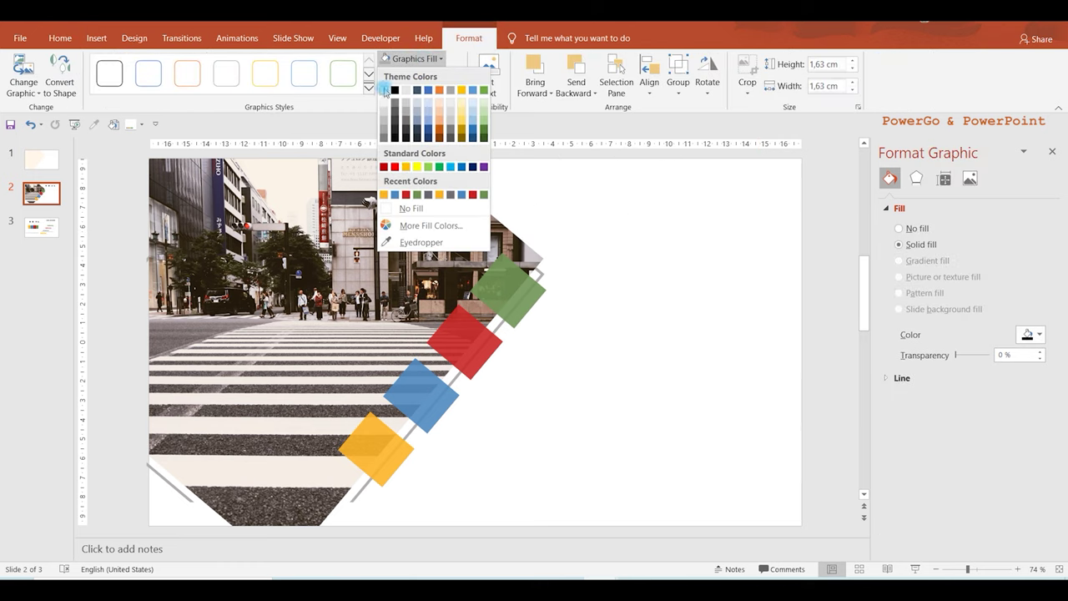
click(383, 89)
click(626, 262)
- Move an icon onto the green diamond and align it centre and middle
drag(550, 188, 511, 289)
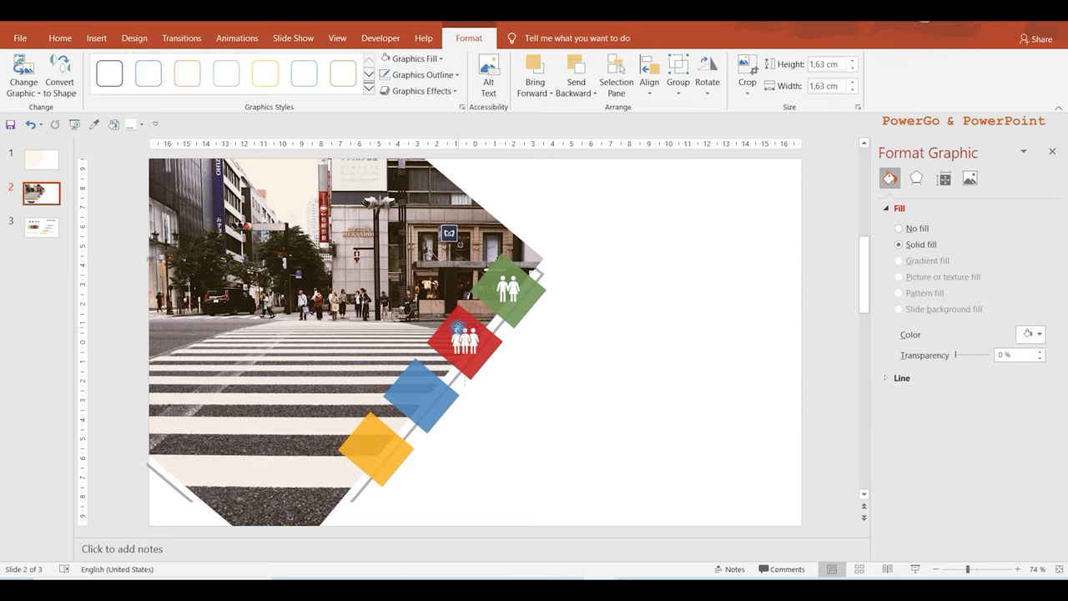
click(532, 299)
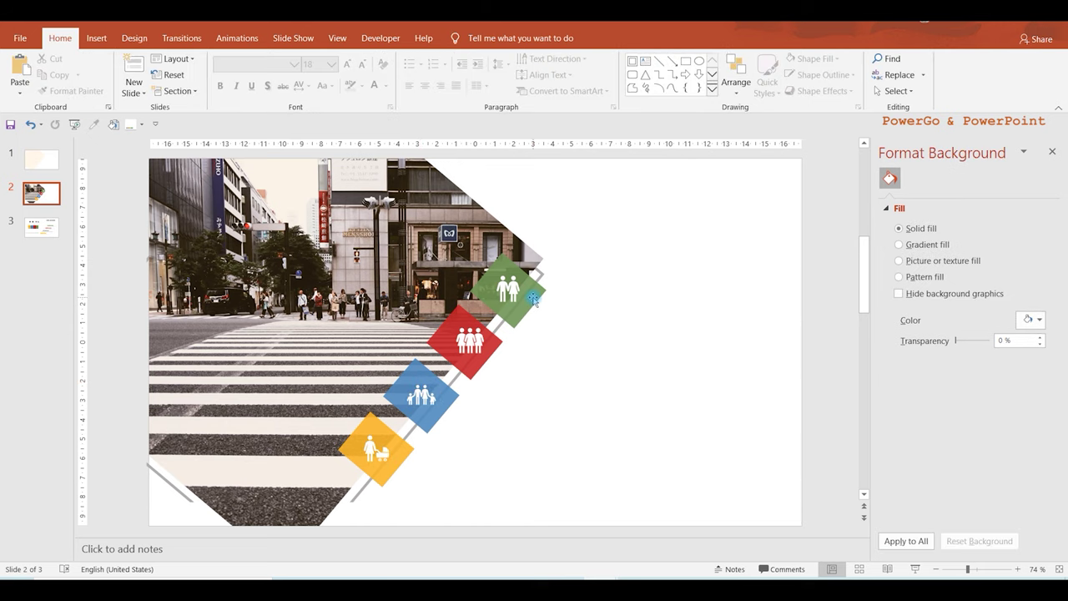
click(533, 299)
shift+click(521, 293)
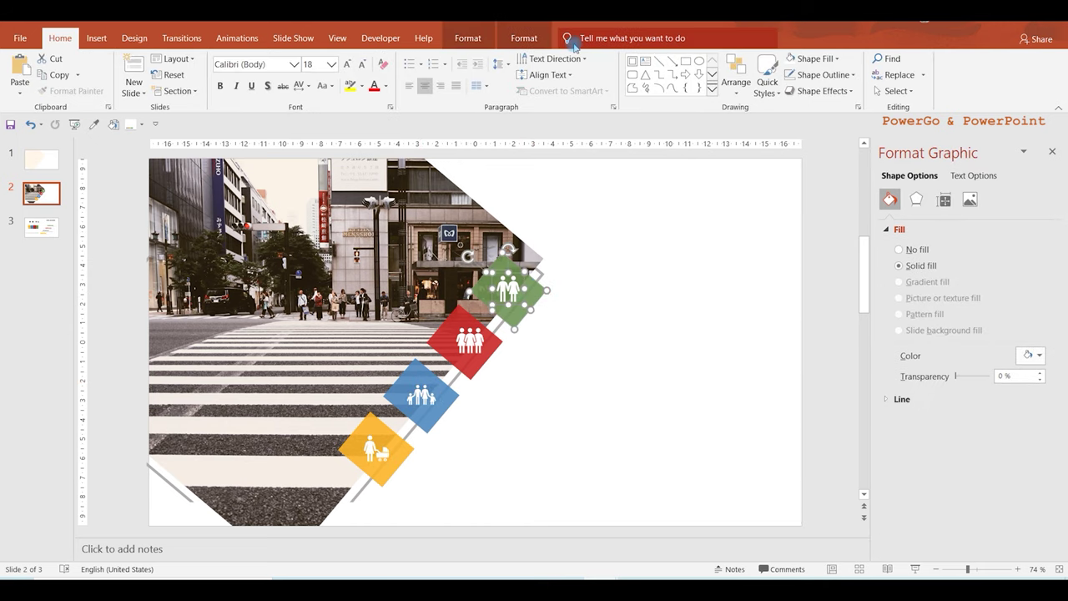
click(467, 37)
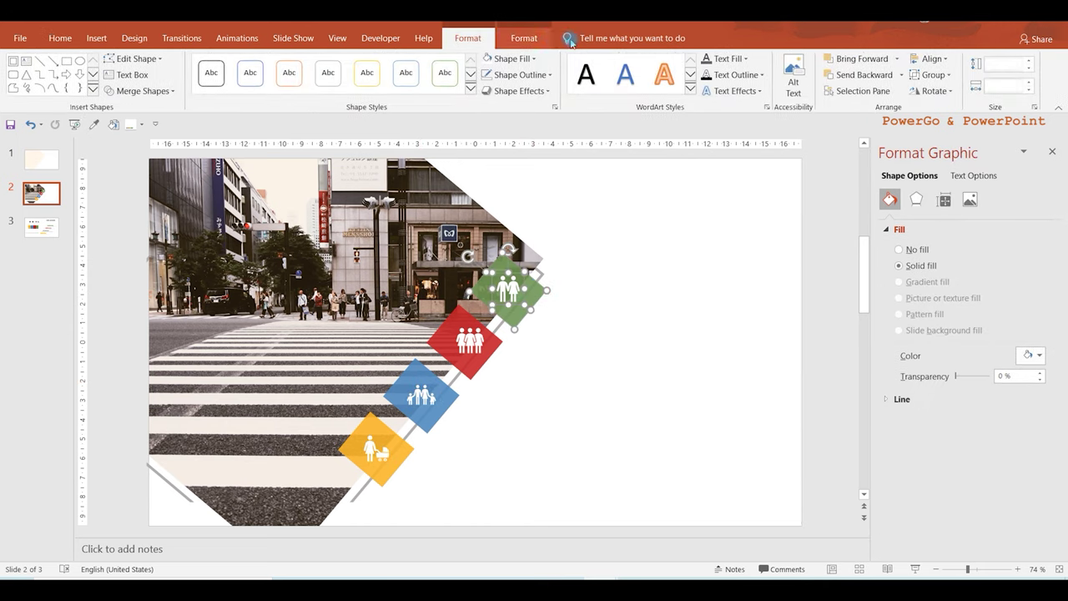
click(921, 63)
click(927, 97)
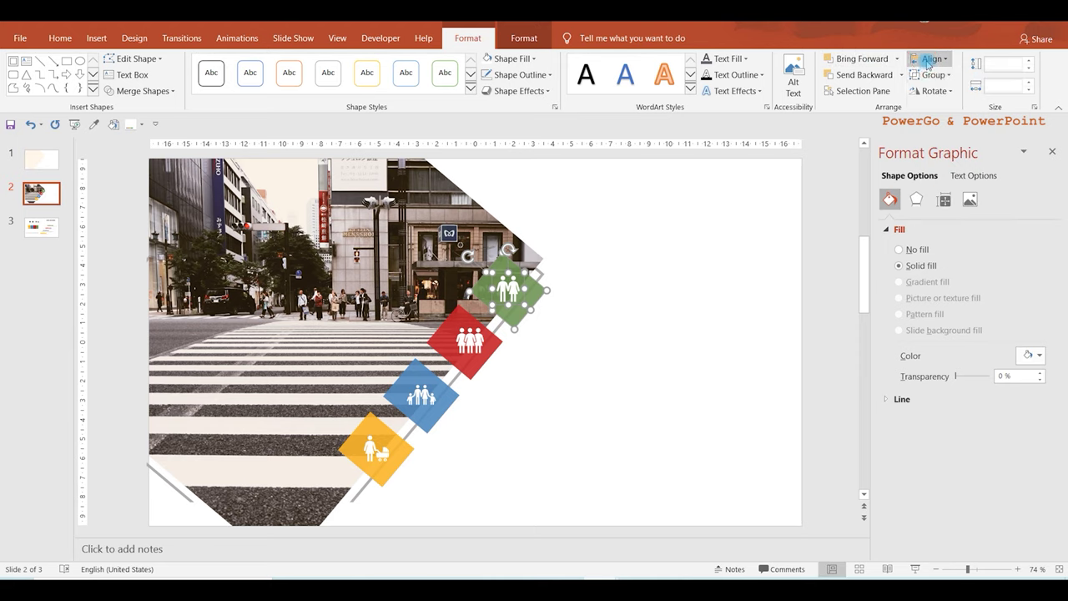
click(928, 64)
click(926, 141)
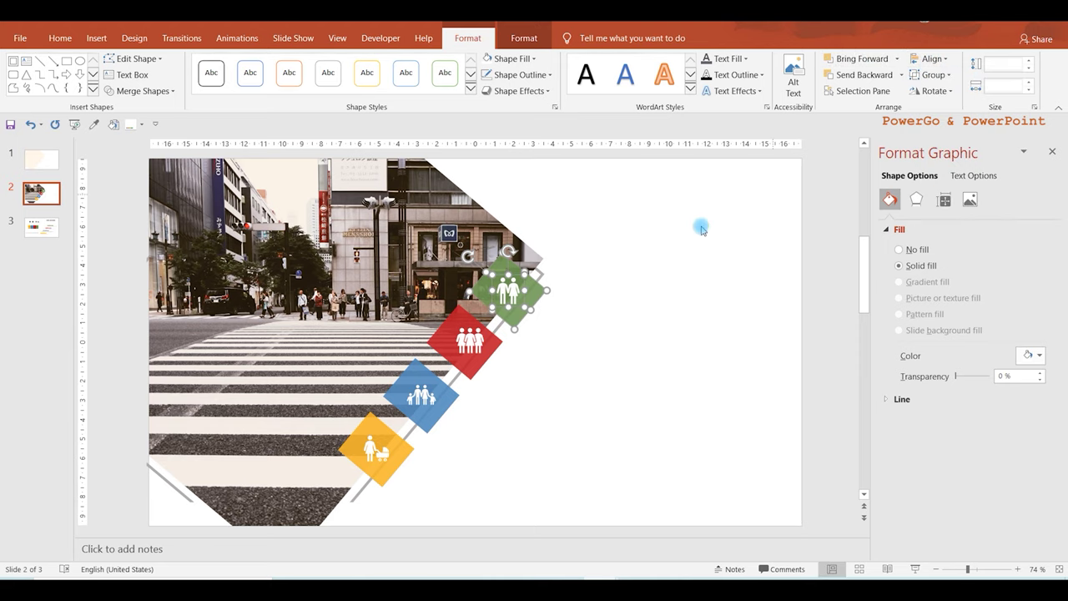
click(512, 357)
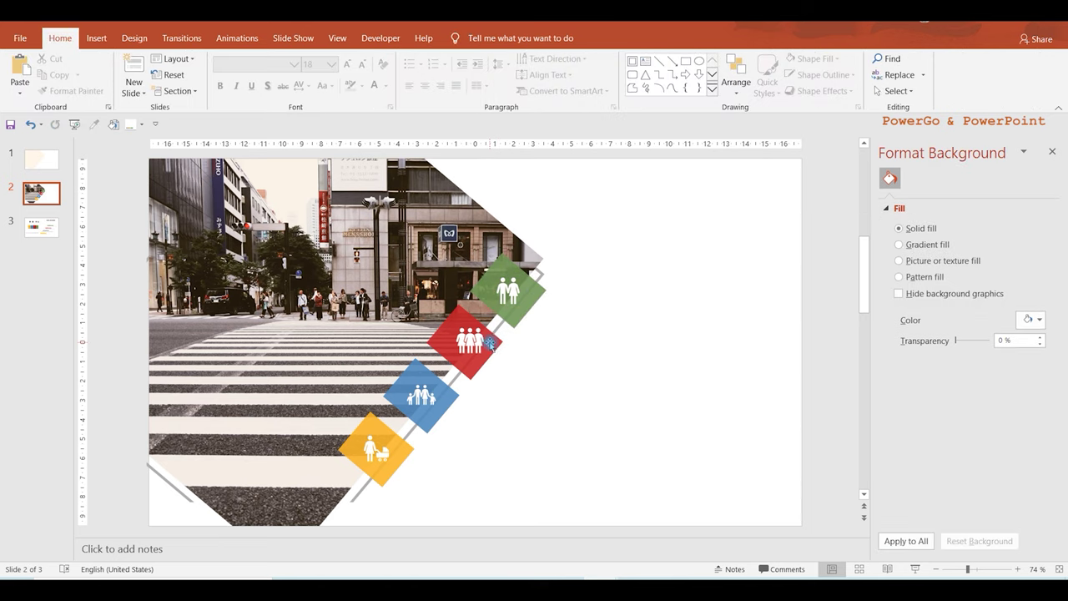
- Centre the remaining white icons on the red, blue and yellow diamonds
click(491, 343)
click(927, 58)
click(928, 58)
click(393, 381)
click(417, 390)
click(928, 58)
click(537, 436)
click(537, 436)
click(376, 450)
click(928, 58)
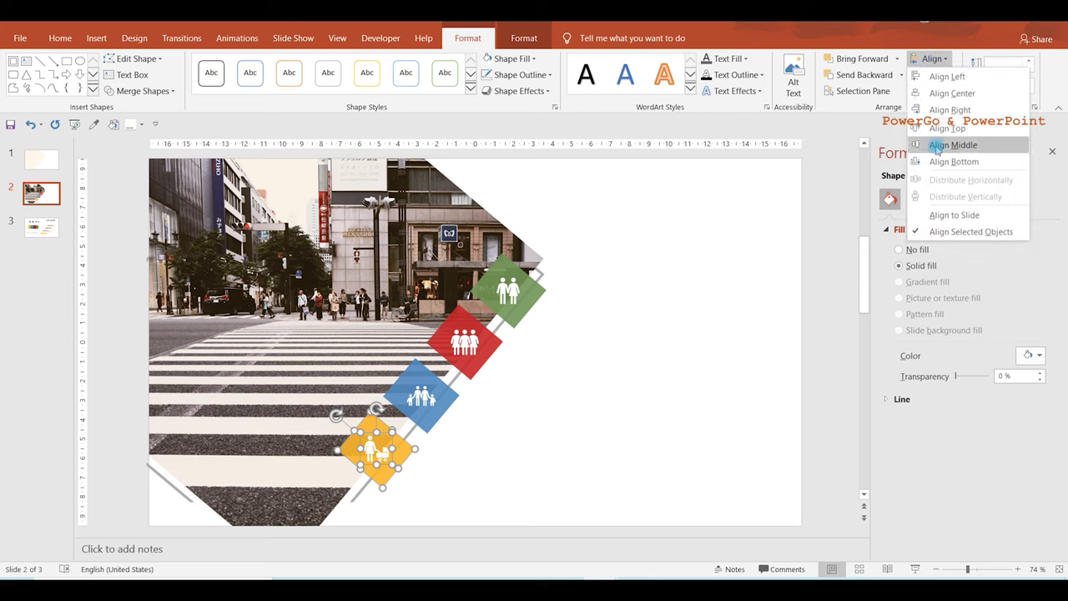
- Copy the title and subtitle text boxes from slide 3, then return to slide 2
click(953, 145)
click(43, 226)
shift+click(615, 322)
shift+click(584, 371)
shift+click(505, 455)
right_click(586, 374)
click(129, 195)
click(46, 194)
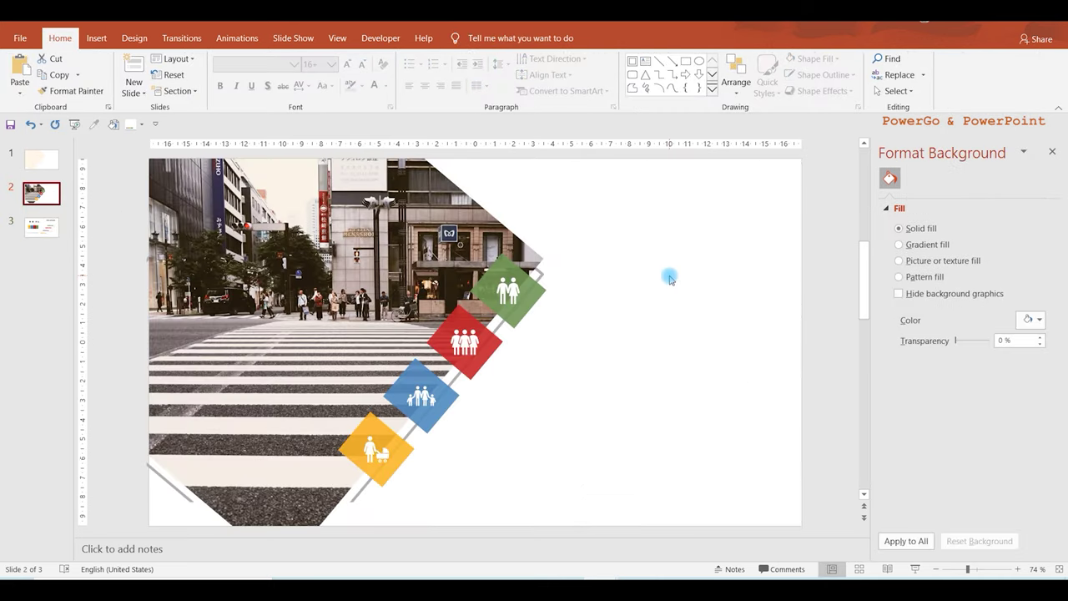
- Paste the copied title and four coloured subtitles onto slide 2
right_click(648, 245)
click(677, 272)
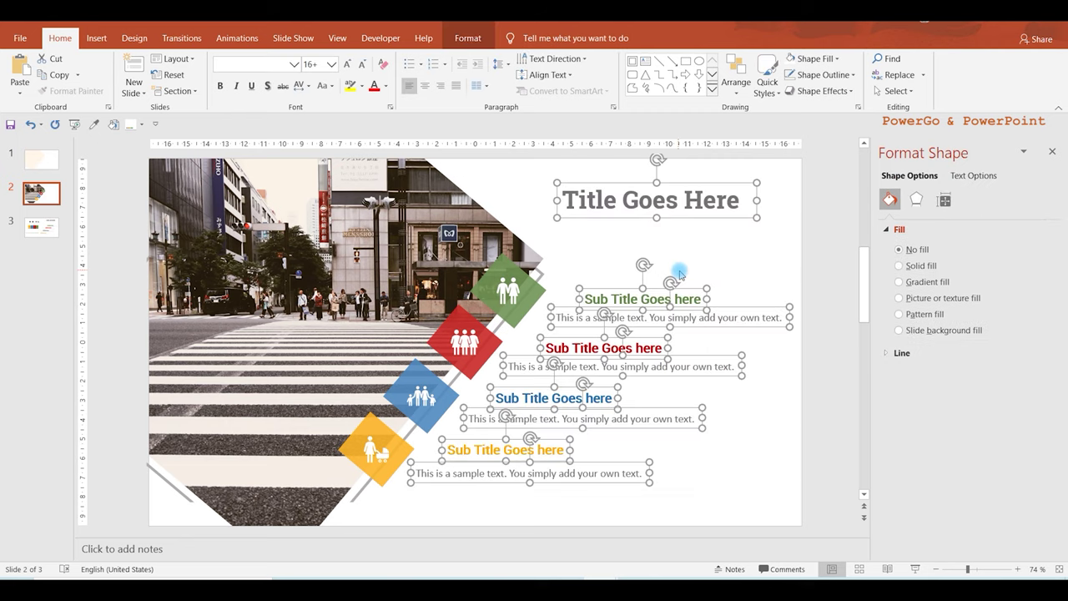
click(753, 382)
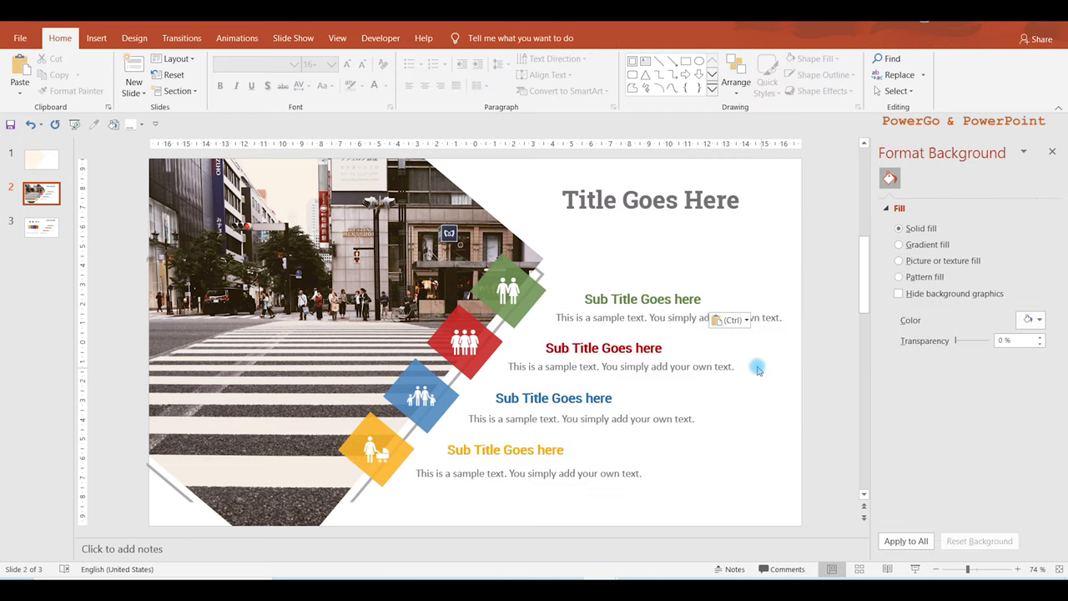
- Move the green, red, blue and yellow subtitle groups beside their diamonds
click(680, 316)
drag(680, 315, 675, 310)
click(645, 352)
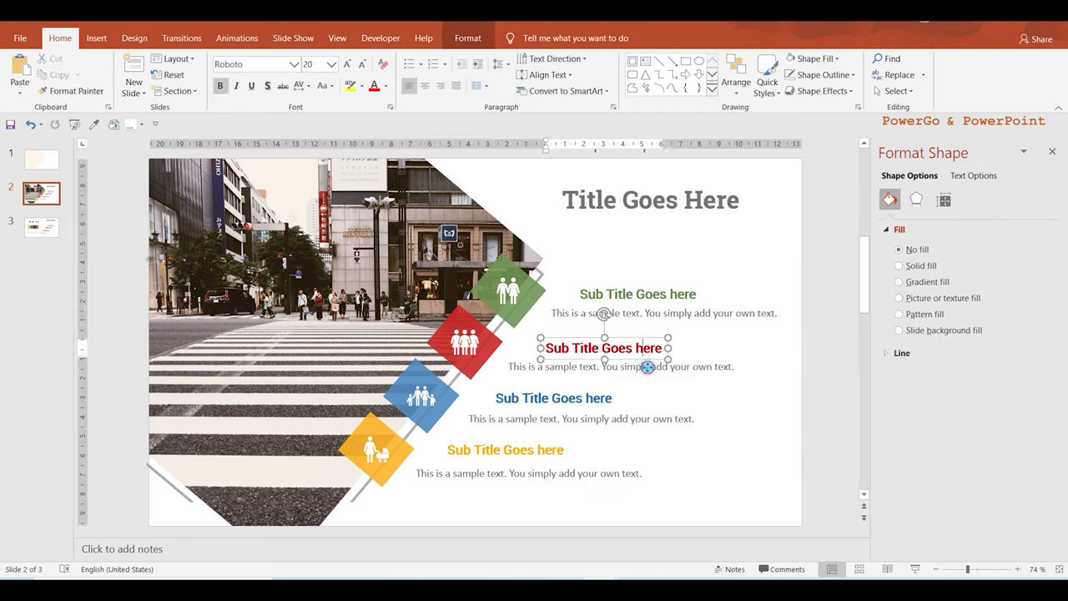
drag(632, 353, 632, 351)
click(598, 399)
drag(596, 398, 597, 411)
click(548, 445)
drag(555, 460, 557, 462)
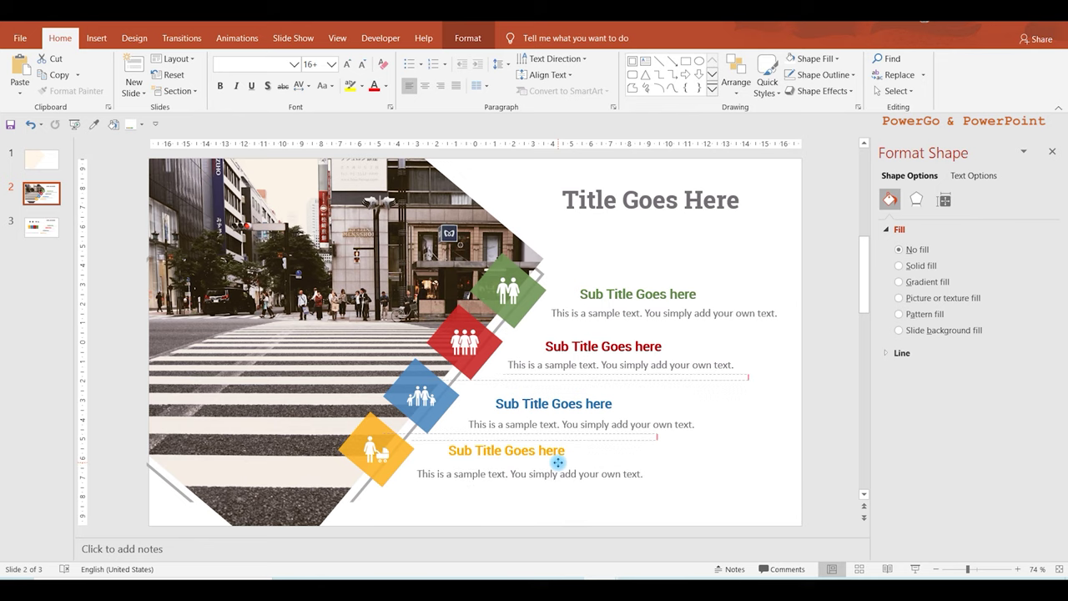
click(794, 304)
- Fine-tune the red, green, blue and yellow subtitle positions to line up with the diamonds
drag(643, 350, 632, 361)
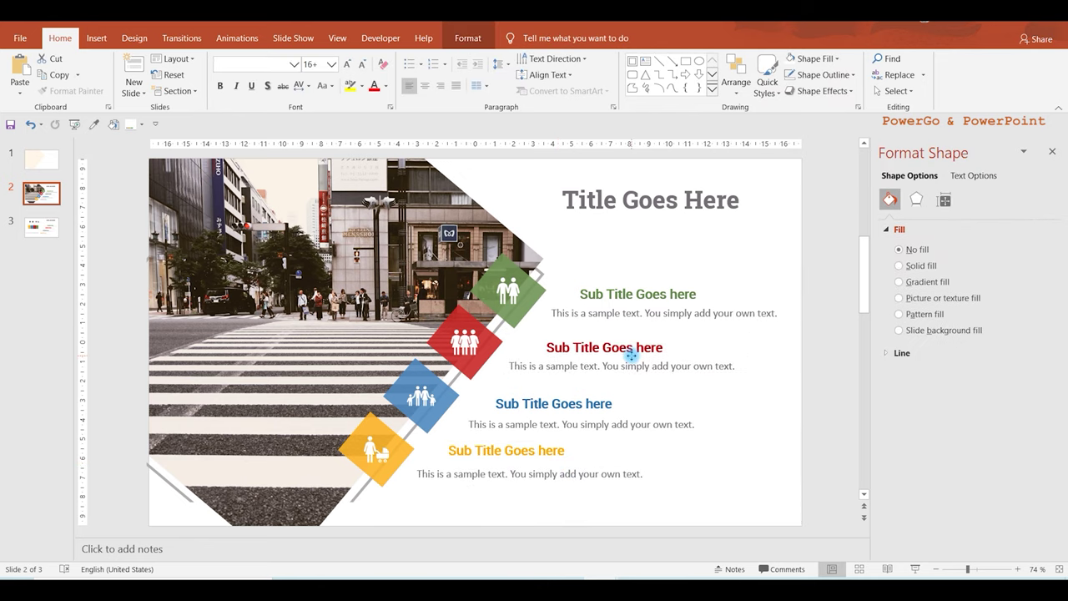
drag(632, 361, 630, 359)
click(767, 344)
drag(692, 288, 682, 310)
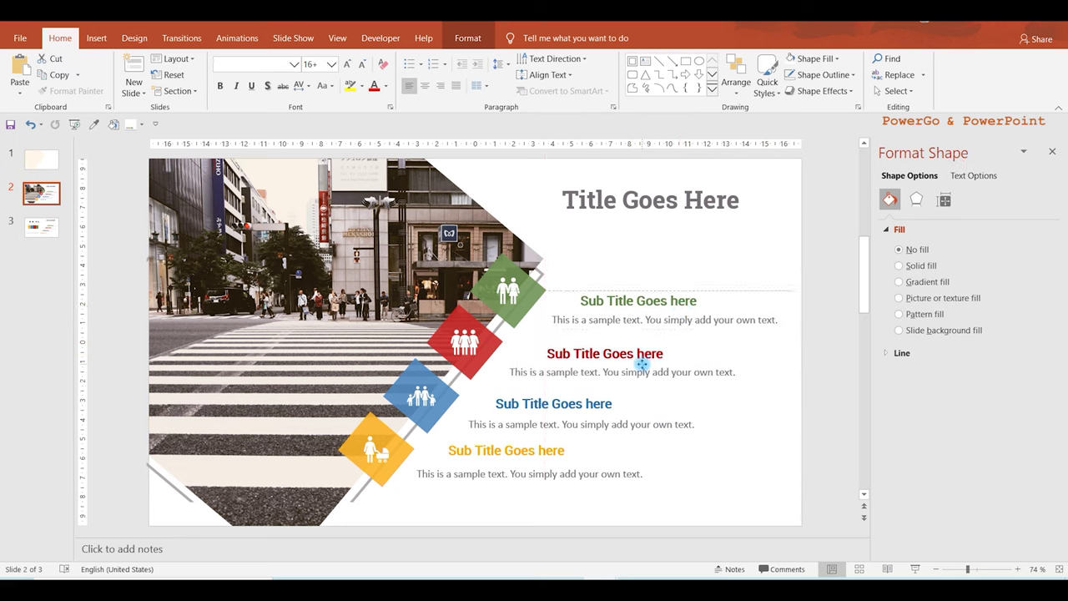
key(Escape)
drag(578, 403, 580, 404)
drag(550, 467, 551, 472)
click(684, 459)
- Give all title and subtitle text a darker font colour and close the Format Background pane
key(ctrl+a)
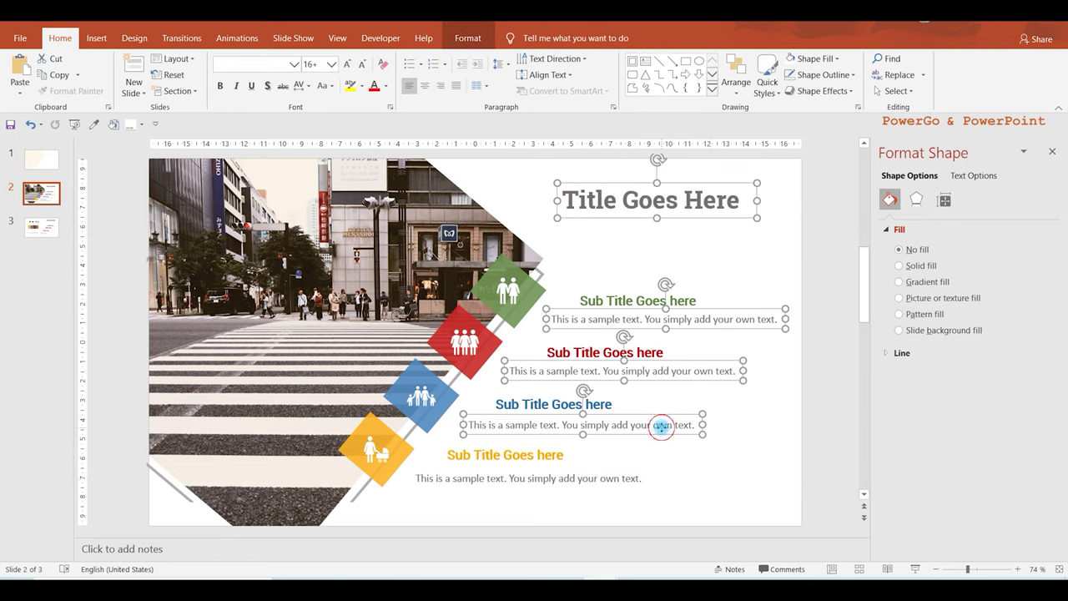
click(386, 86)
click(392, 119)
click(714, 246)
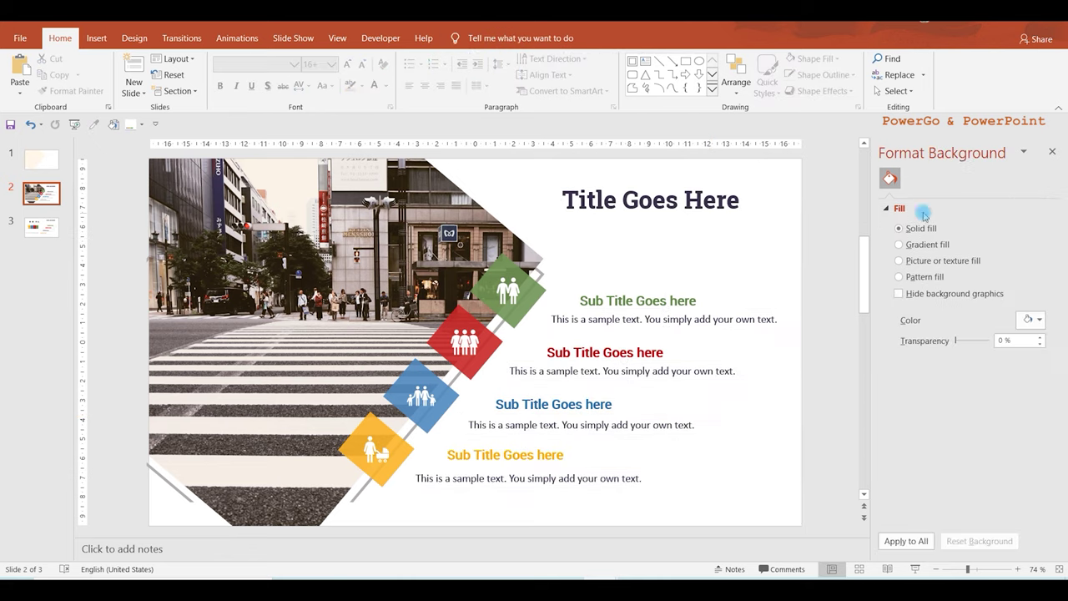
click(1052, 151)
click(803, 201)
click(864, 277)
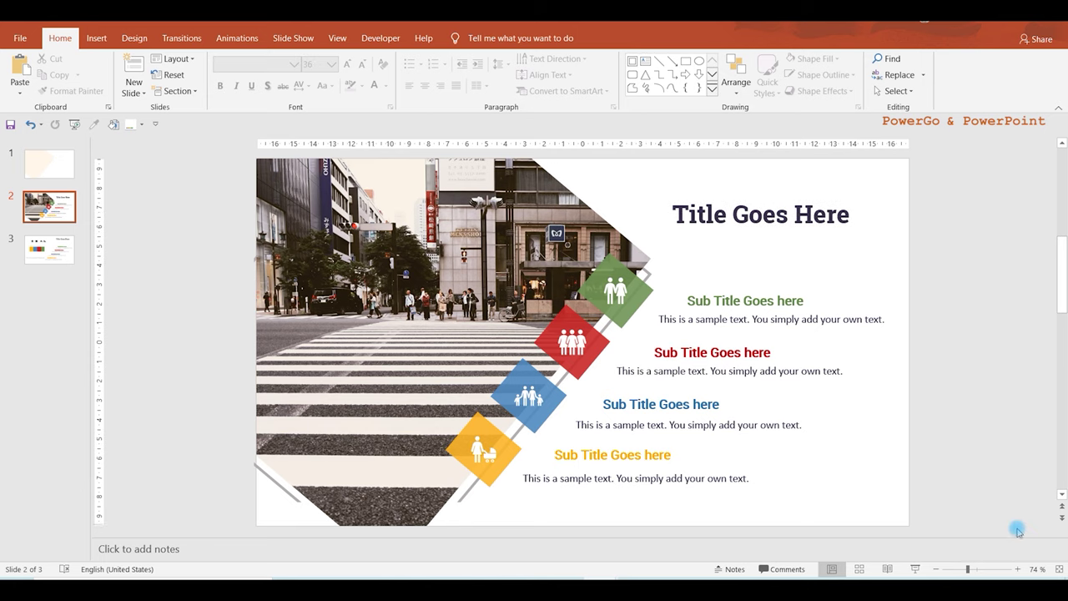